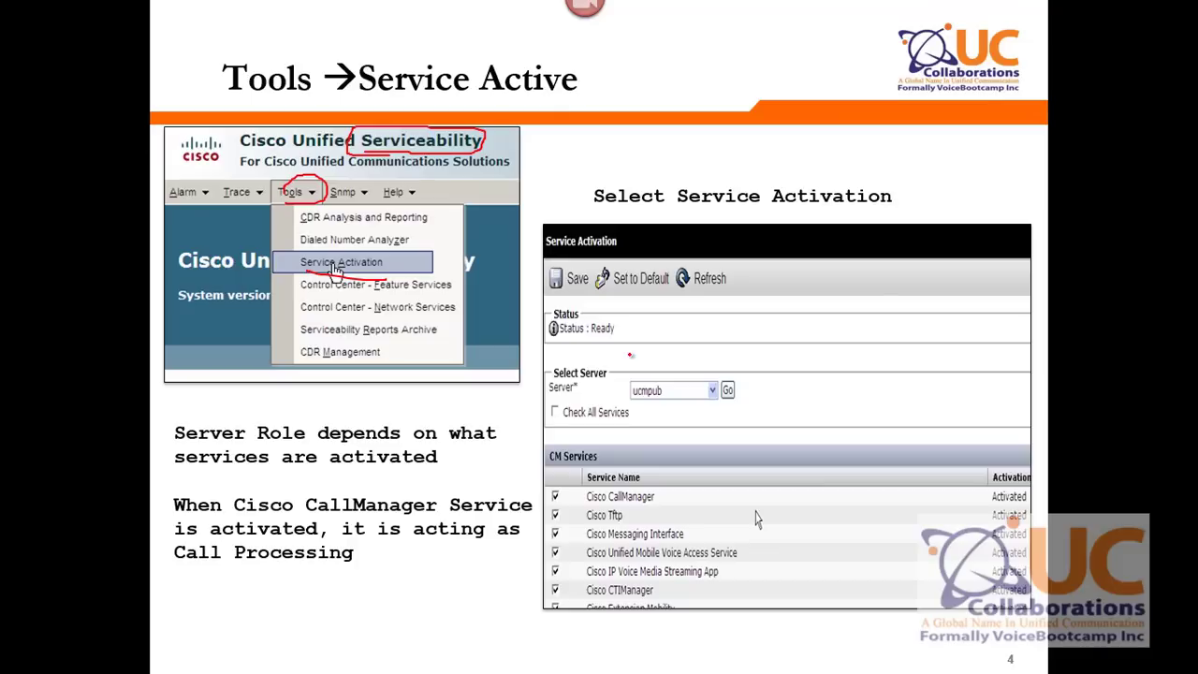
- Draw red pen ellipses around ucmpub, Check All Services and Save on the slide's screenshot
mouse_move(658, 381)
left_mouse_down()
mouse_move(621, 398)
mouse_move(677, 405)
mouse_move(656, 382)
left_mouse_up()
mouse_move(567, 402)
left_mouse_down()
mouse_move(585, 426)
mouse_move(629, 404)
mouse_move(563, 400)
left_mouse_up()
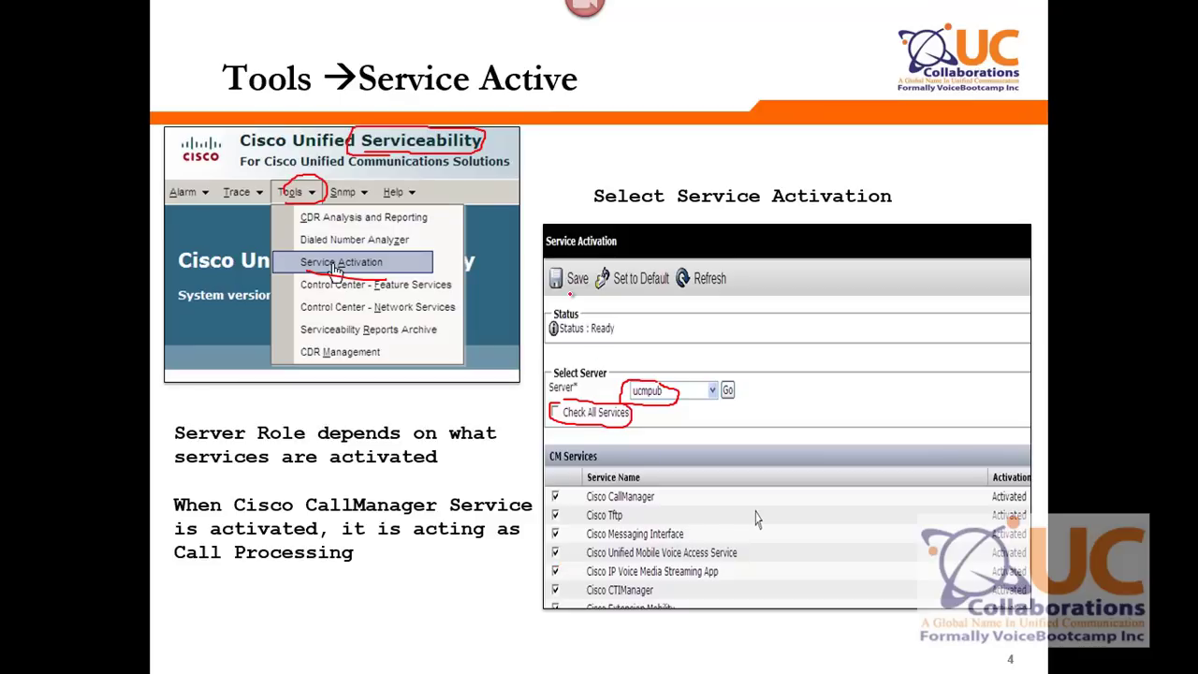
mouse_move(558, 292)
left_mouse_down()
mouse_move(597, 296)
mouse_move(554, 281)
mouse_move(566, 293)
left_mouse_up()
- Back in Internet Explorer, pick Cisco Unified Serviceability from the Navigation list and load it
key("alt+Tab")
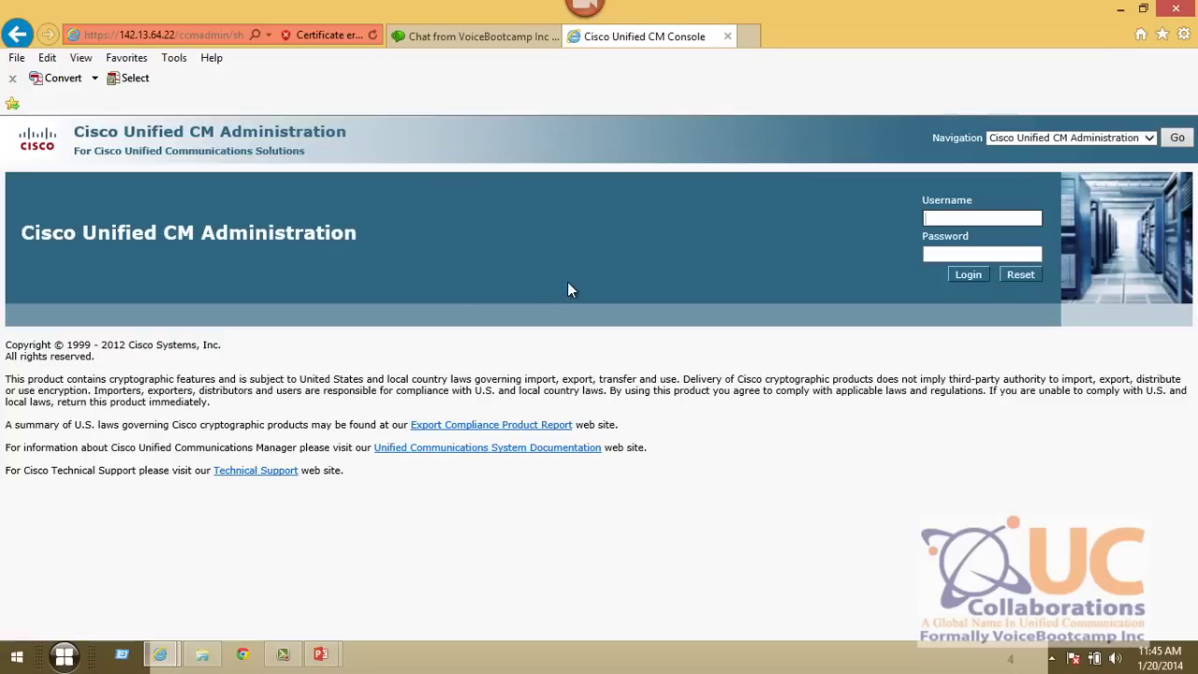
left_click_drag(124, 132, 176, 132)
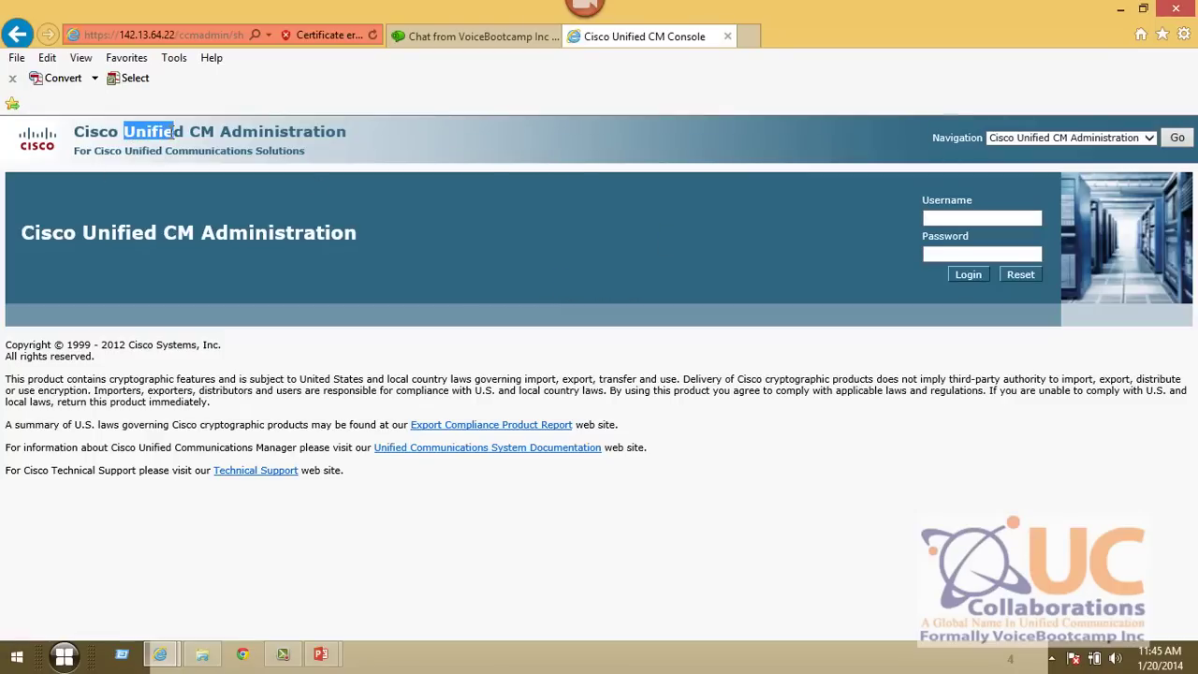
left_click(1149, 137)
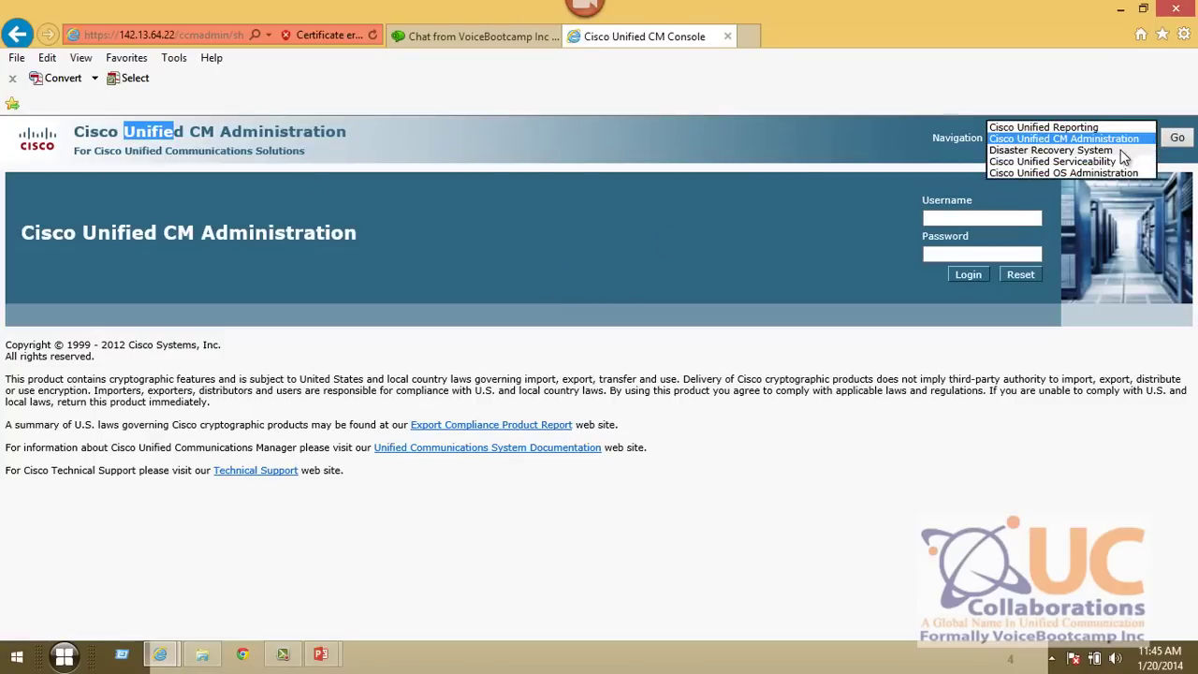
left_click(1091, 161)
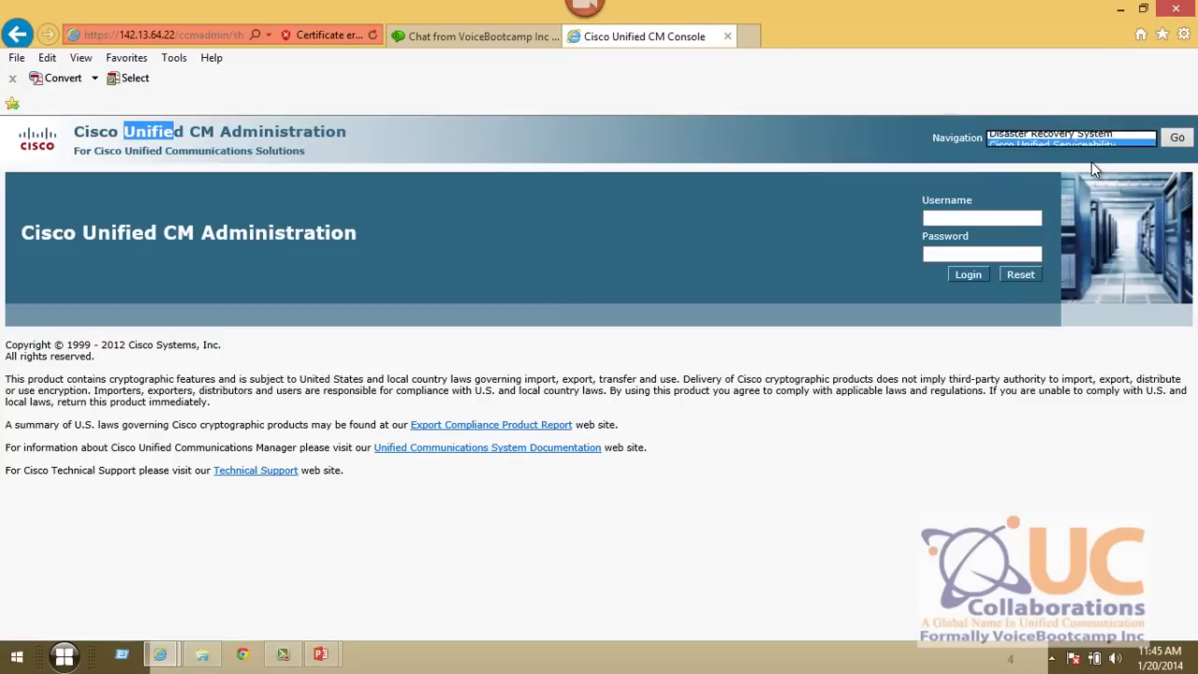
left_click(1179, 139)
- Sign in to Serviceability as administrator with the account password
type("ad")
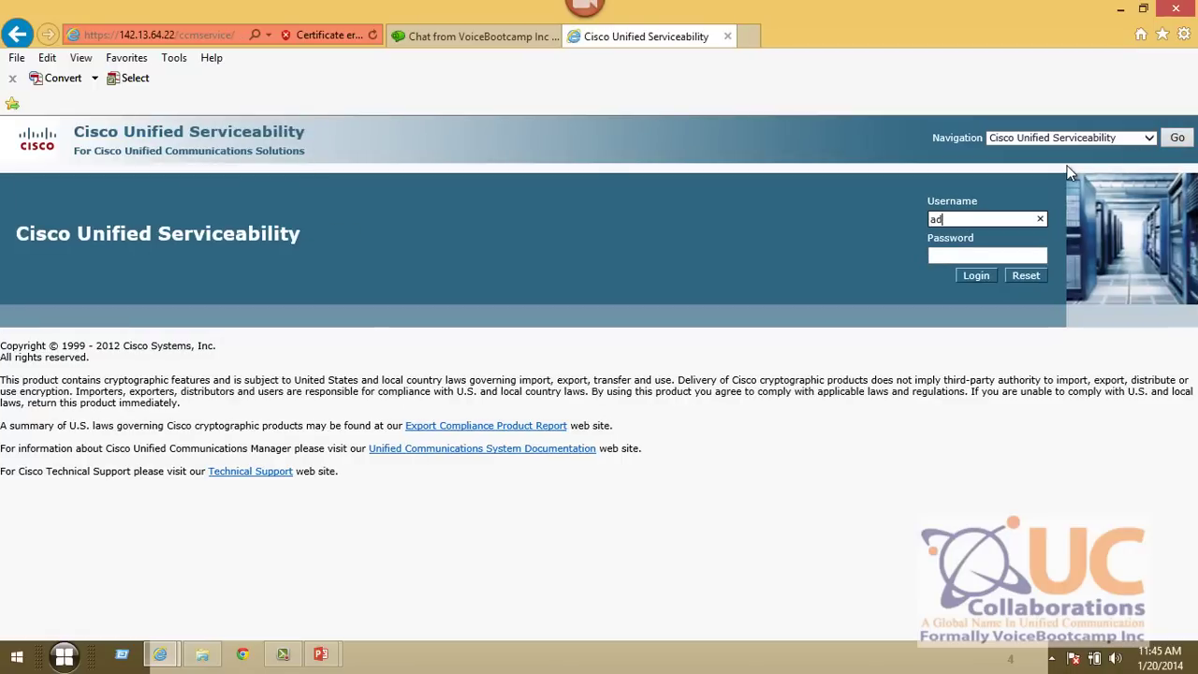
type("ministrator")
key("Tab")
type("••••••••••")
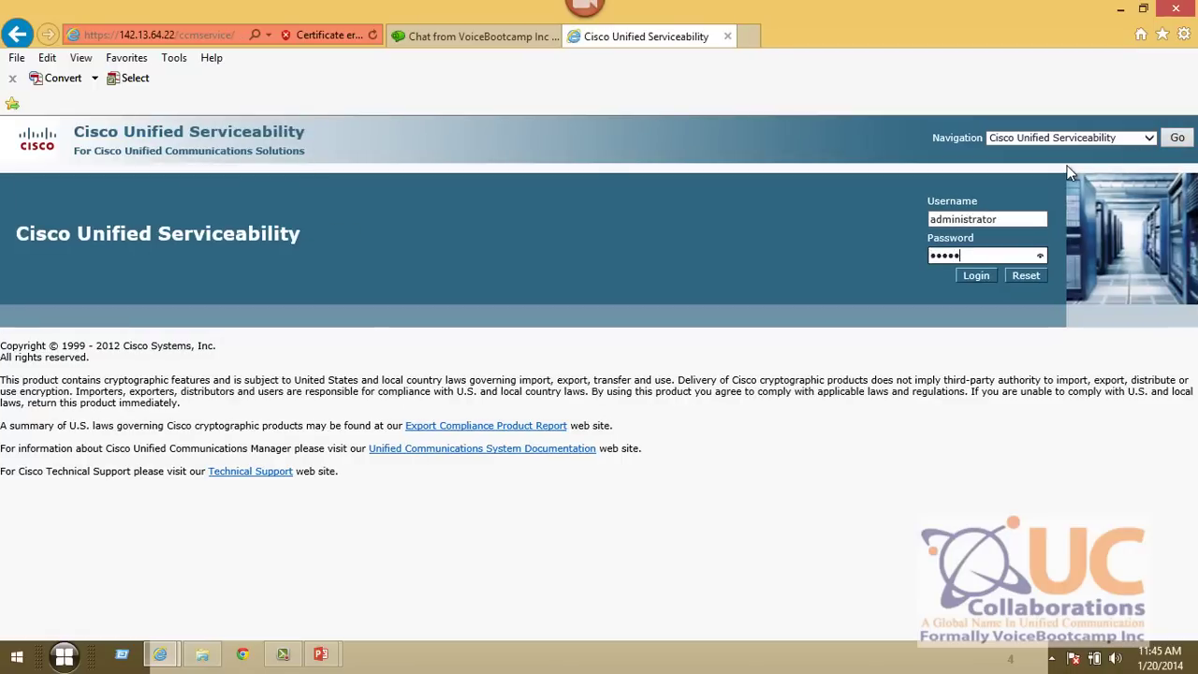
type("•••")
key("Return")
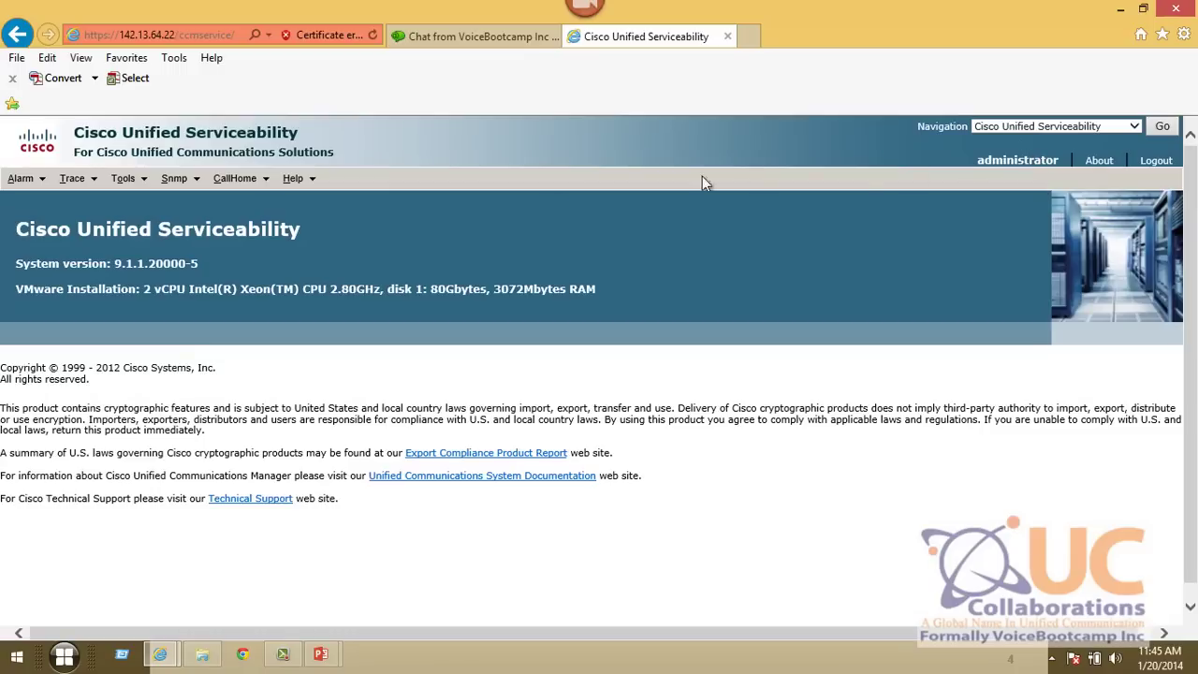
- Load the Tools > Service Activation list for the cucmpub server
left_click(122, 178)
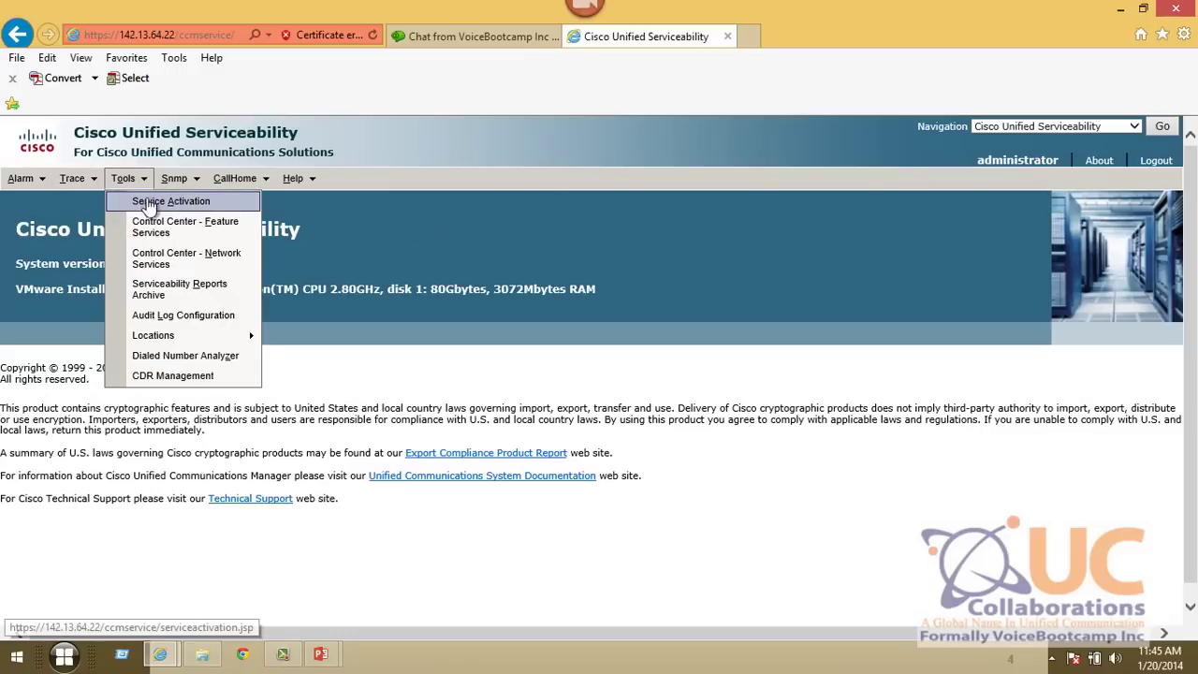
left_click(148, 202)
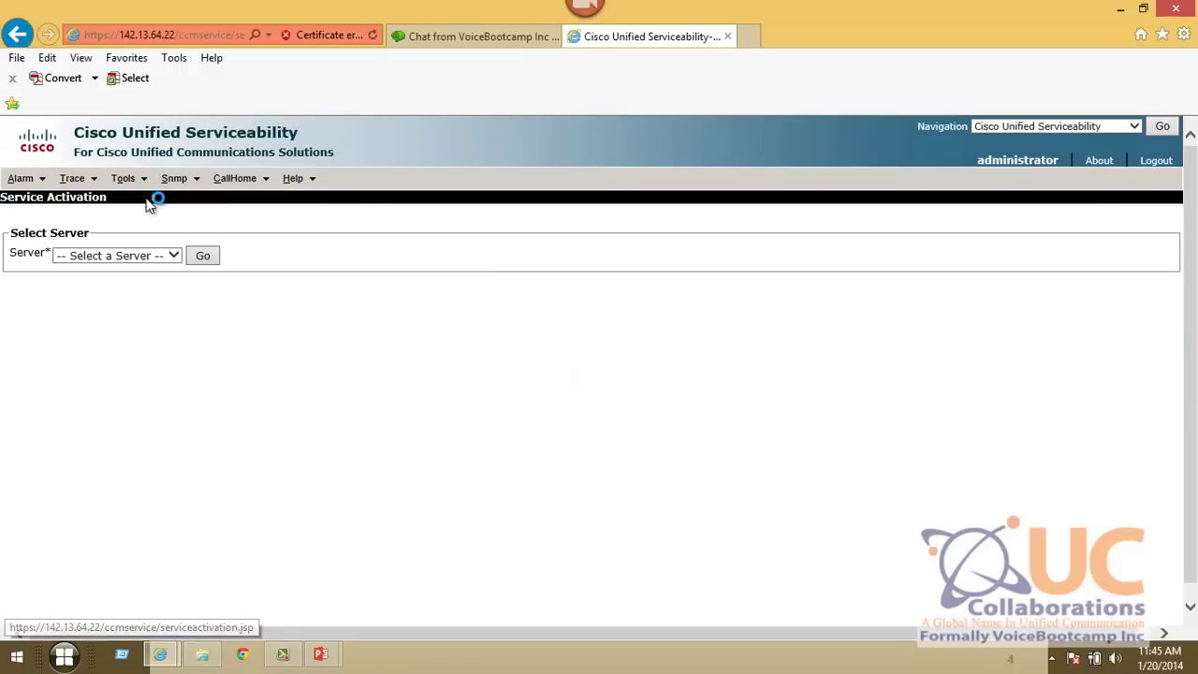
left_click(147, 255)
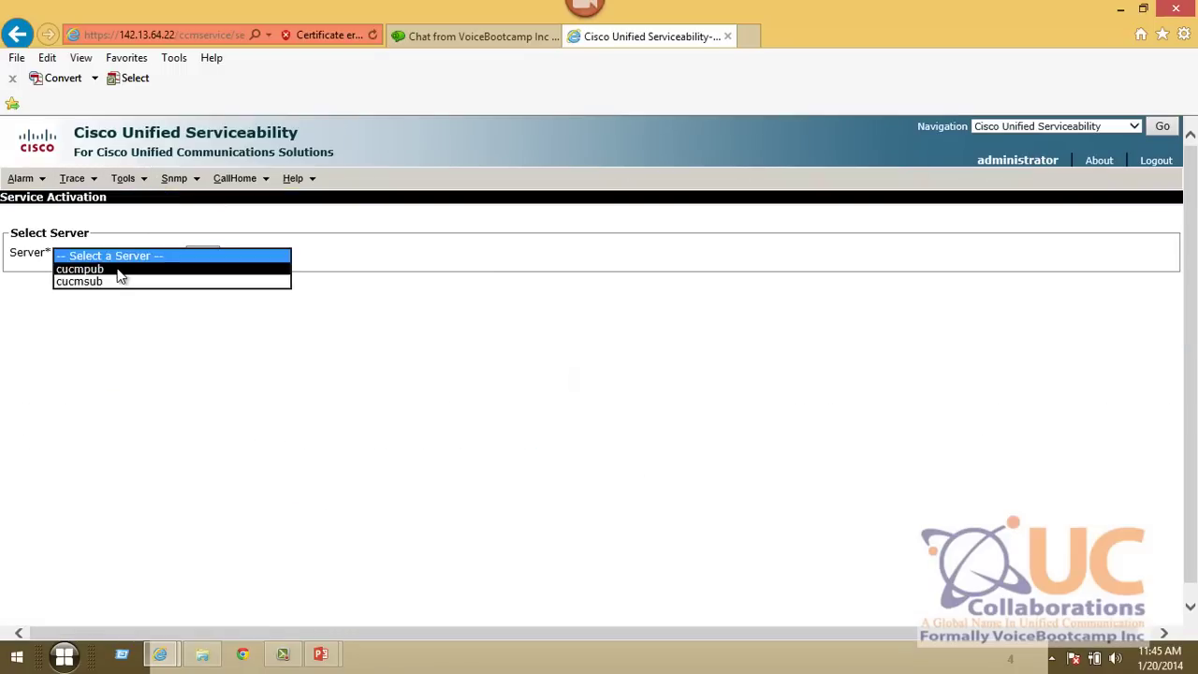
left_click(118, 268)
left_click(206, 256)
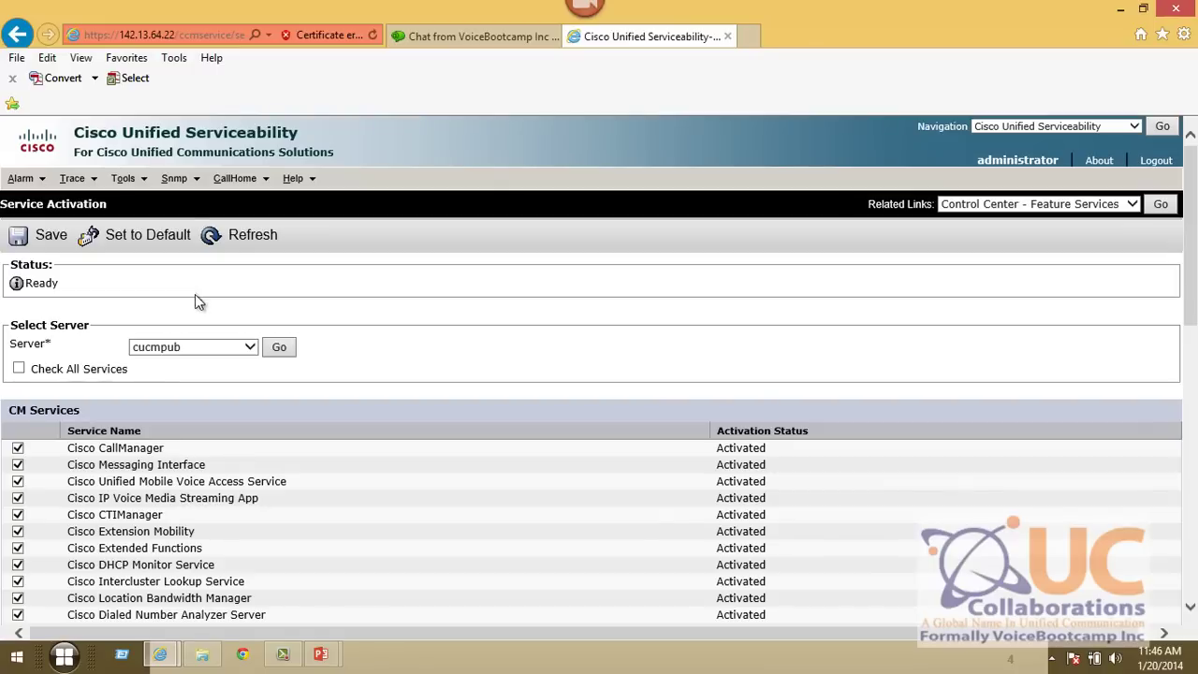
- Highlight Check All Services and CallManager's Activated status, untick Cisco CallManager, then return to PowerPoint
left_click_drag(28, 369, 104, 376)
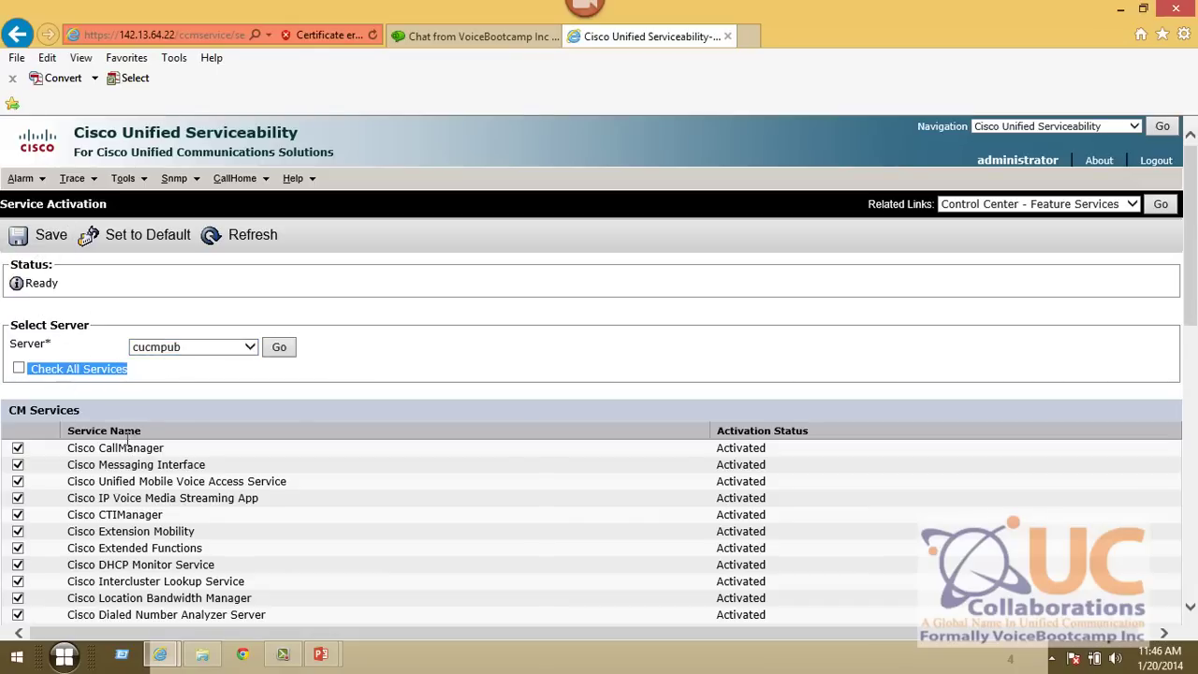
left_click_drag(694, 454, 766, 454)
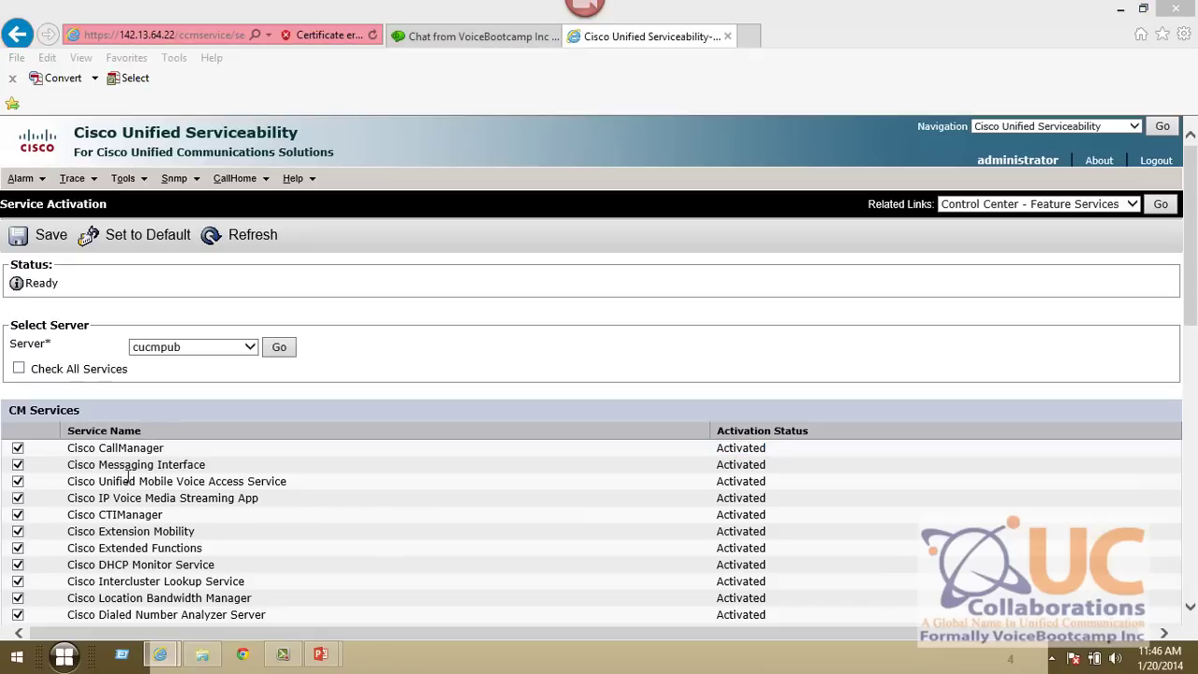
left_click(17, 448)
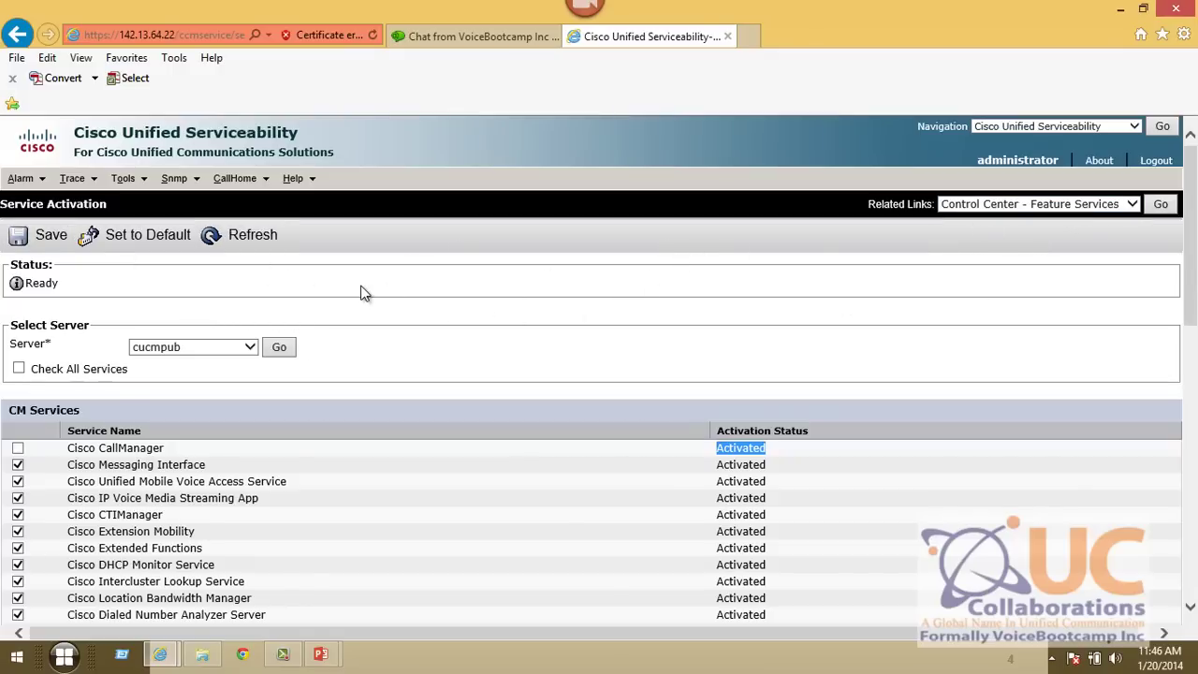
key("alt+Tab")
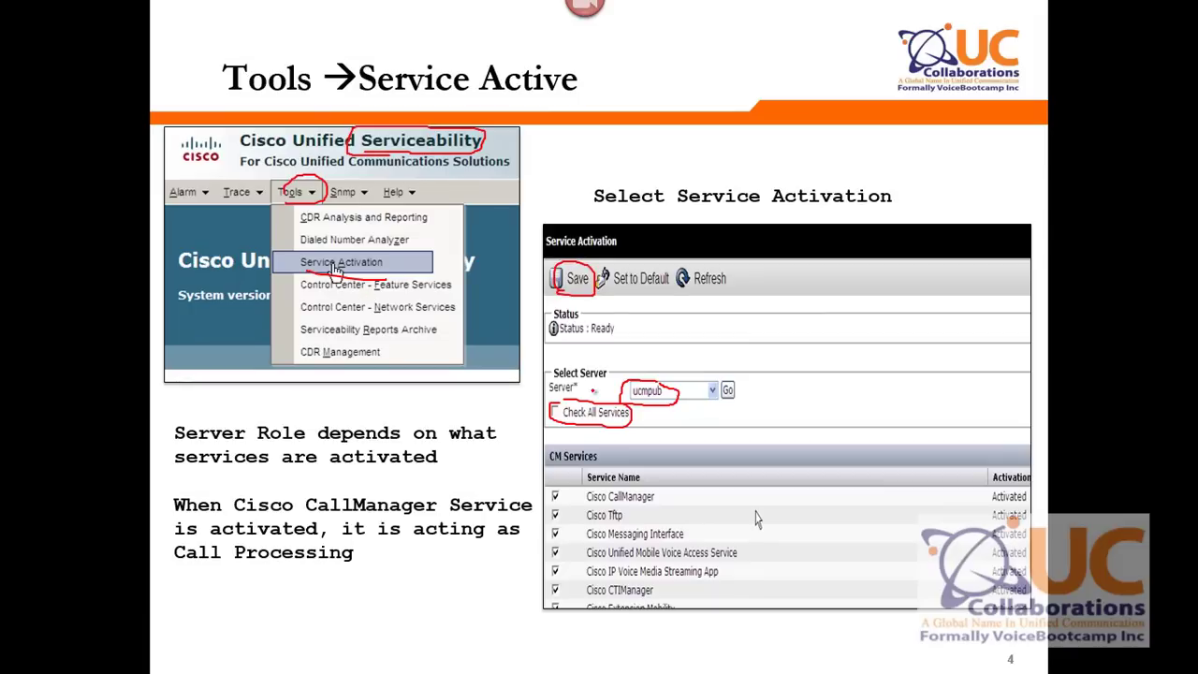
- On slide 5, Enterprise Parameters, red-ink the title, the Phone URL Parameters heading and the 135.7.100.20 address
key("Right")
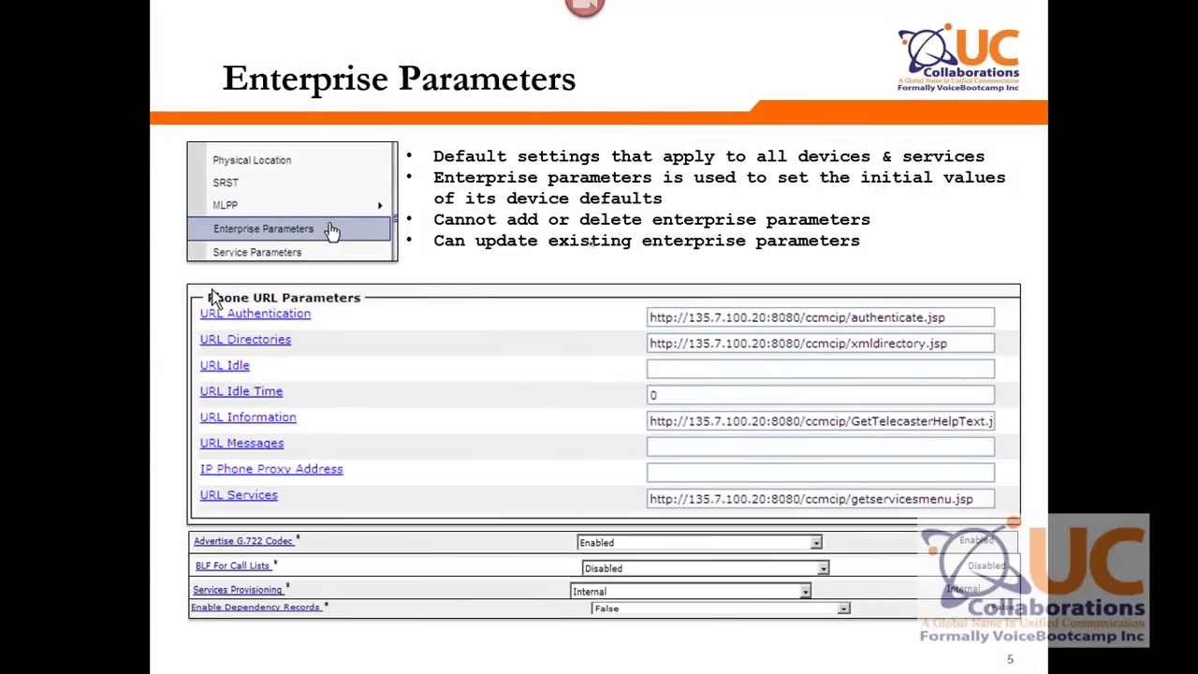
mouse_move(244, 104)
left_mouse_down()
mouse_move(656, 98)
mouse_move(357, 54)
mouse_move(227, 101)
left_mouse_up()
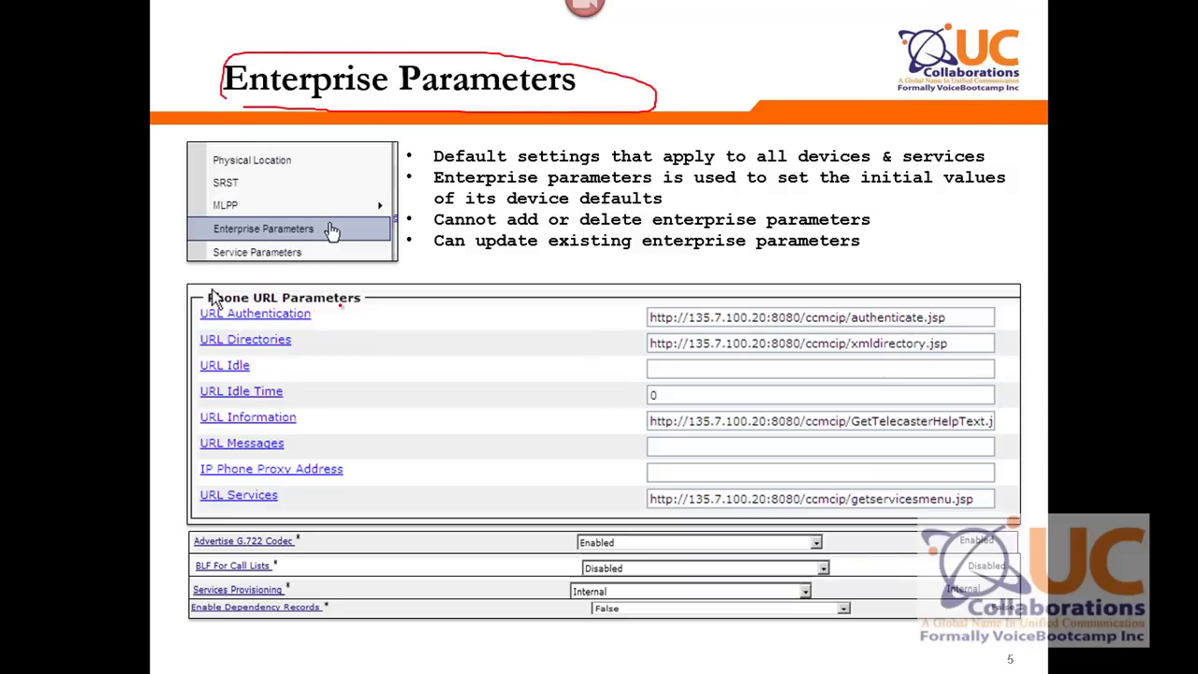
mouse_move(221, 307)
left_mouse_down()
mouse_move(298, 292)
mouse_move(196, 285)
mouse_move(210, 304)
left_mouse_up()
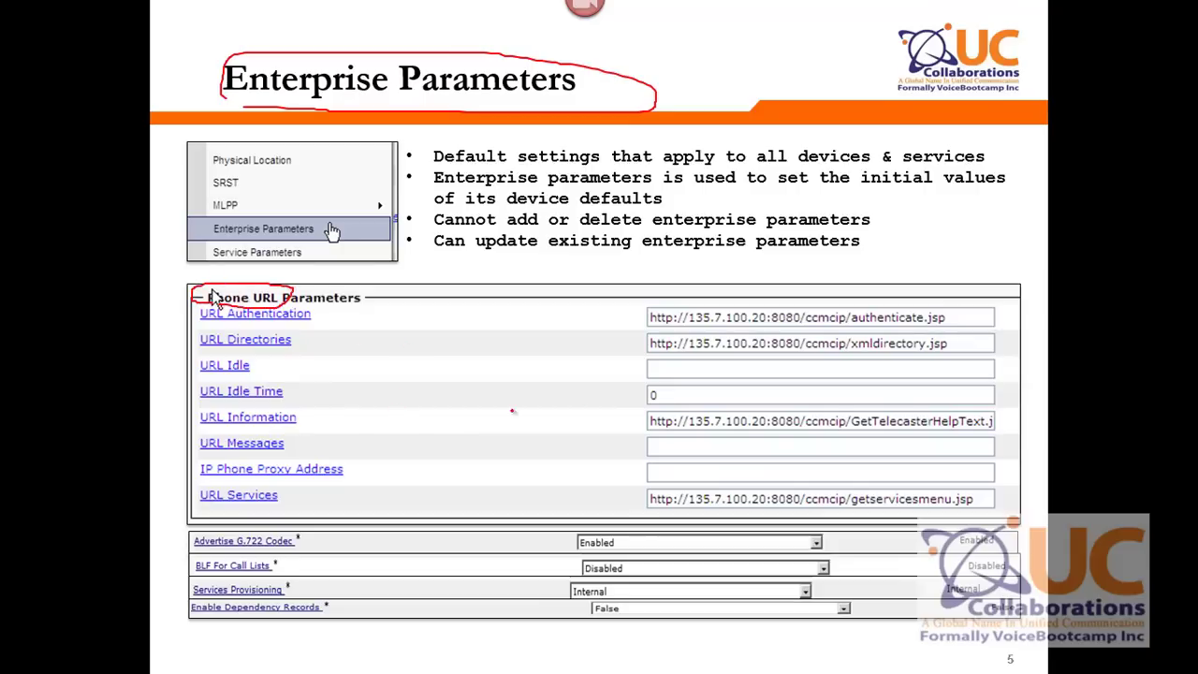
mouse_move(643, 324)
left_mouse_down()
mouse_move(760, 333)
mouse_move(773, 313)
mouse_move(709, 305)
mouse_move(689, 328)
left_mouse_up()
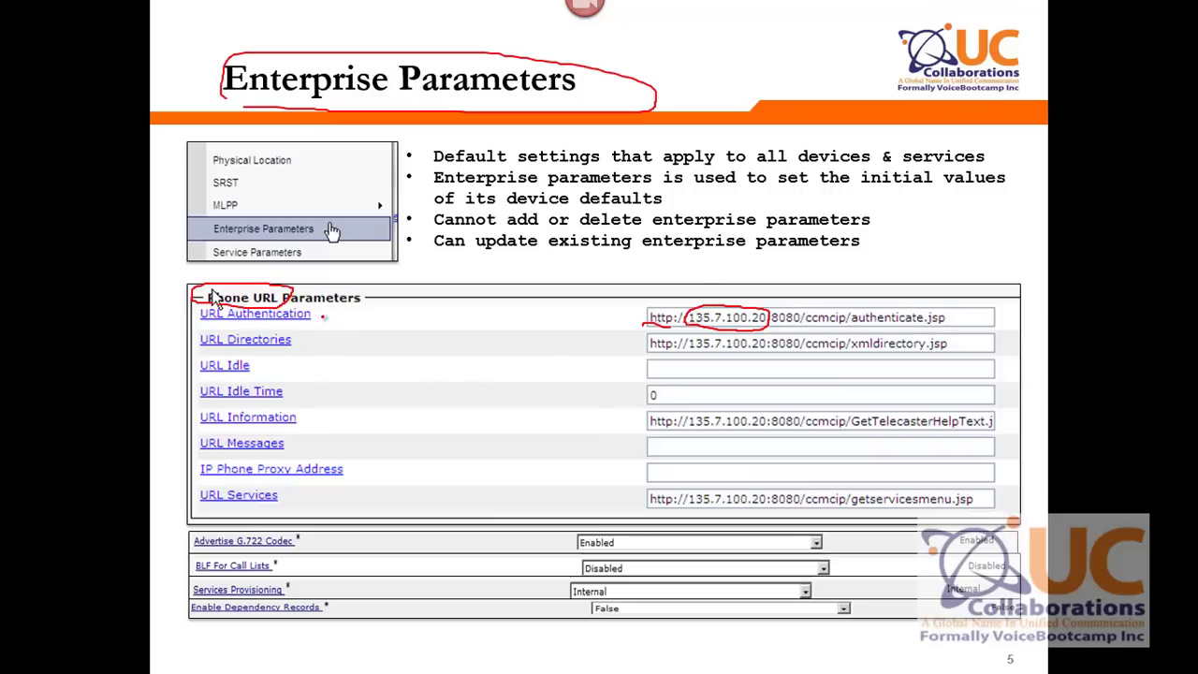
- Back in the browser, load Cisco Unified CM Administration from the Navigation dropdown
key("alt+Tab")
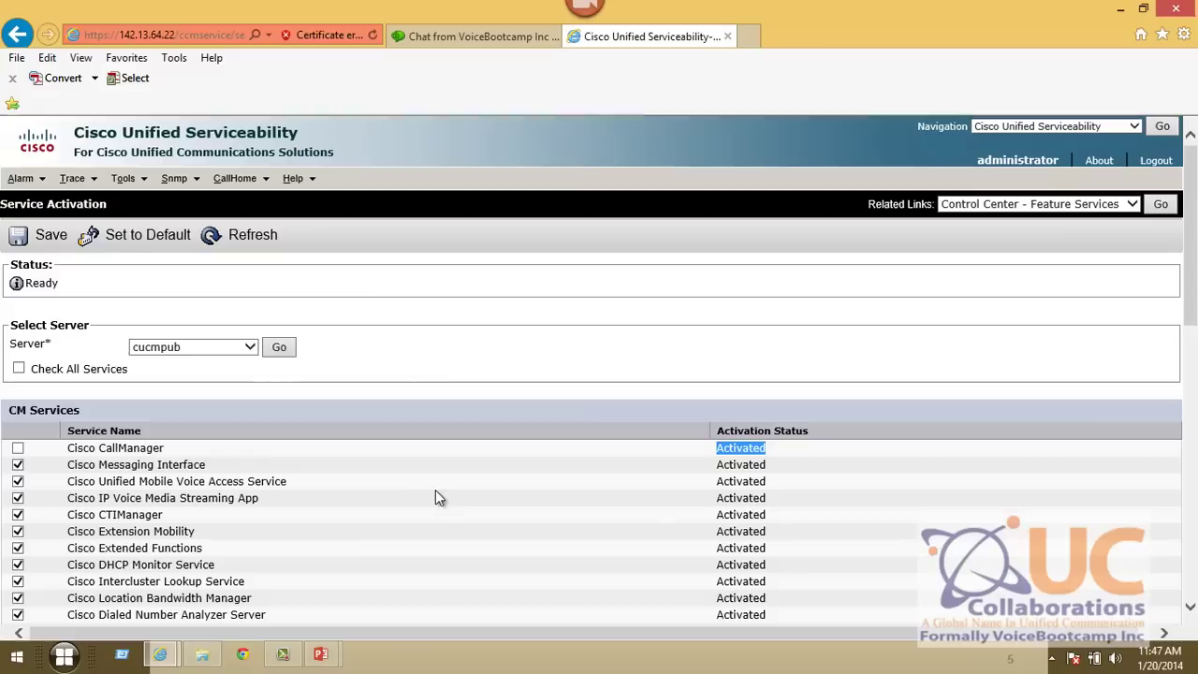
left_click(1025, 126)
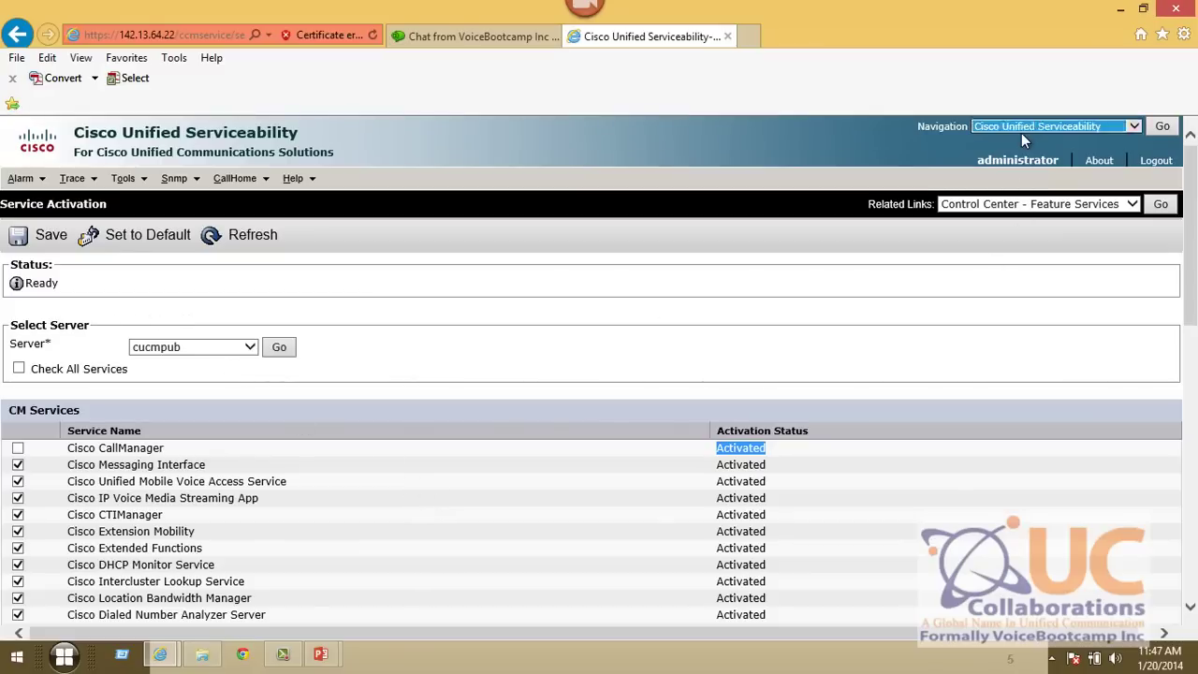
left_click(1076, 103)
left_click(1160, 127)
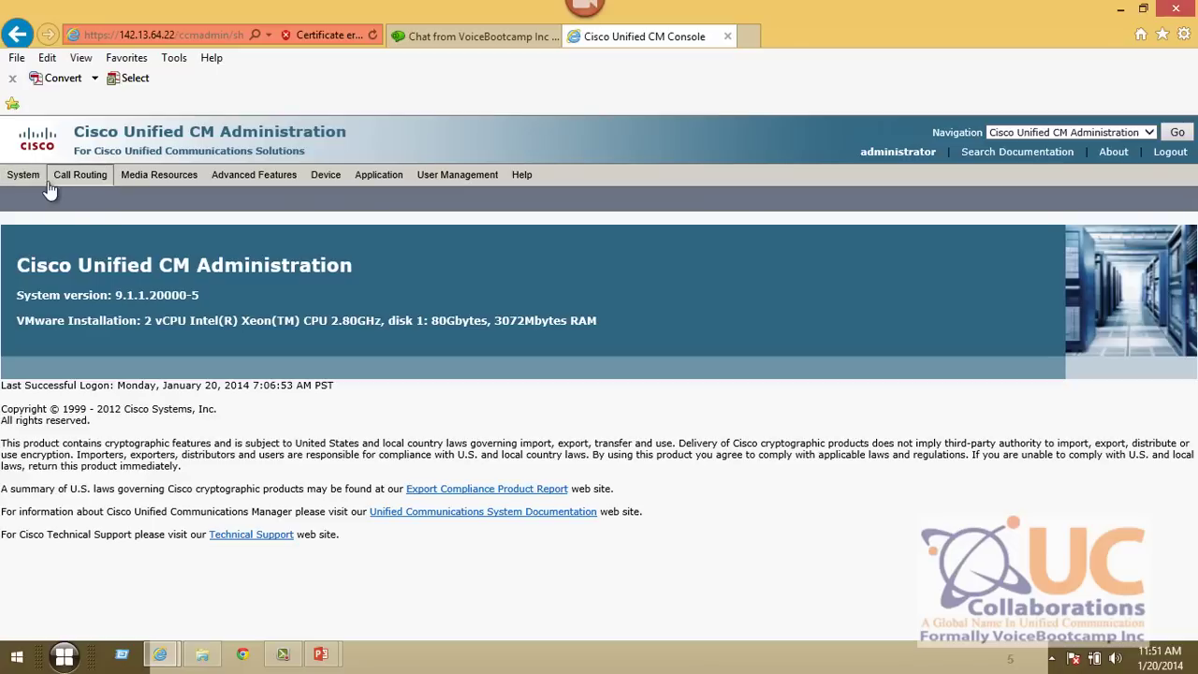
- Browse to server 142.13.64.21, accept the certificate warning and open its CM Administration login
left_click(106, 34)
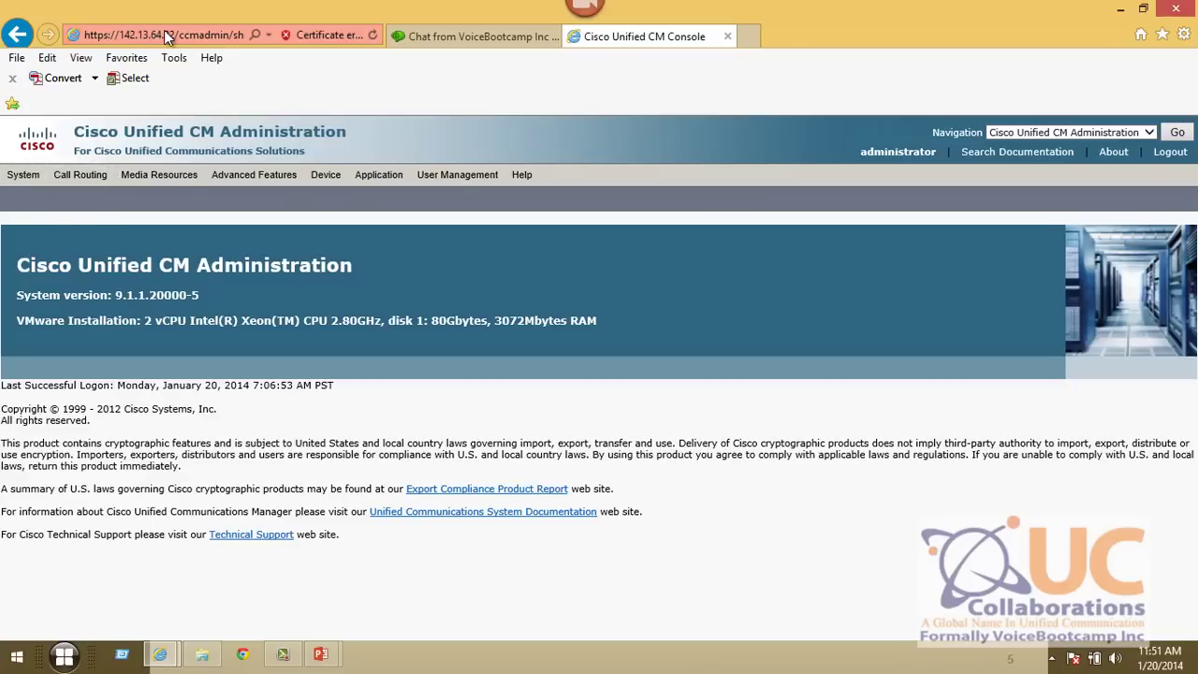
type("142.13.64.21")
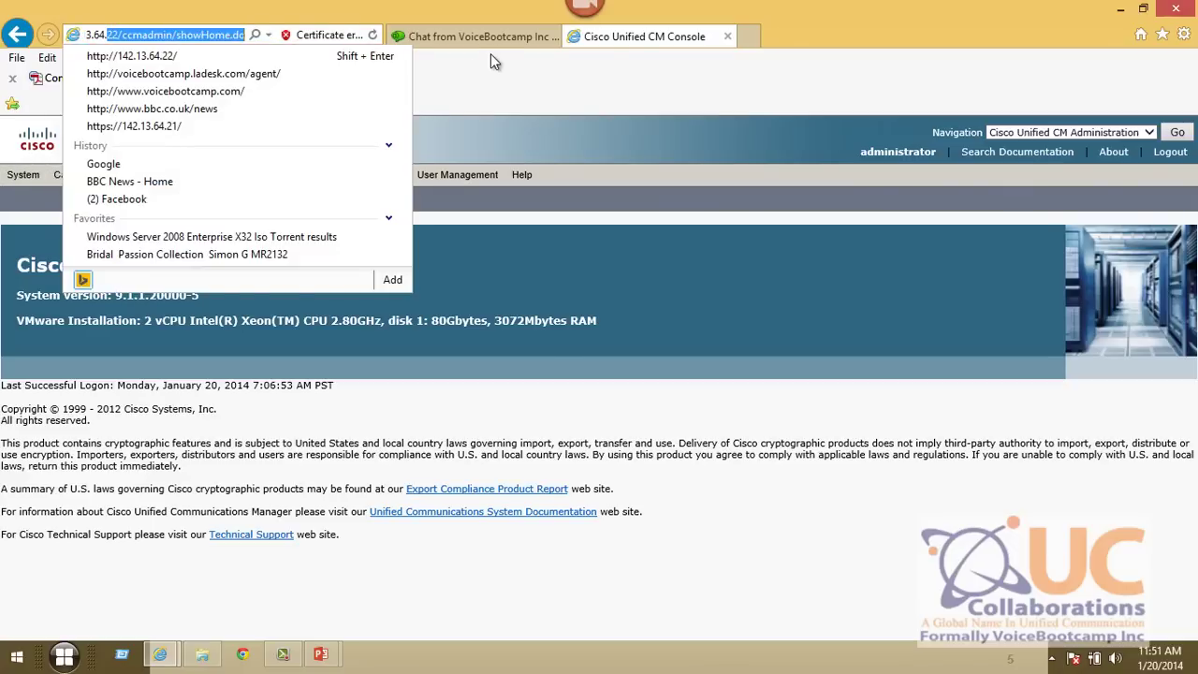
key("Return")
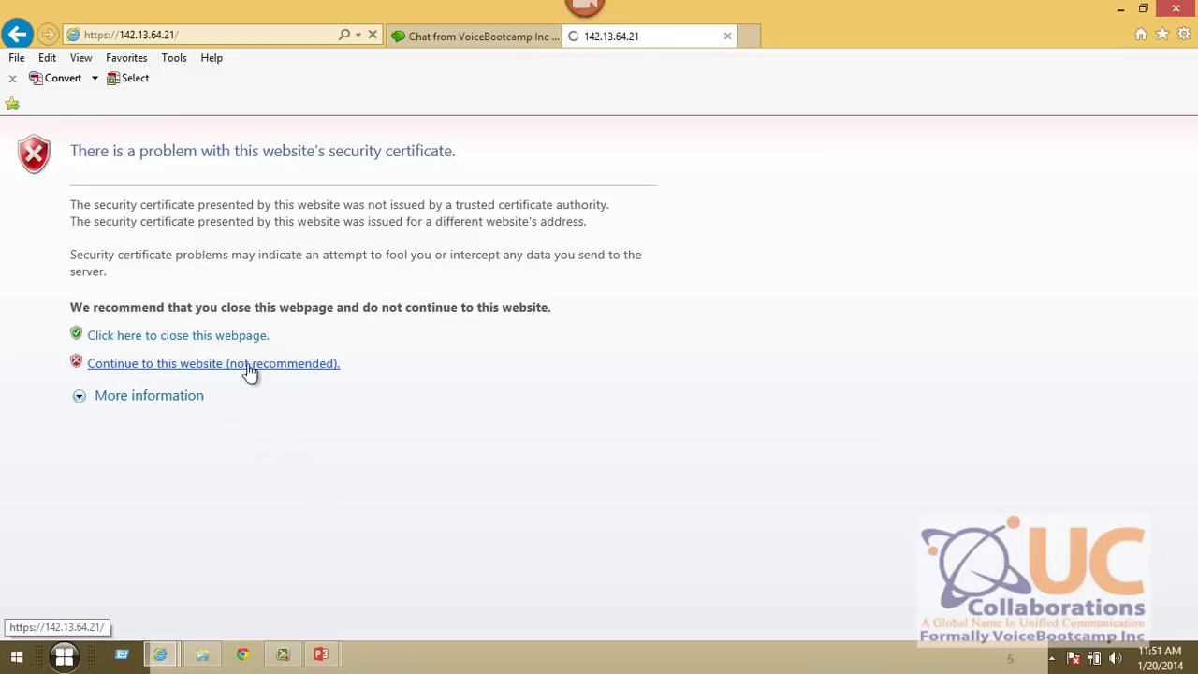
left_click(248, 364)
left_click(292, 297)
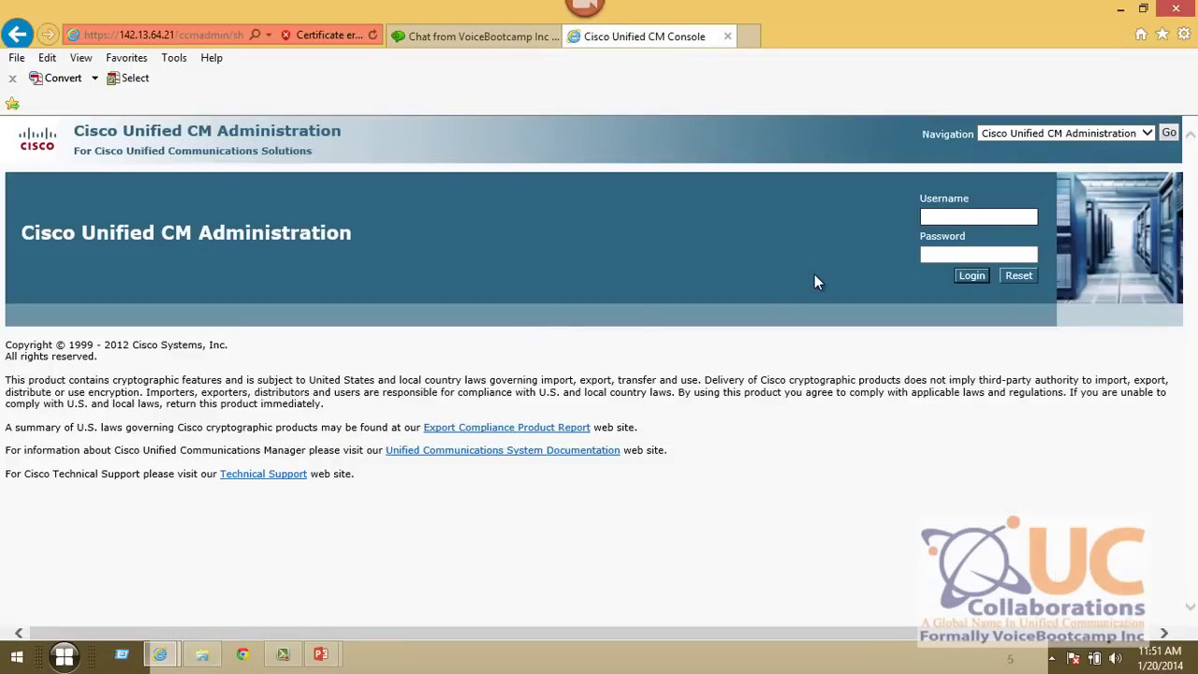
- Log in as administrator with the account password and wait for the home page to load
type("administrator")
key("Tab")
type("••••••••••••")
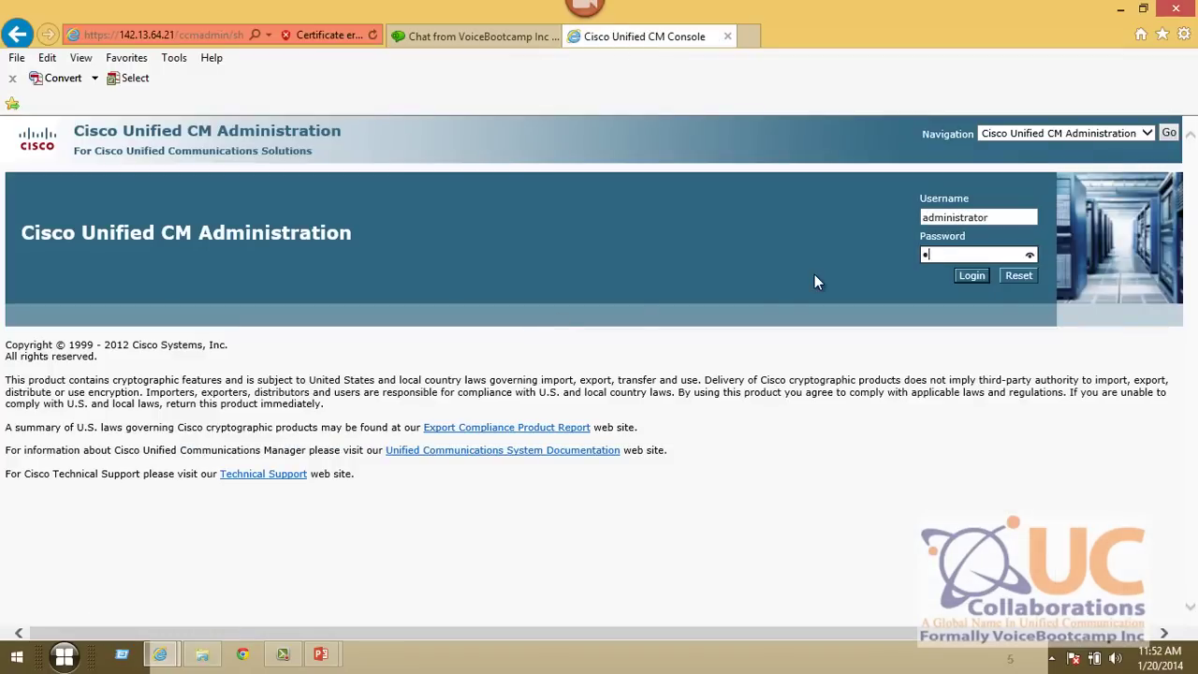
key("Return")
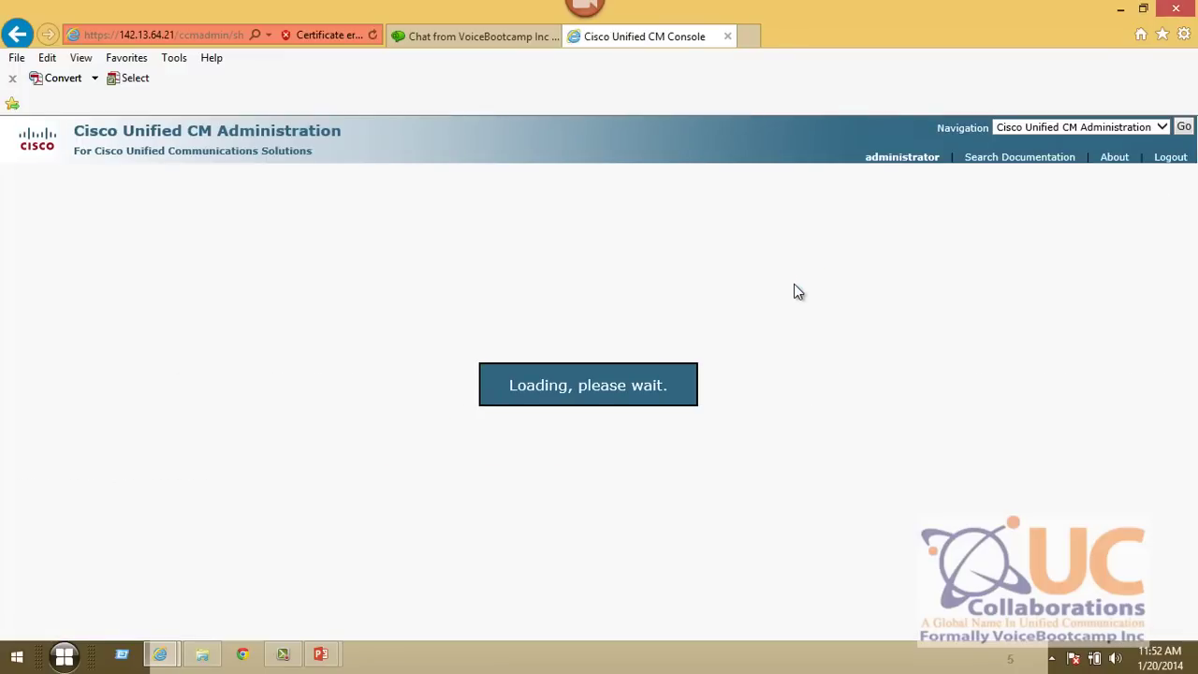
left_click(179, 59)
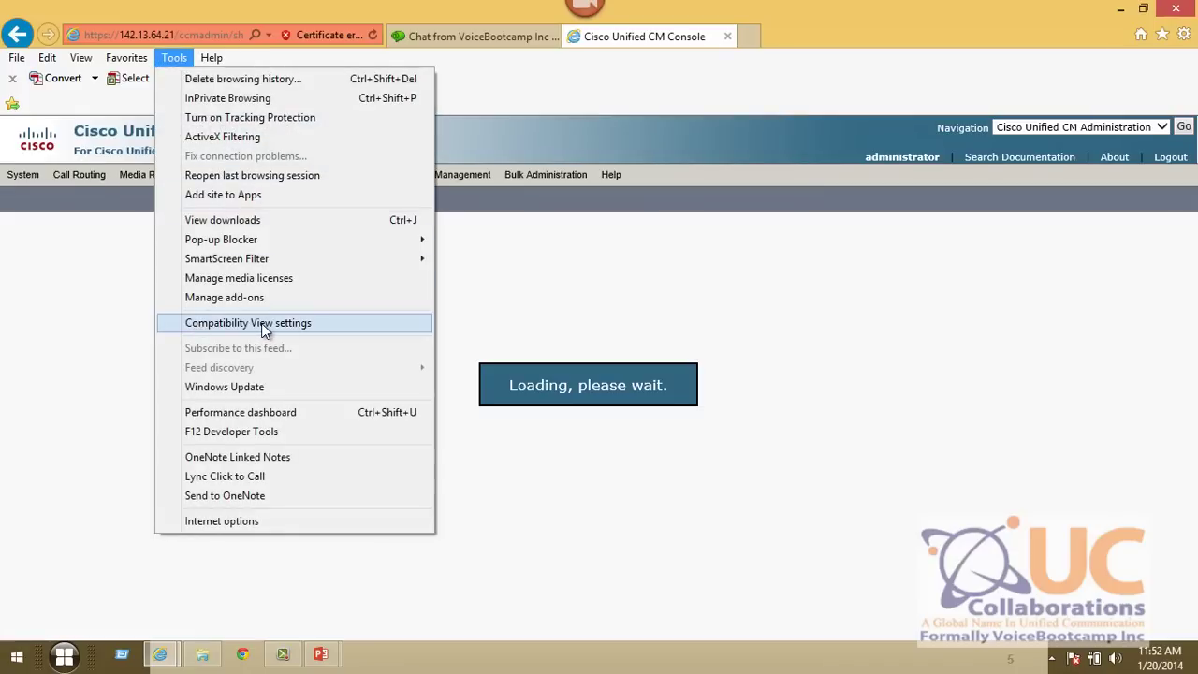
left_click(730, 478)
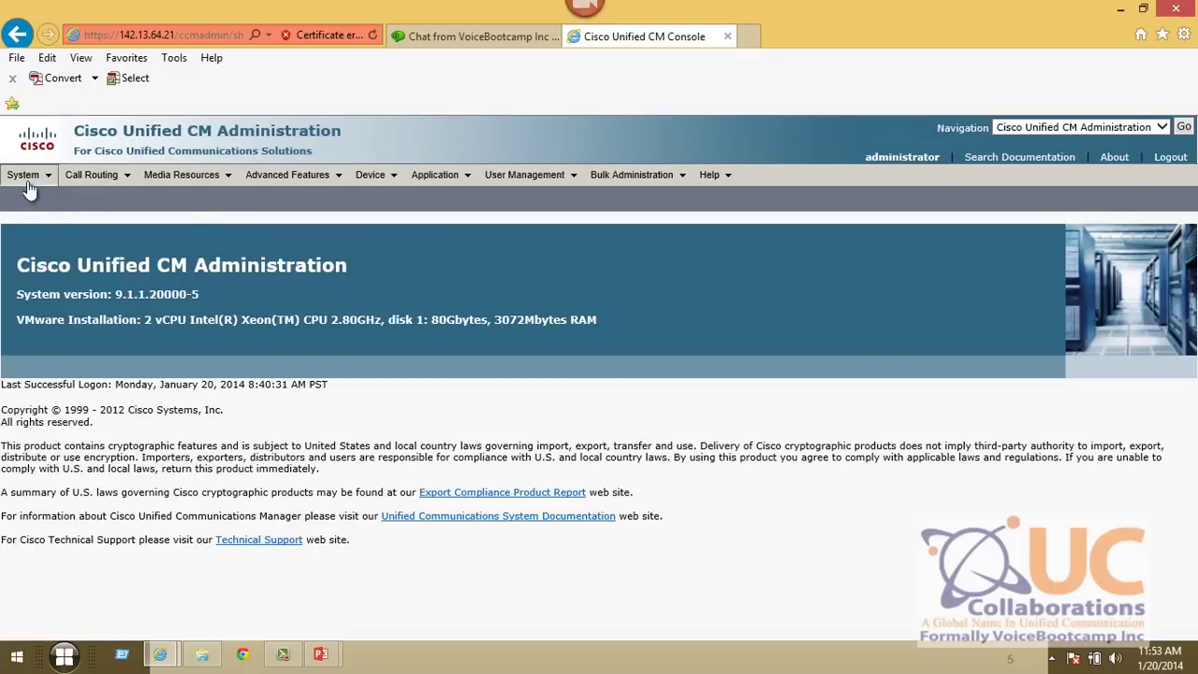
- Open System > Enterprise Parameters and scroll down to the Phone URL Parameters section
mouse_move(26, 180)
left_click(49, 441)
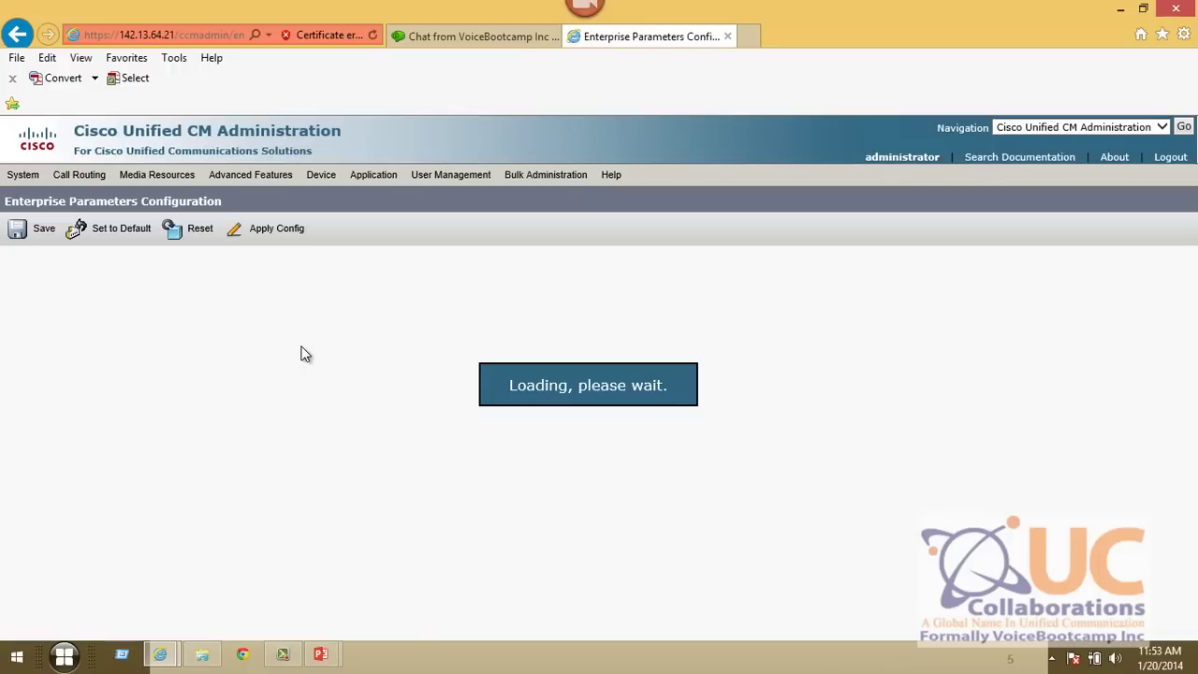
scroll(301, 354, "down", 4)
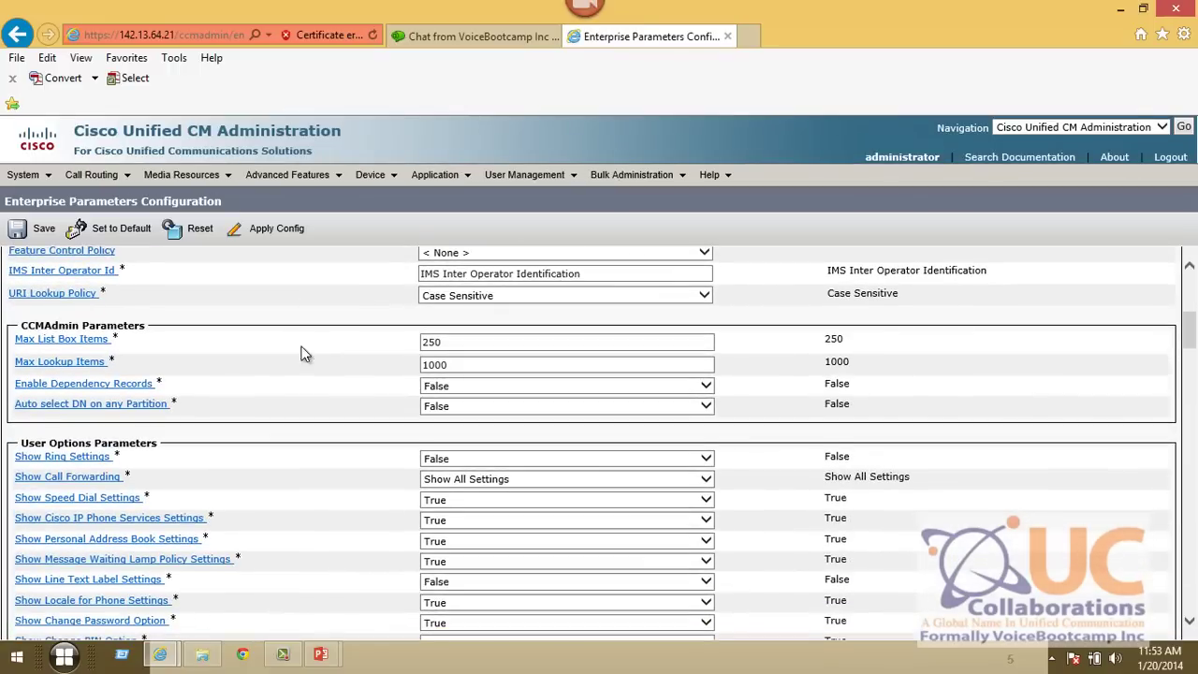
scroll(301, 353, "down", 10)
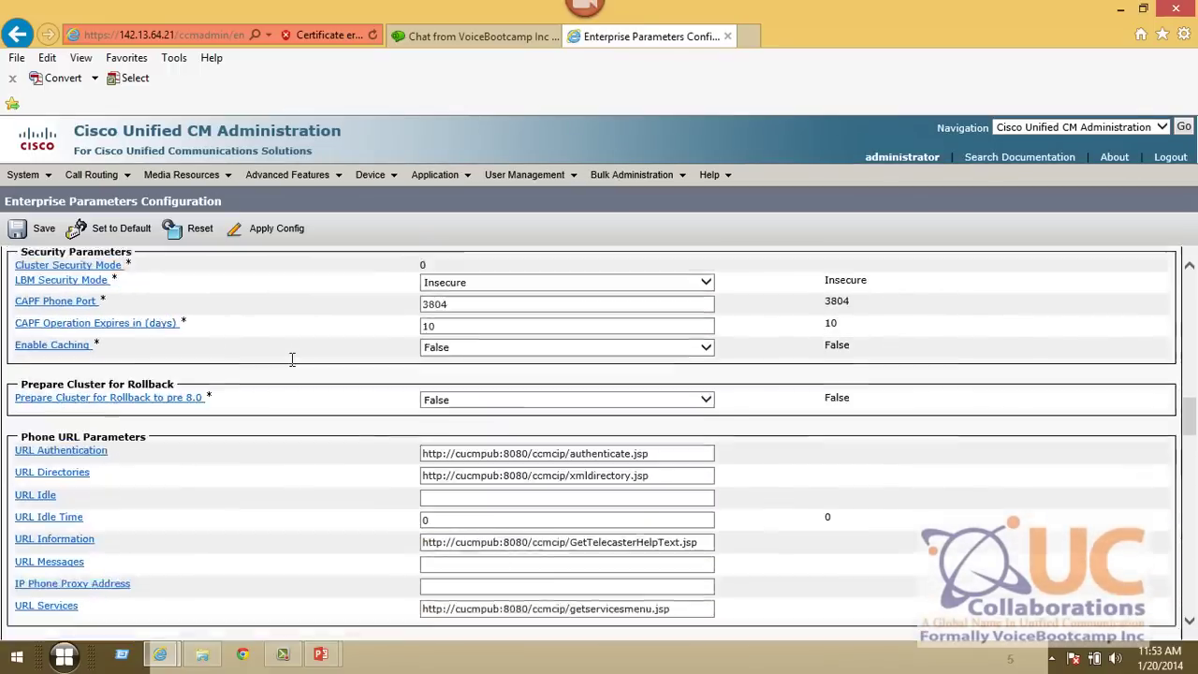
scroll(292, 358, "down", 2)
- Replace cucmpub with 142.13.64.21 in the Authentication, Directories, Information and Services phone URLs
triple_click(94, 285)
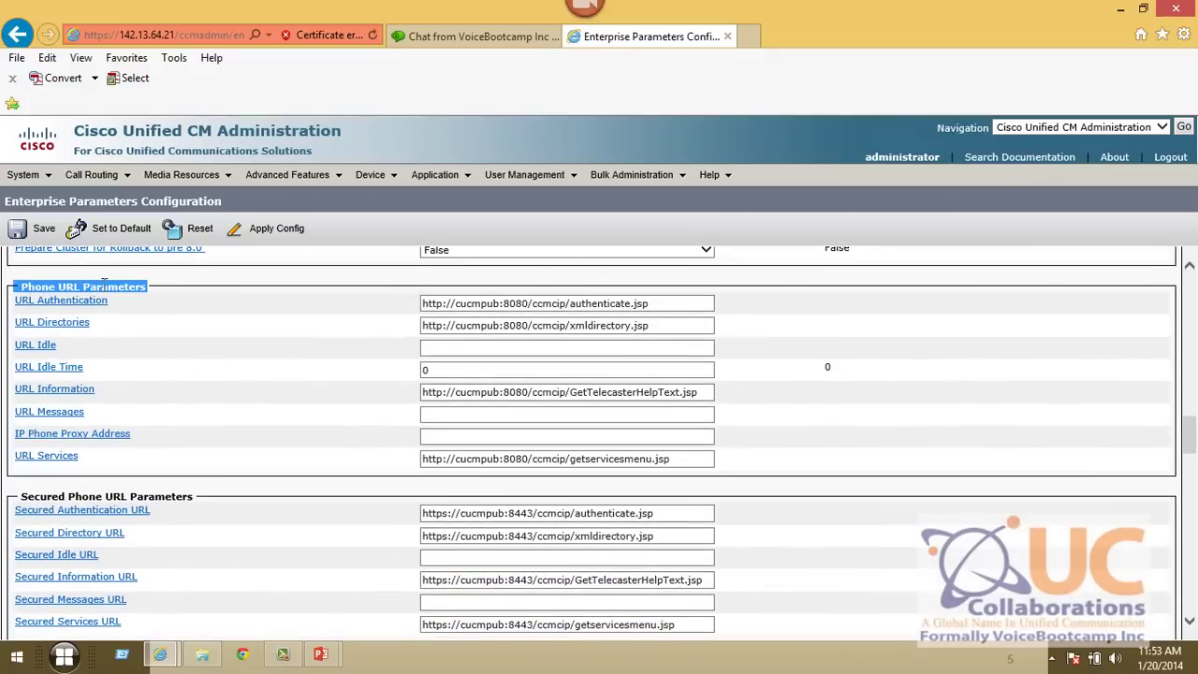
left_click(269, 334)
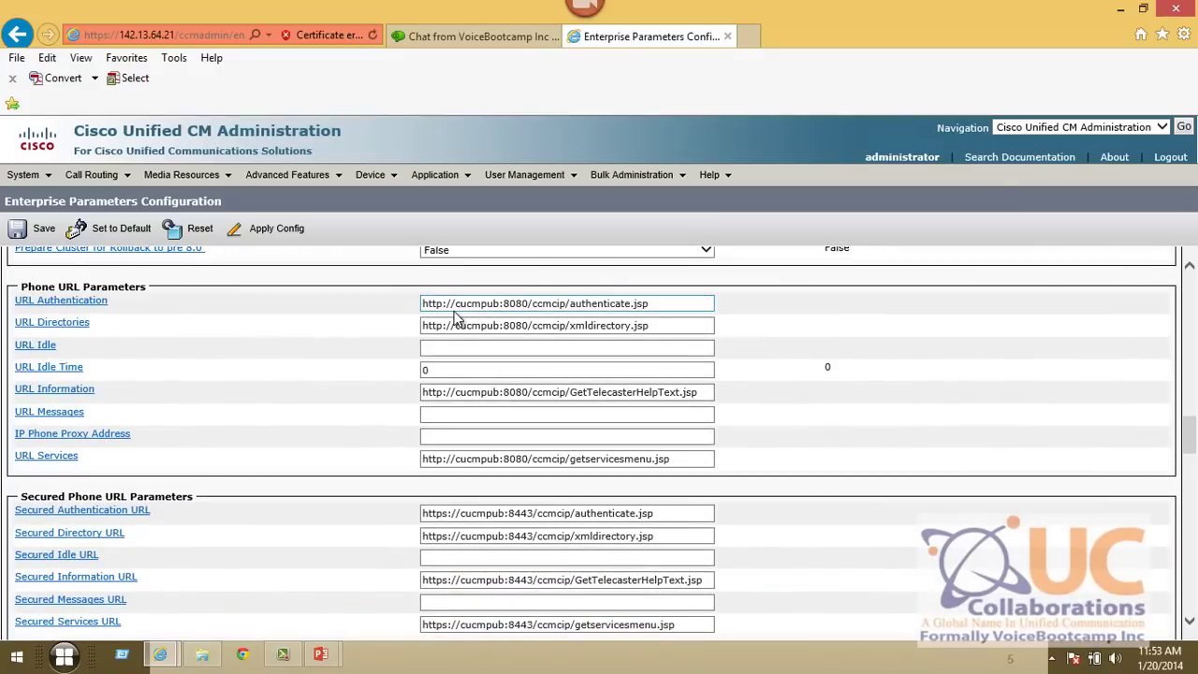
left_click_drag(454, 303, 502, 304)
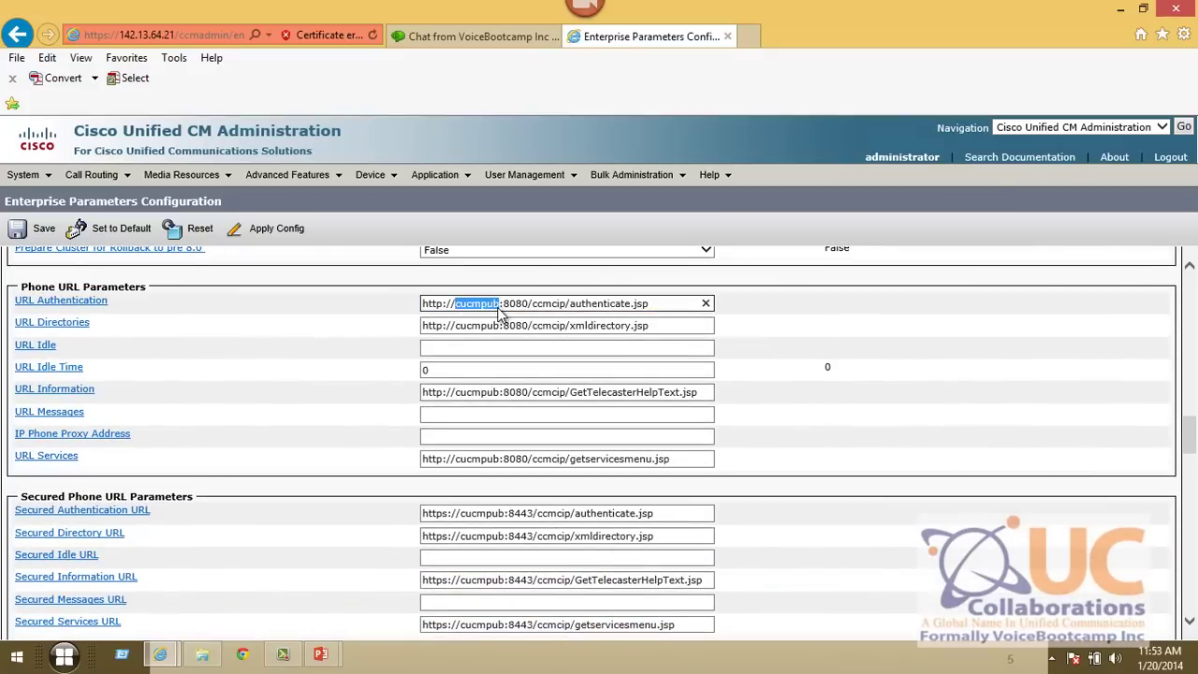
type("142.1")
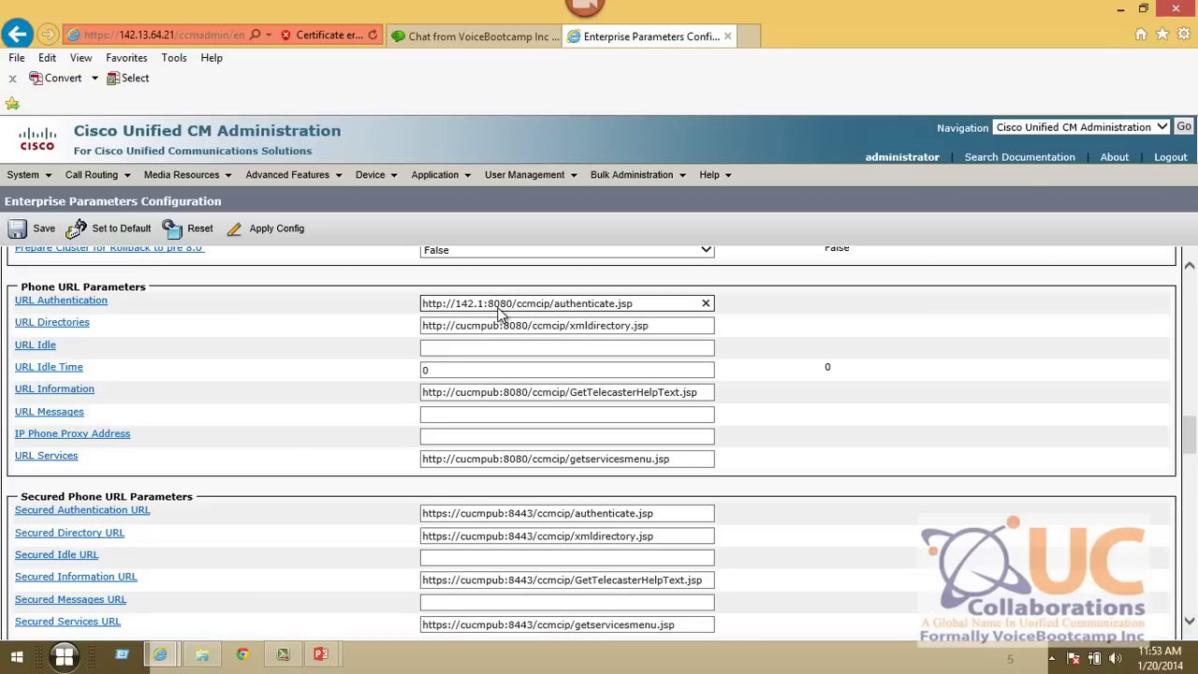
type("3.64.21")
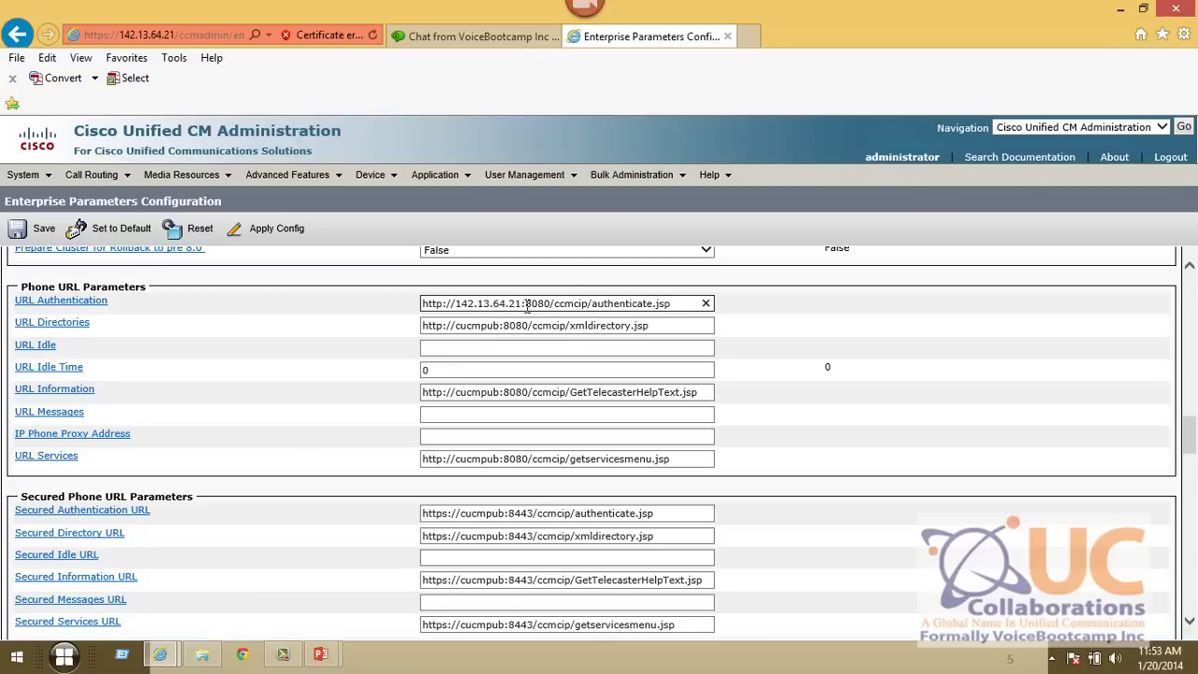
left_click_drag(520, 303, 455, 304)
key("ctrl+c")
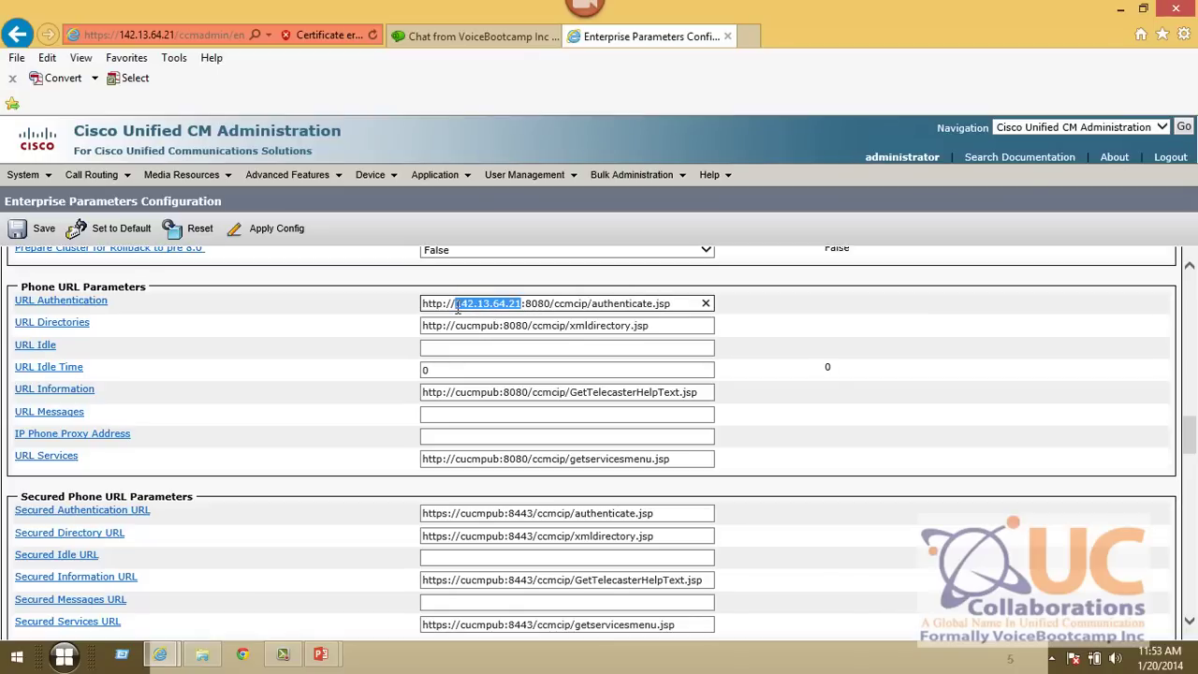
double_click(479, 326)
key("ctrl+v")
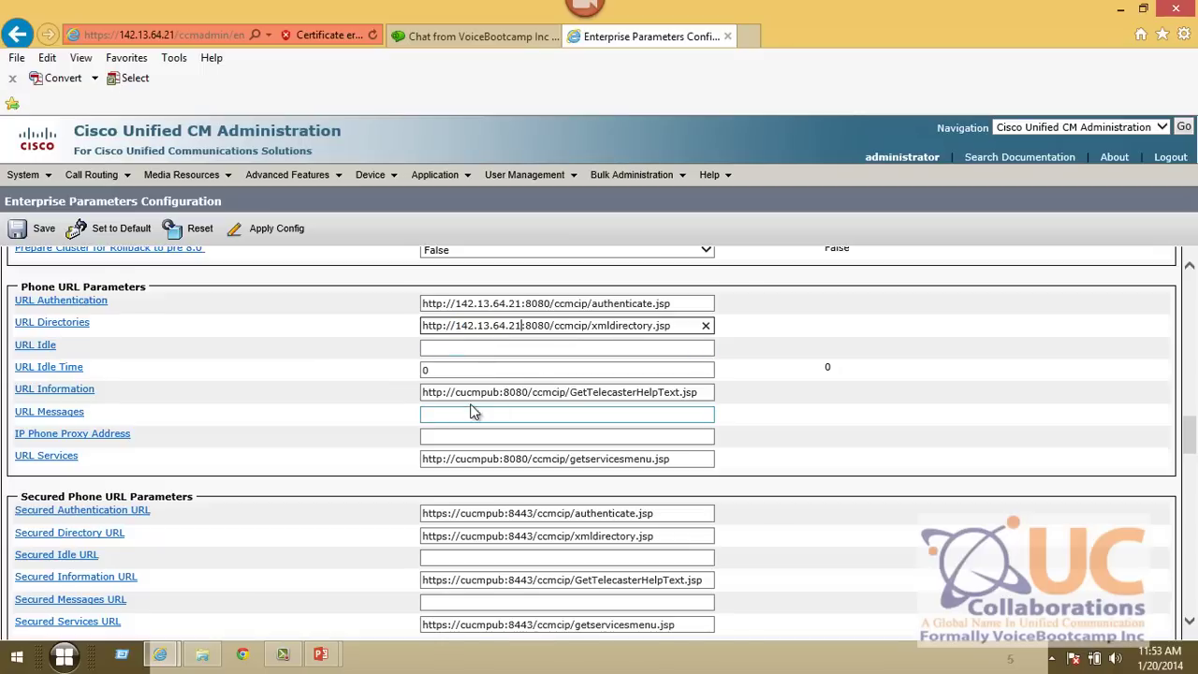
double_click(477, 392)
key("ctrl+v")
double_click(477, 458)
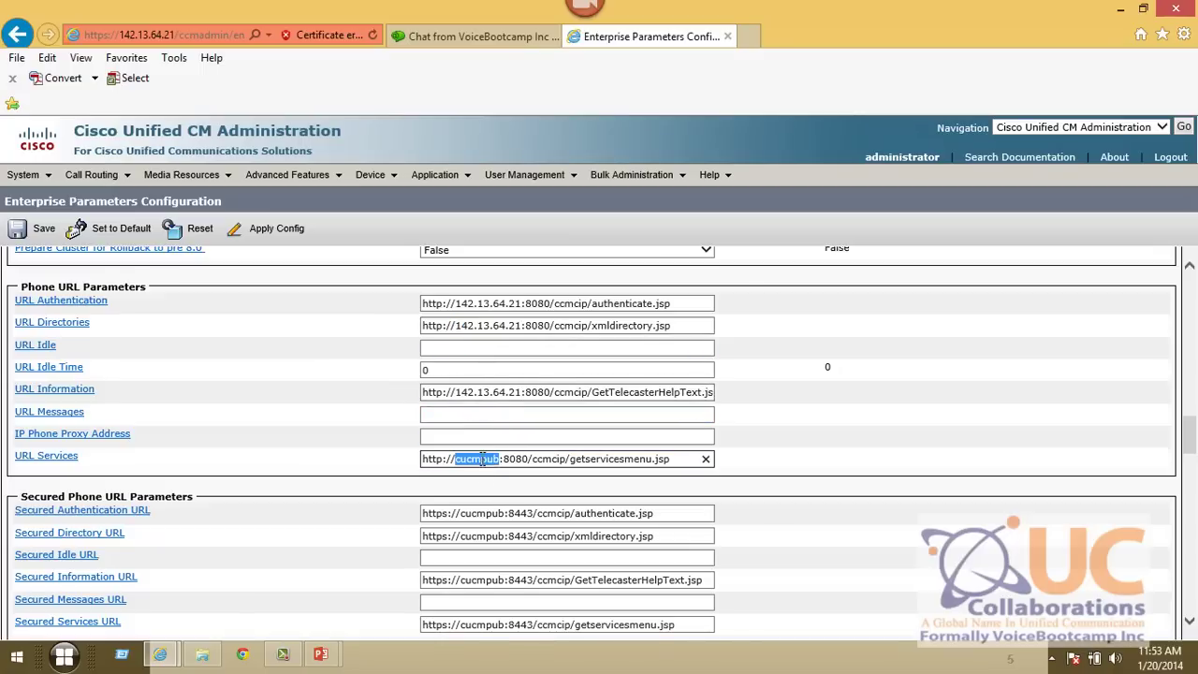
key("ctrl+v")
- Paste 142.13.64.21 over cucmpub in the Secured Authentication, Directory, Information and Services URLs
scroll(630, 458, "down", 3)
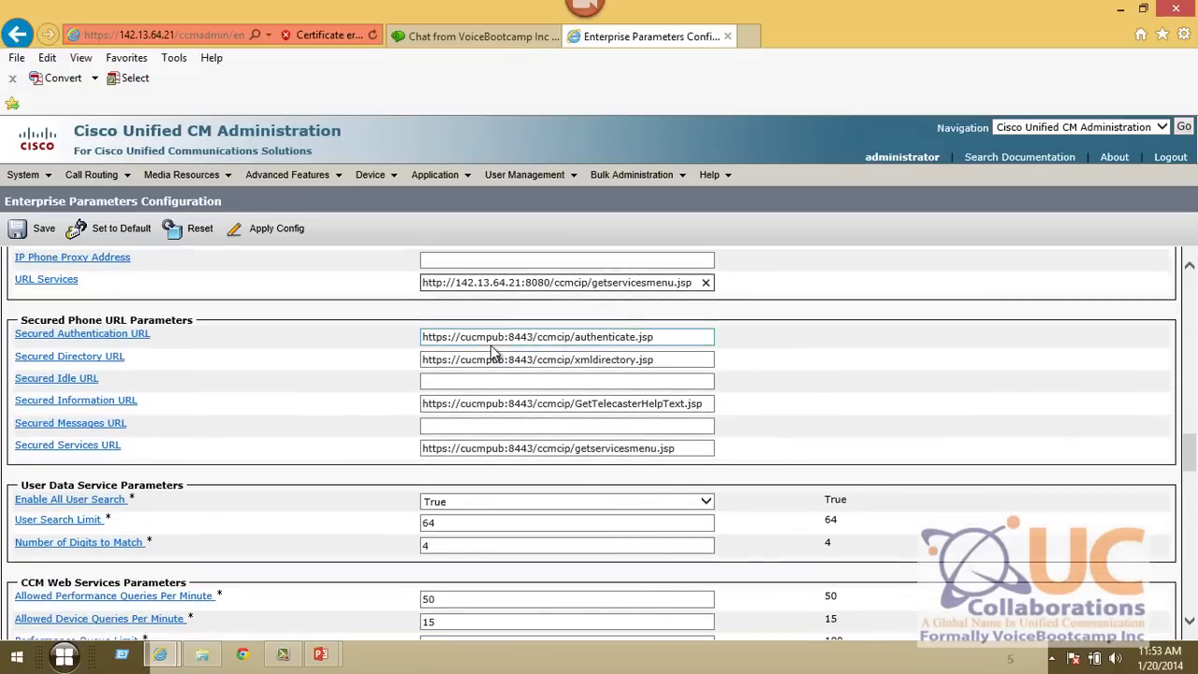
left_click(477, 339)
double_click(478, 338)
key("ctrl+v")
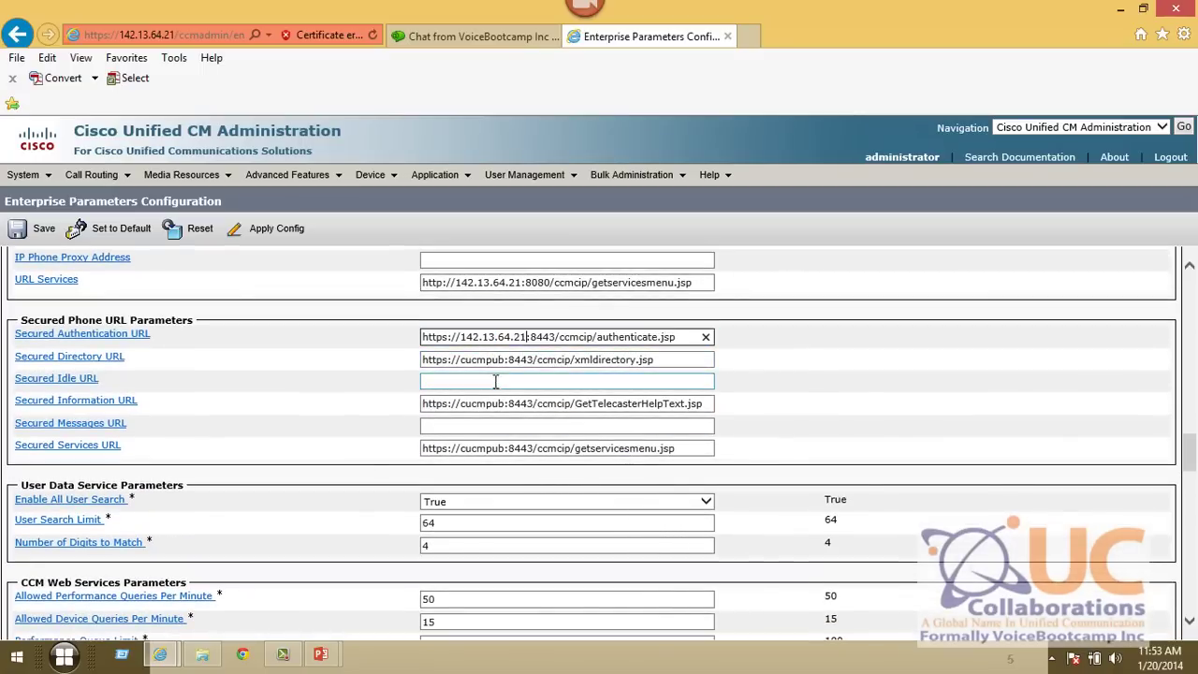
double_click(482, 359)
key("ctrl+v")
left_click(487, 403)
double_click(482, 404)
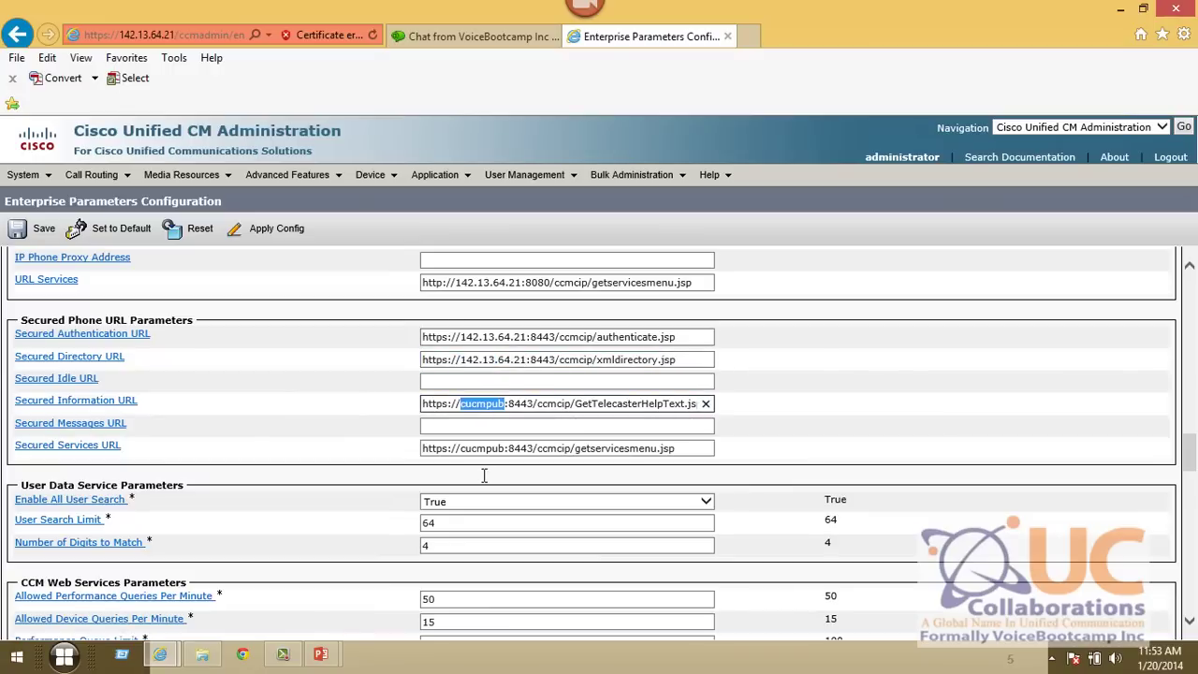
key("ctrl+v")
left_click(477, 448)
double_click(477, 448)
key("ctrl+v")
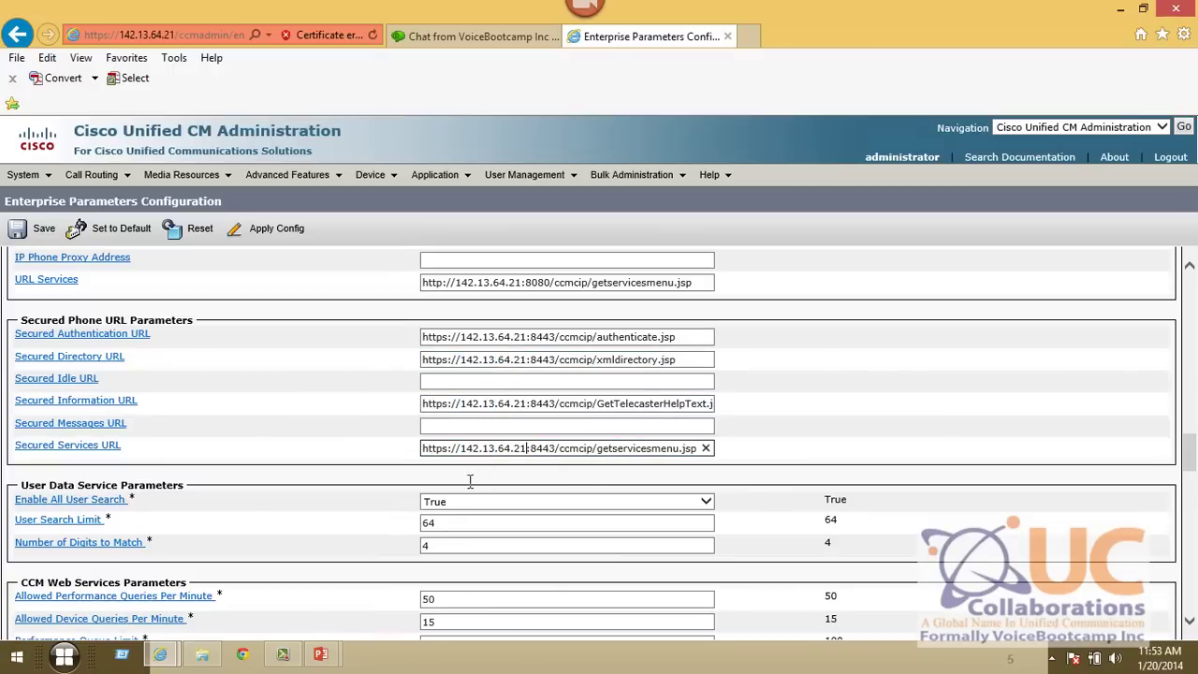
scroll(408, 475, "up", 3)
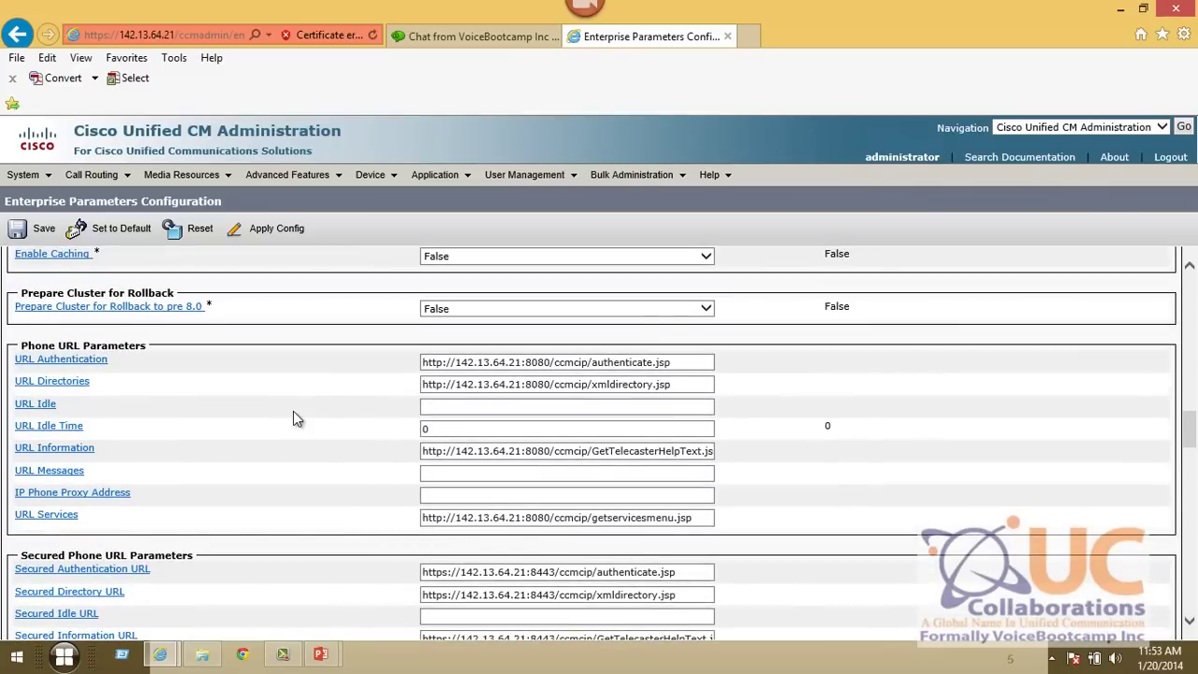
- Save the Enterprise Parameters and scroll through the reloaded parameter list
left_click(37, 229)
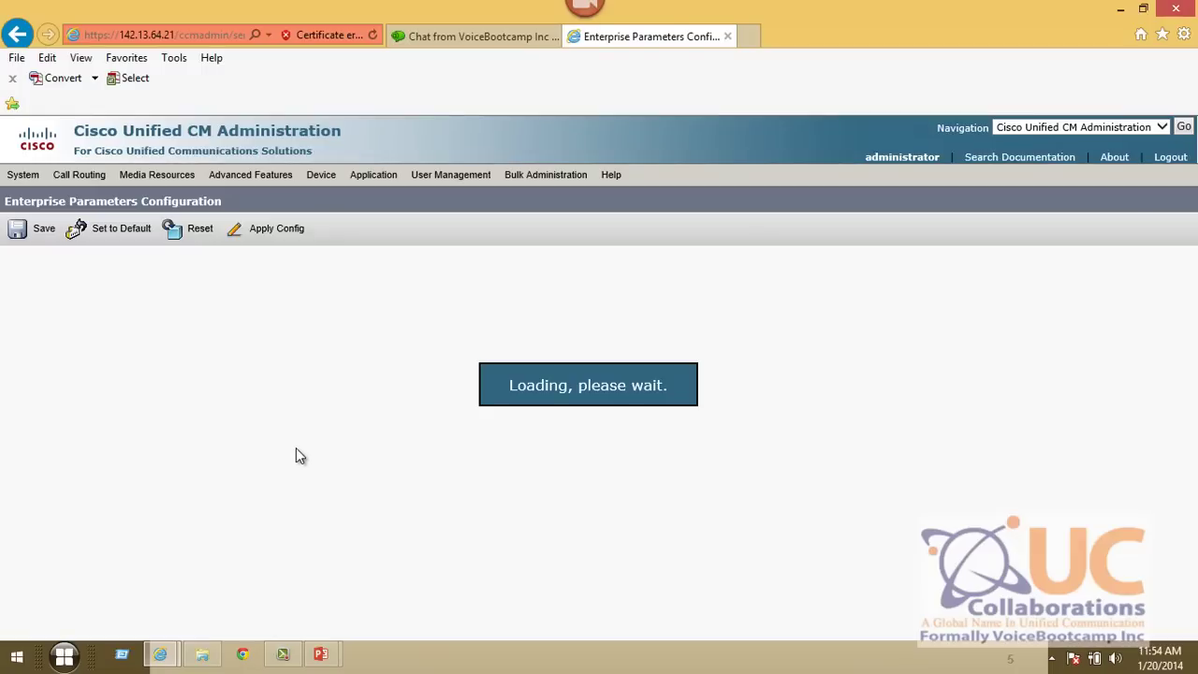
scroll(294, 452, "down", 3)
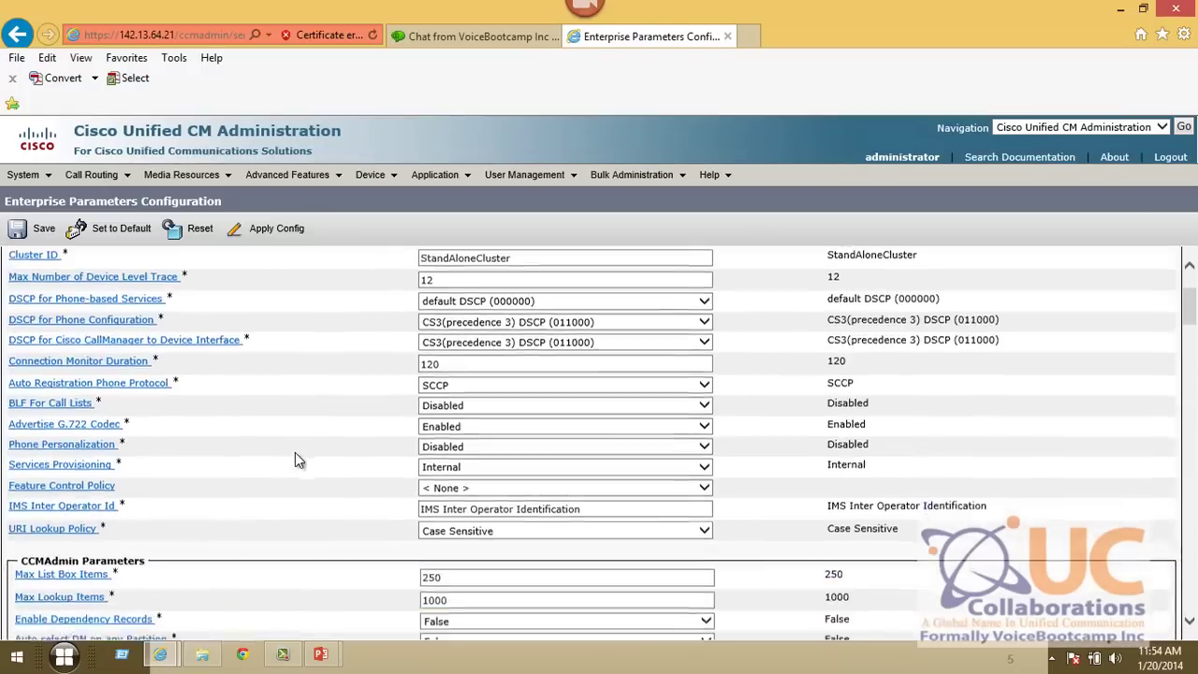
left_click_drag(131, 428, 13, 435)
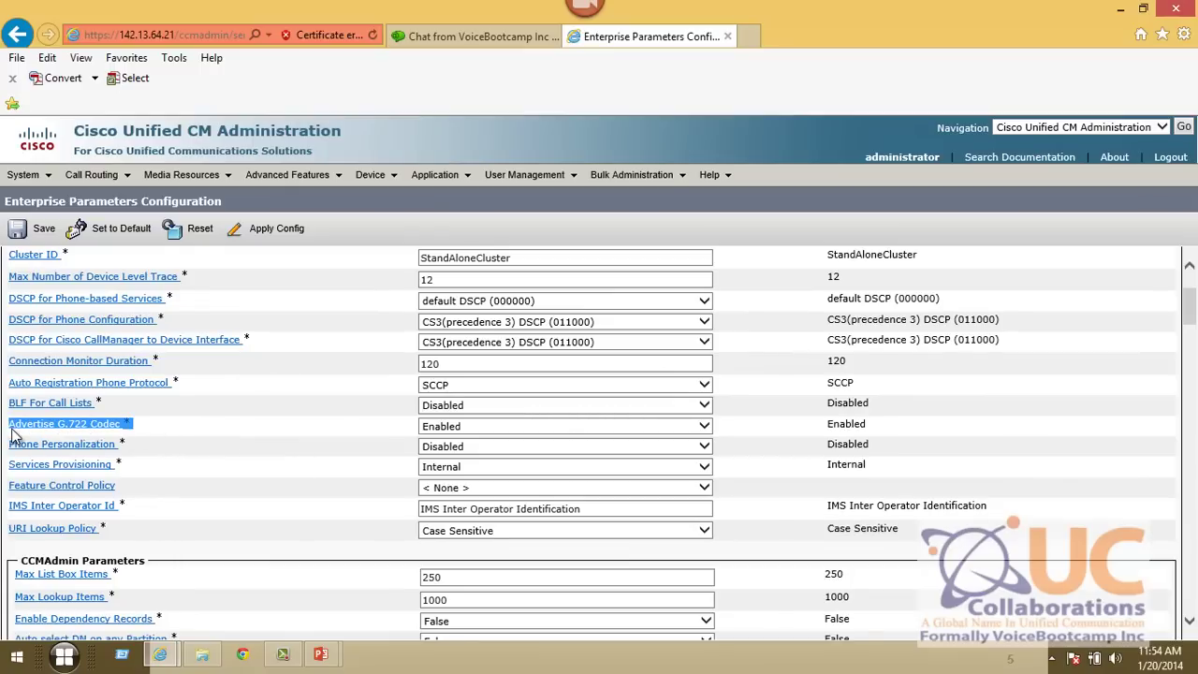
- Set Advertise G.722 Codec to Disabled and accept the phone-restart warning
left_click(423, 426)
left_click(440, 415)
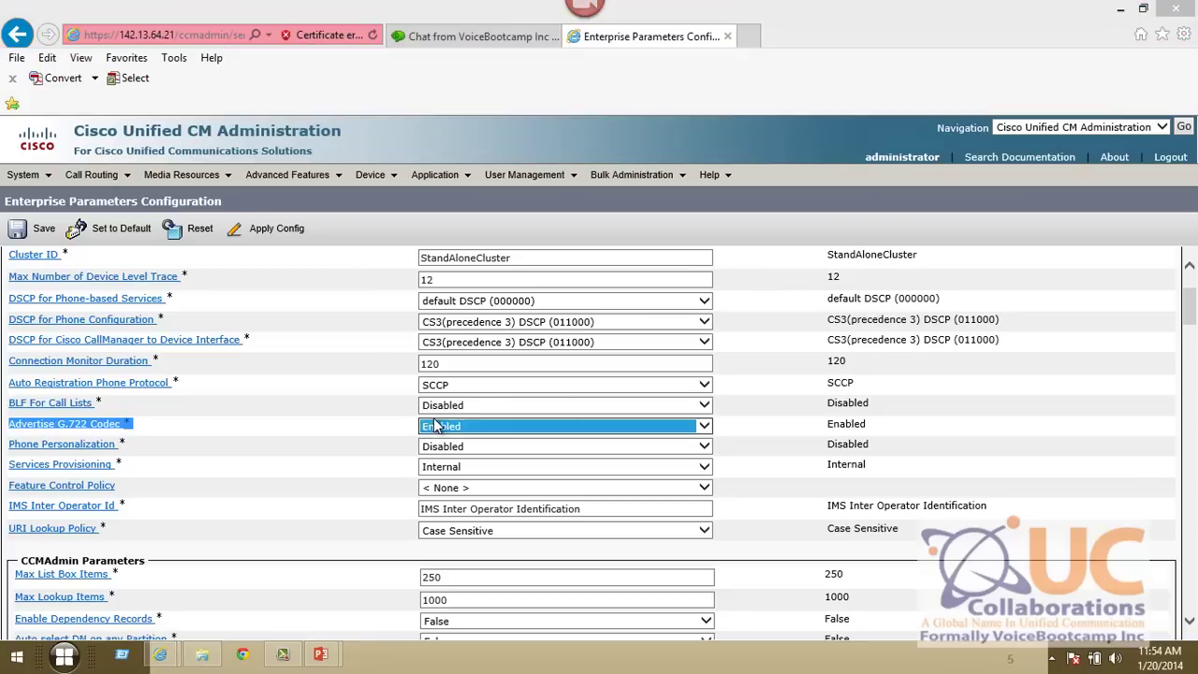
left_click(754, 397)
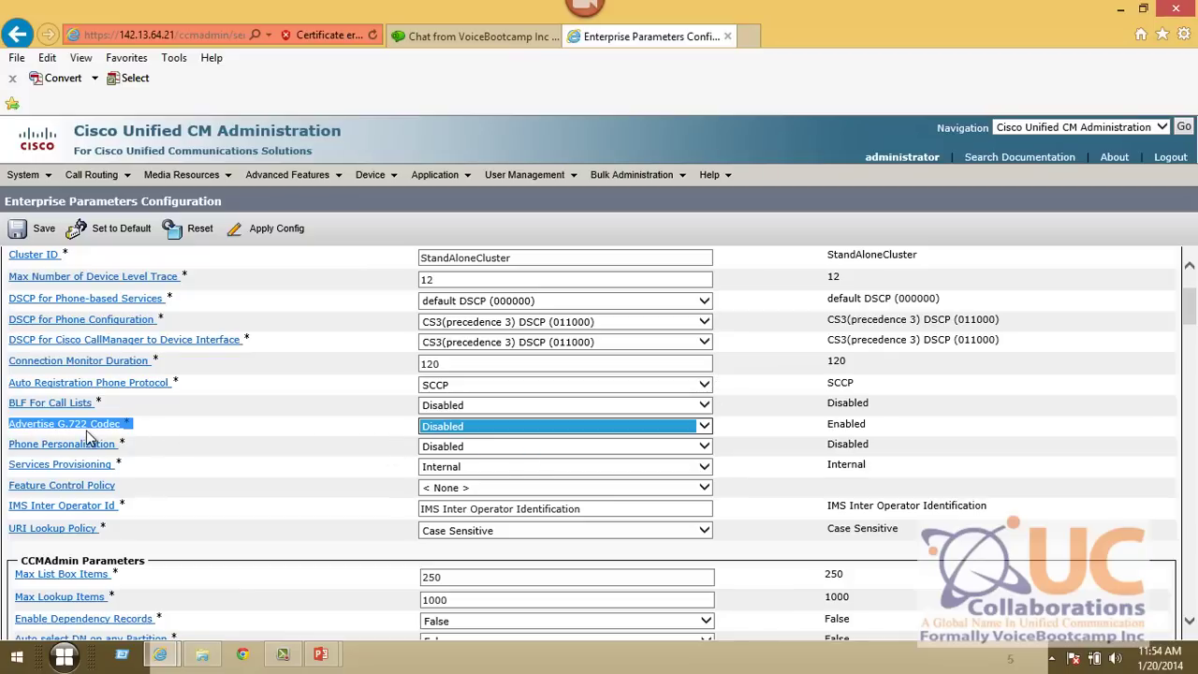
left_click(756, 451)
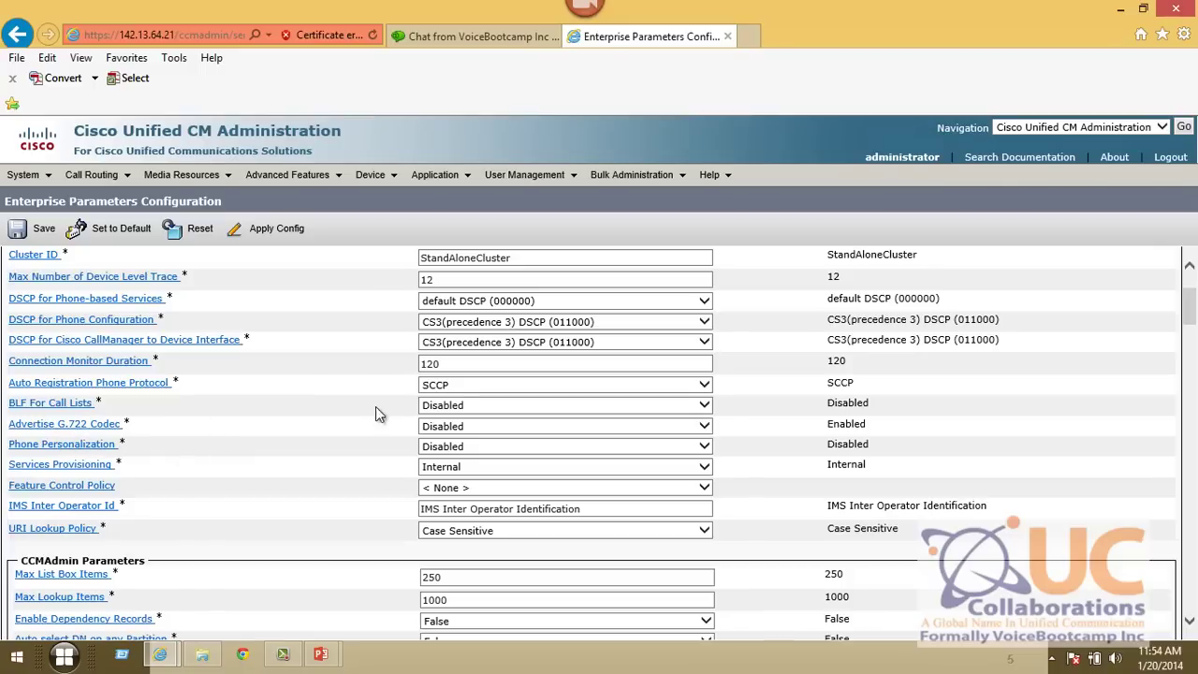
- Set BLF For Call Lists to Enabled and accept the phone-restart alert
left_click(434, 414)
left_click(440, 417)
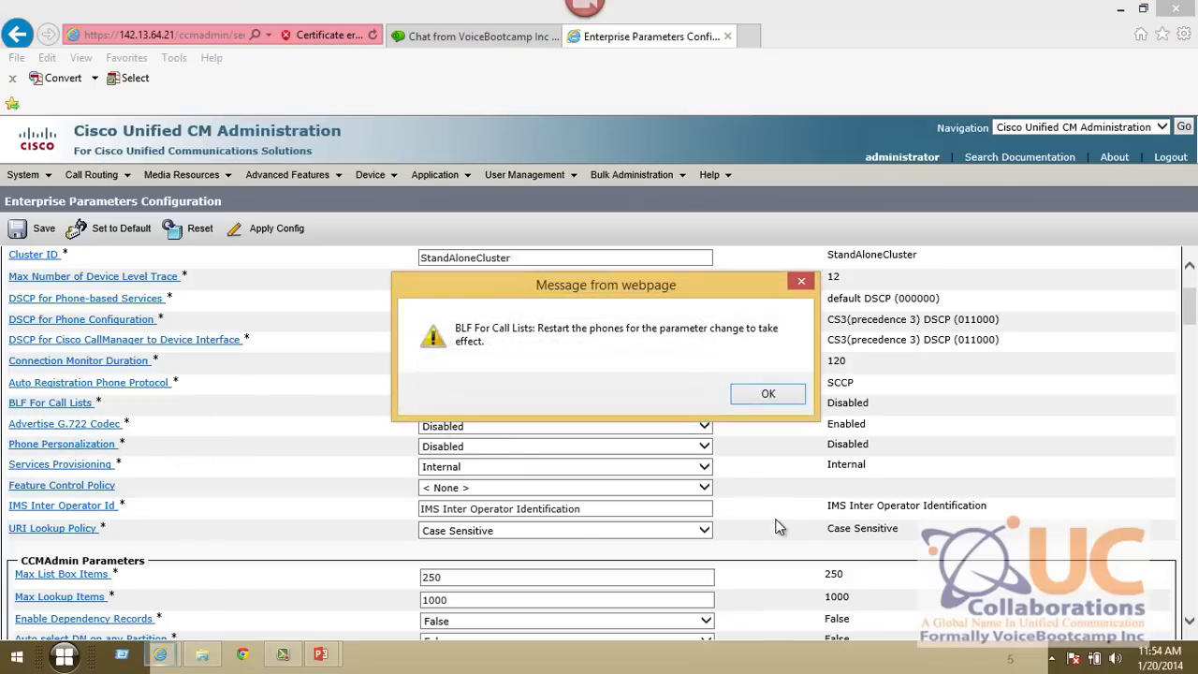
left_click(768, 397)
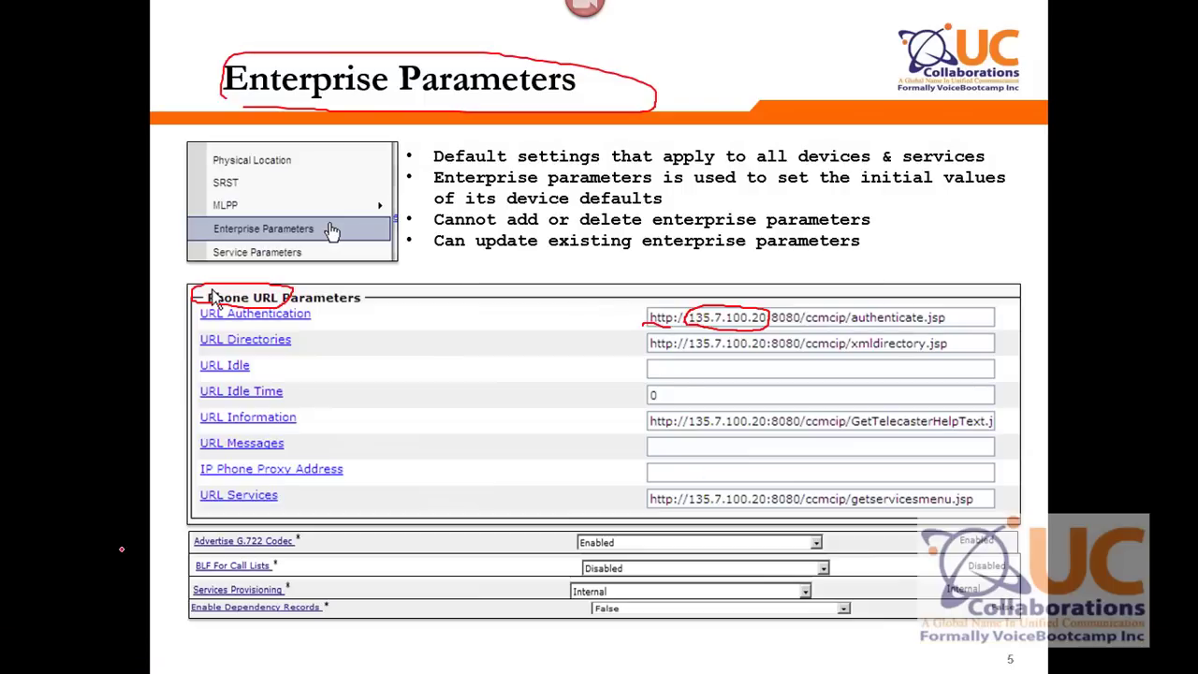
- Ring the four bottom parameter rows in red, then advance to slide 6, Service Parameters
mouse_move(304, 535)
left_mouse_down()
mouse_move(239, 531)
mouse_move(295, 647)
mouse_move(266, 517)
left_mouse_up()
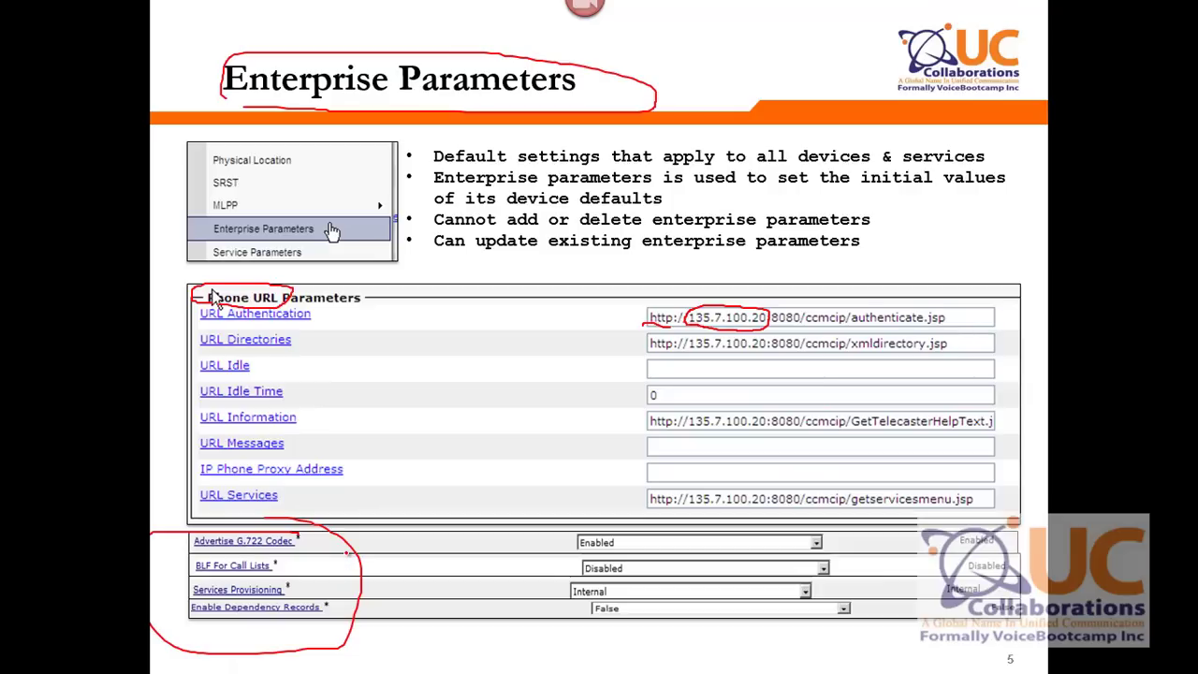
key("Right")
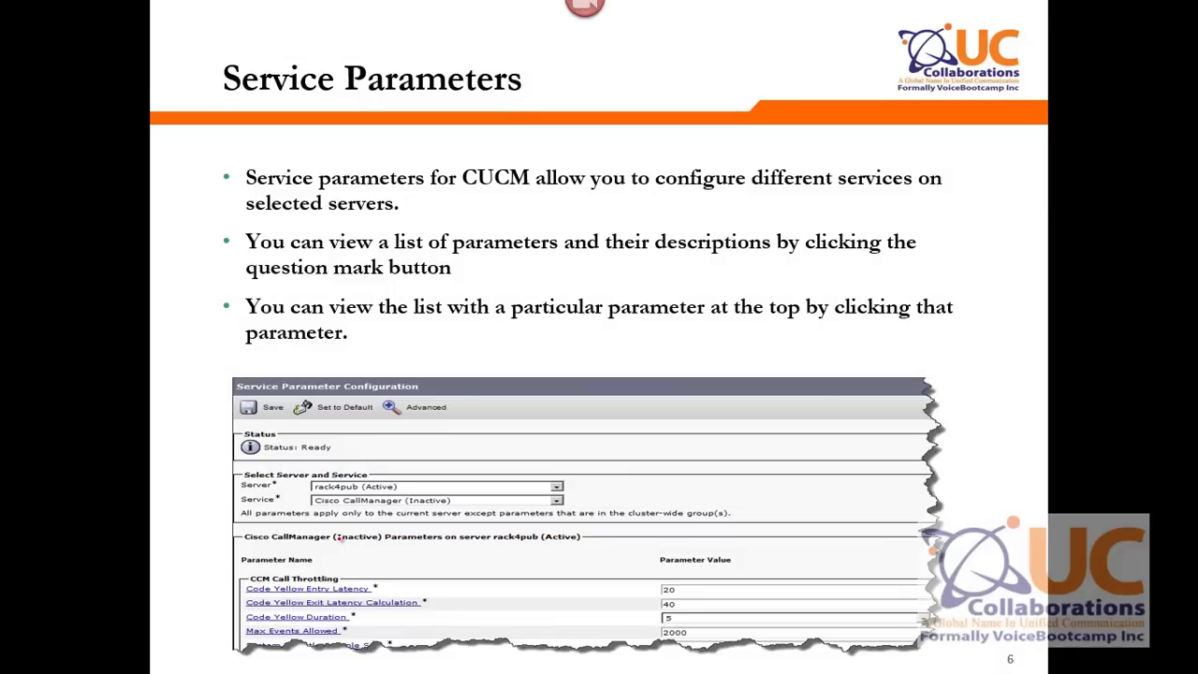
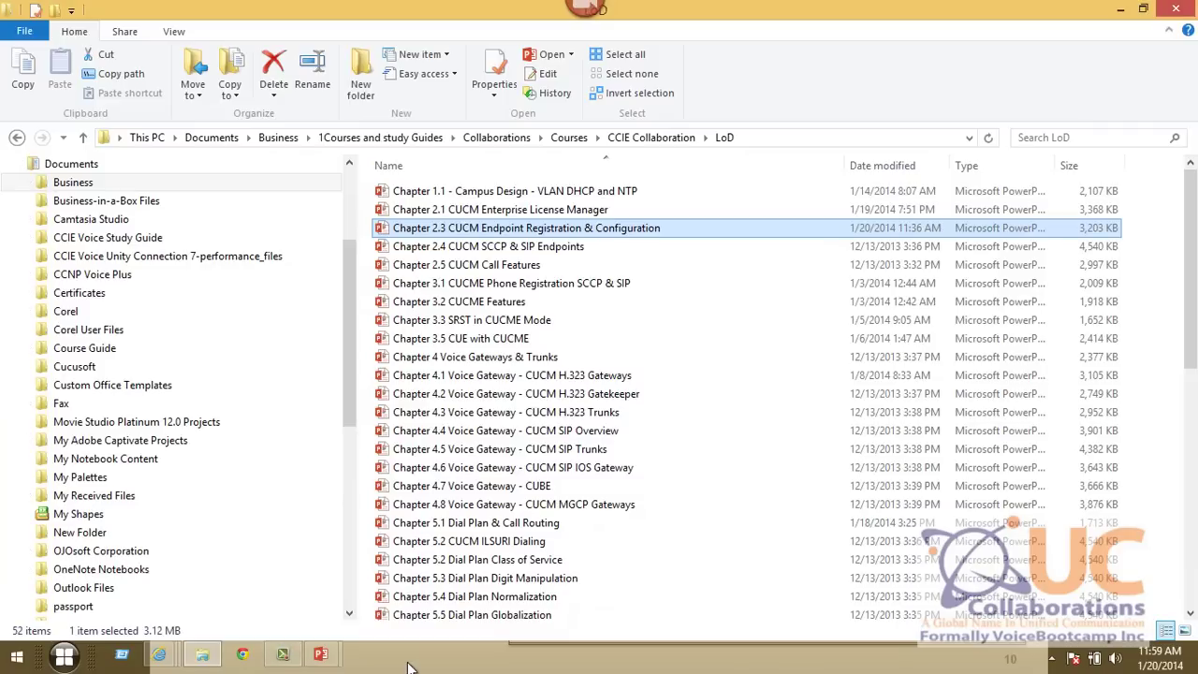
- Return to the browser and open CM_cucmpub from the System > Cisco Unified CM server list
key("alt+Tab")
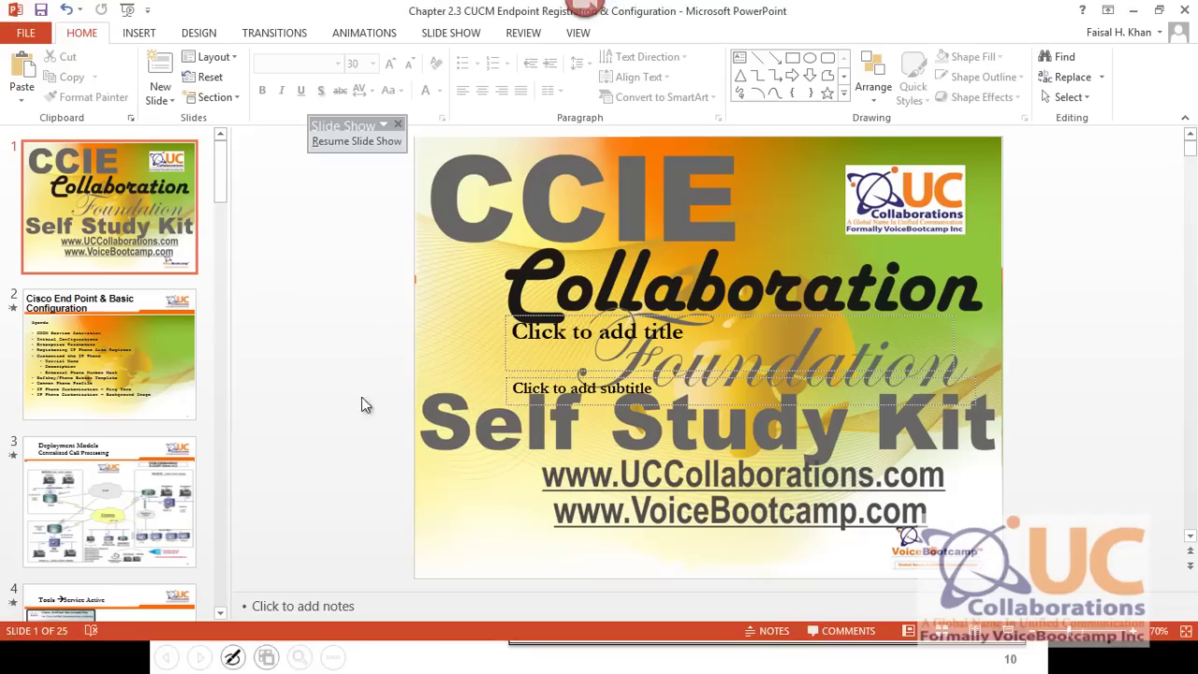
key("alt+Tab")
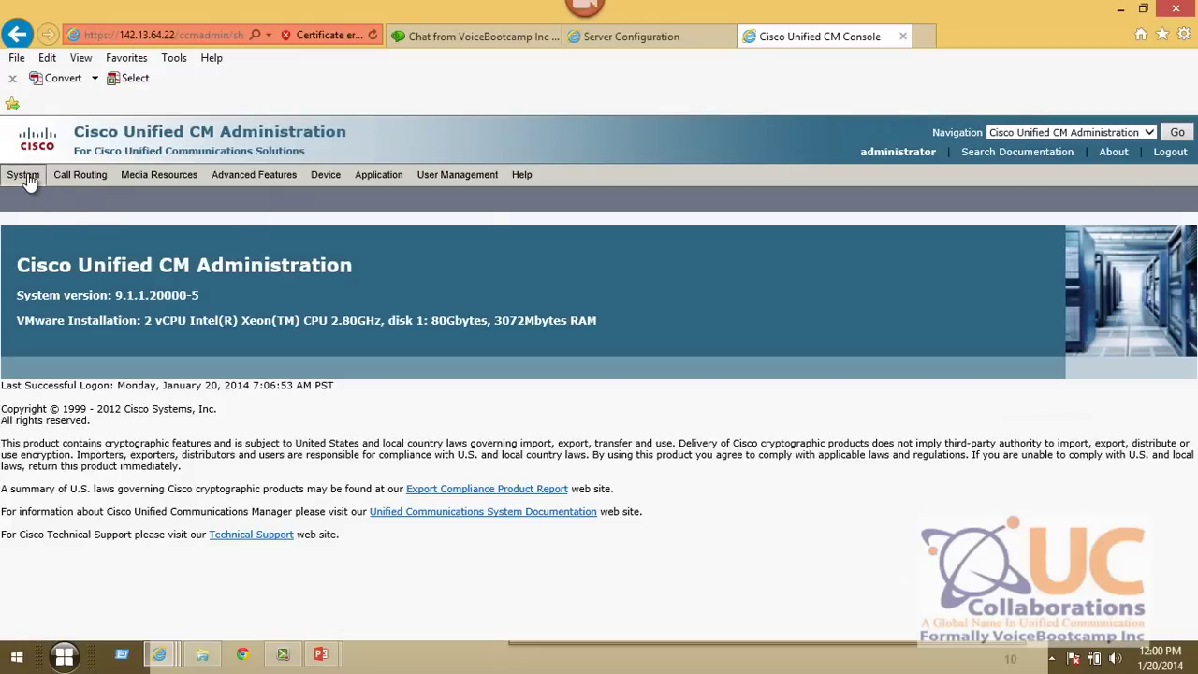
left_click(643, 38)
mouse_move(20, 174)
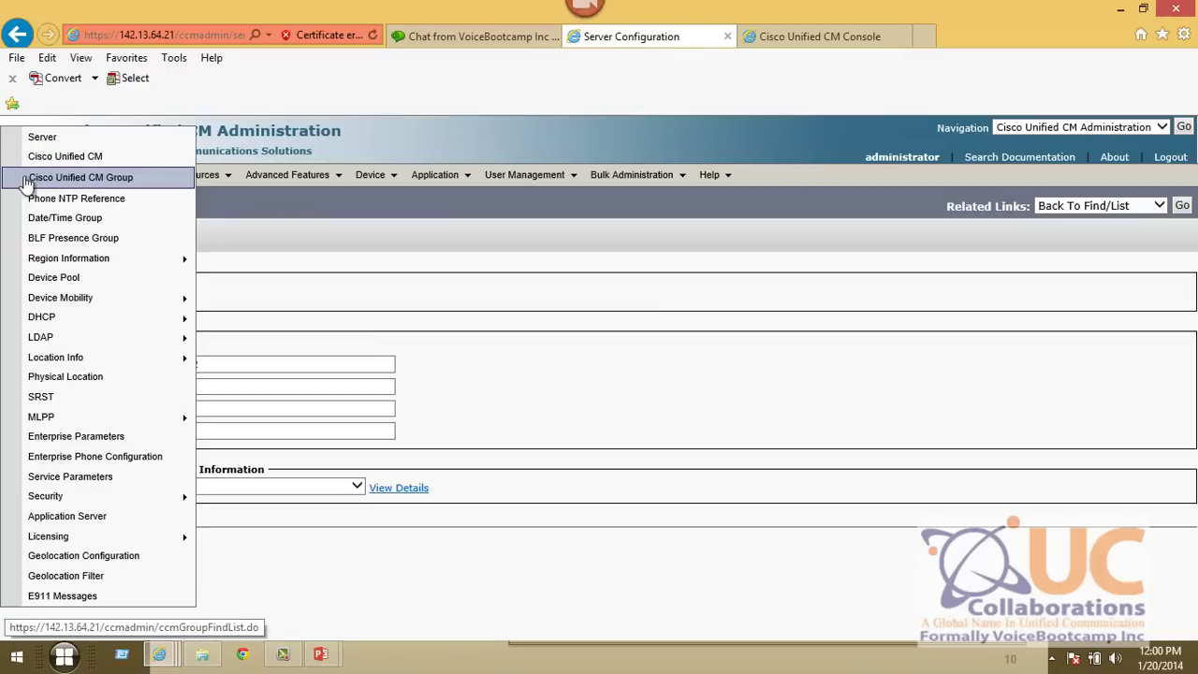
left_click(74, 167)
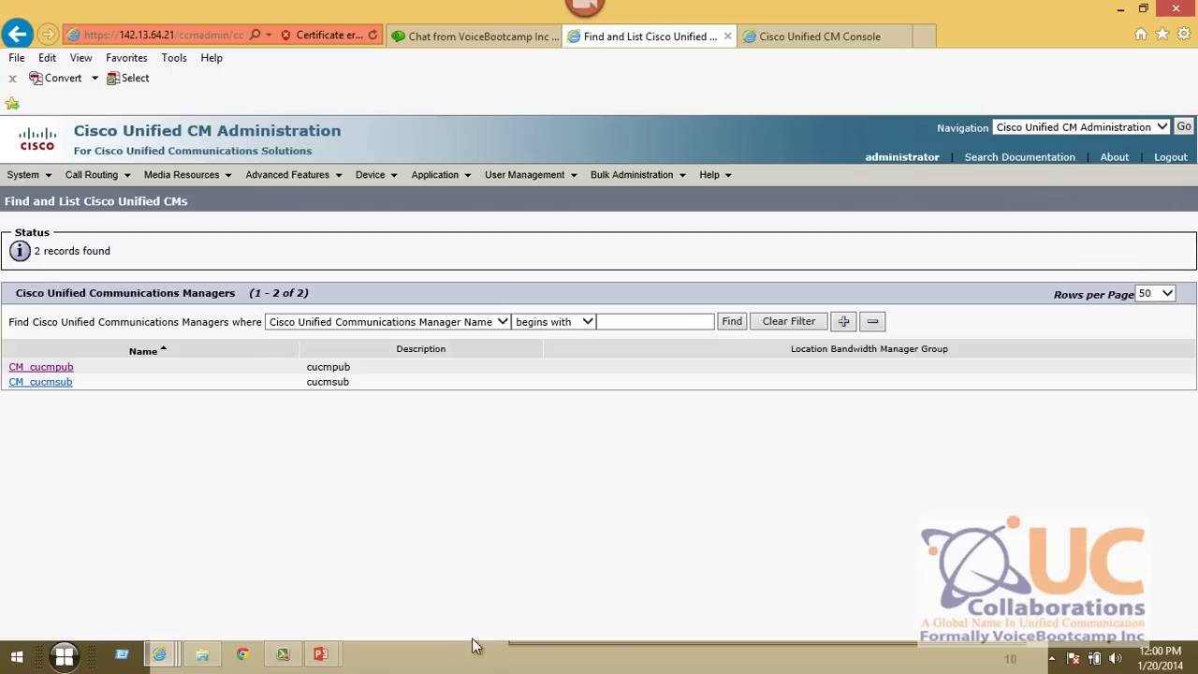
left_click(51, 369)
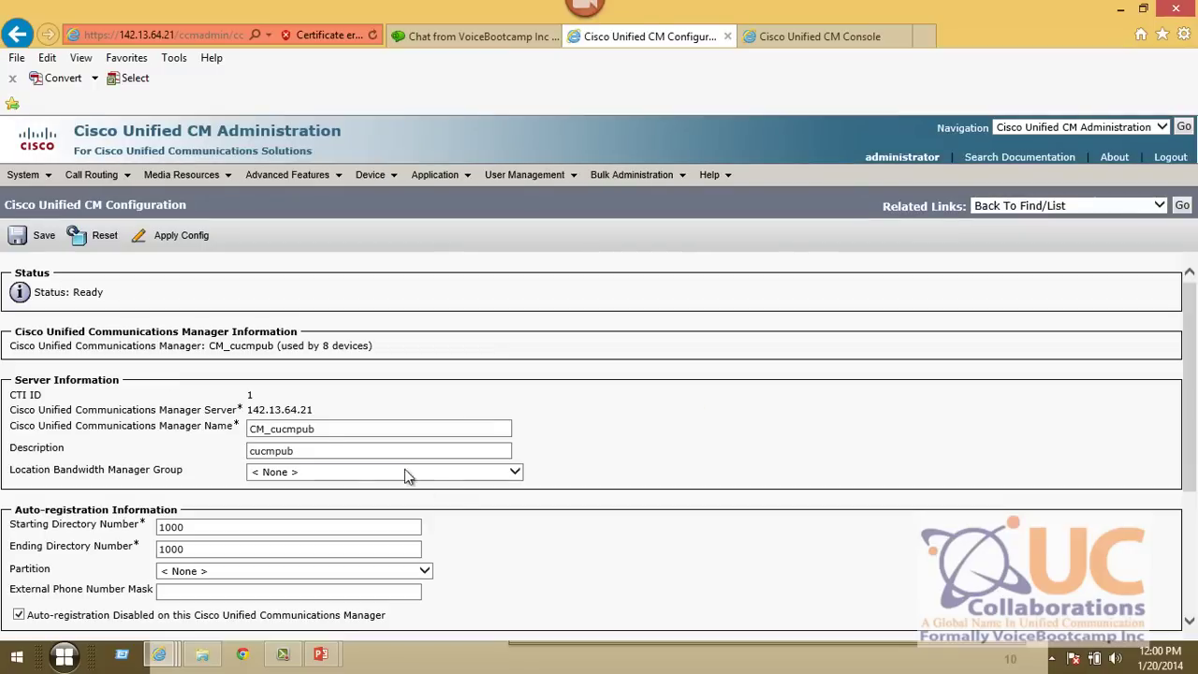
- Rename the CM_cucmpub server to 142.13.64.21
left_click_drag(316, 430, 48, 437)
type("14")
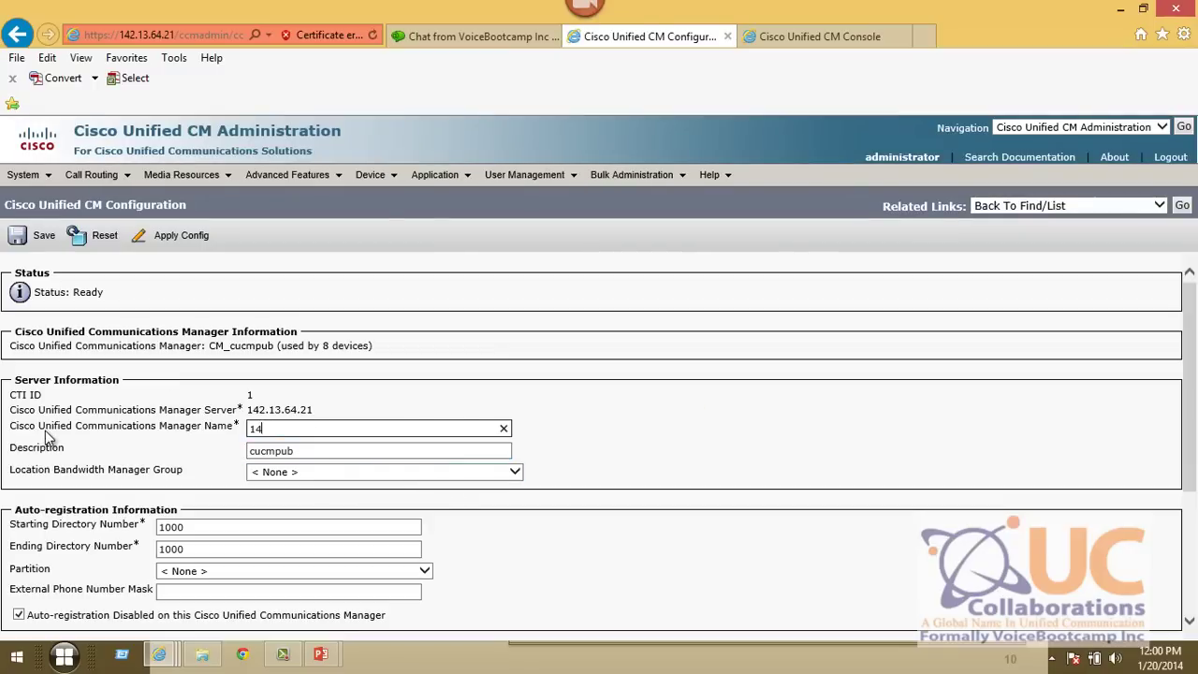
type("2.13.64.21")
- Set auto-registration to 1000–1050 with mask +14082032XXX, save, and return to the server list
double_click(217, 548)
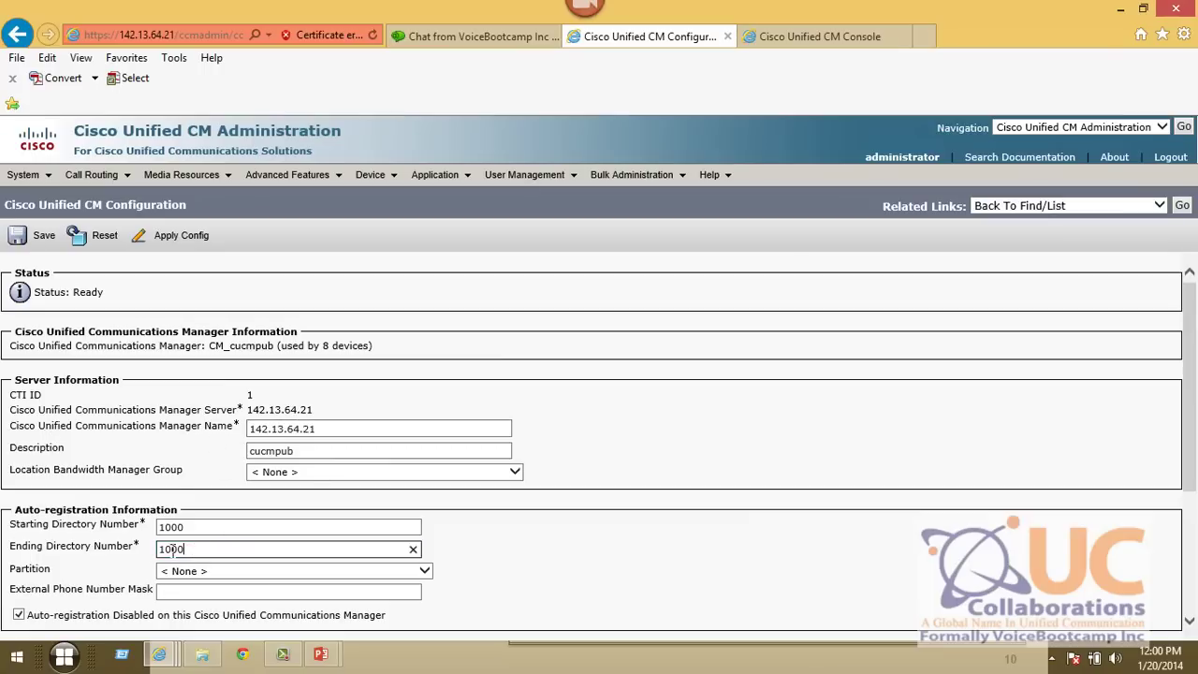
type("1050")
key("Tab")
left_click_drag(185, 528, 156, 527)
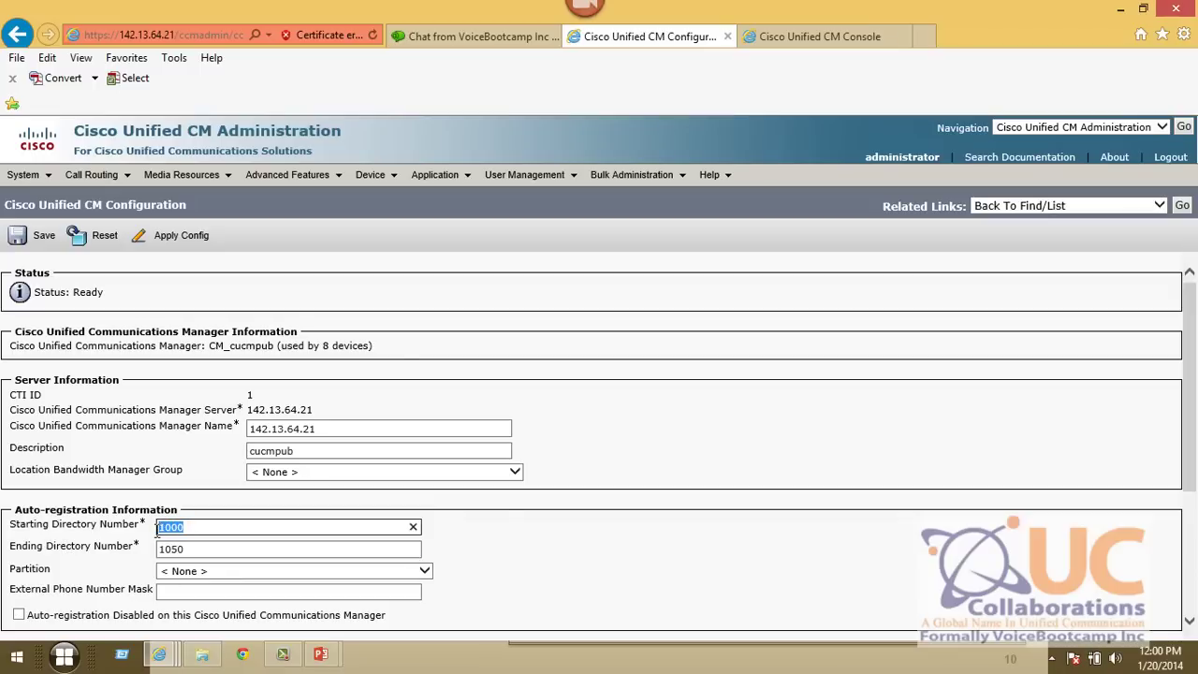
left_click(192, 594)
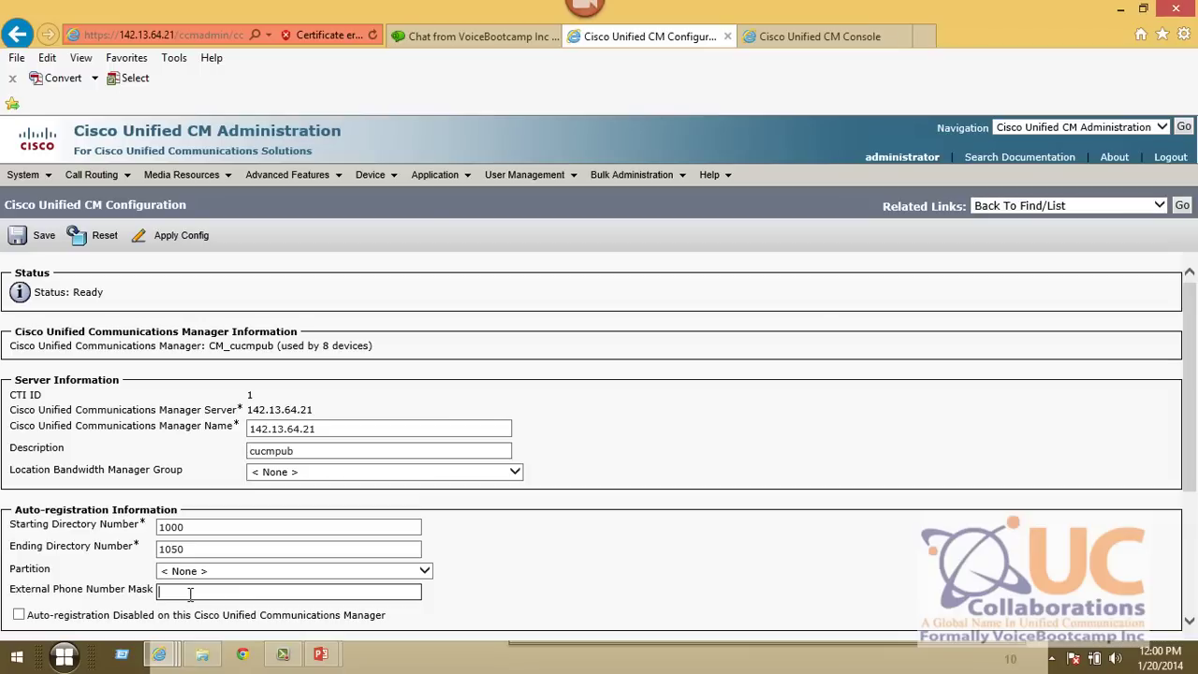
type("+")
key("BackSpace")
type("+14082032XXX")
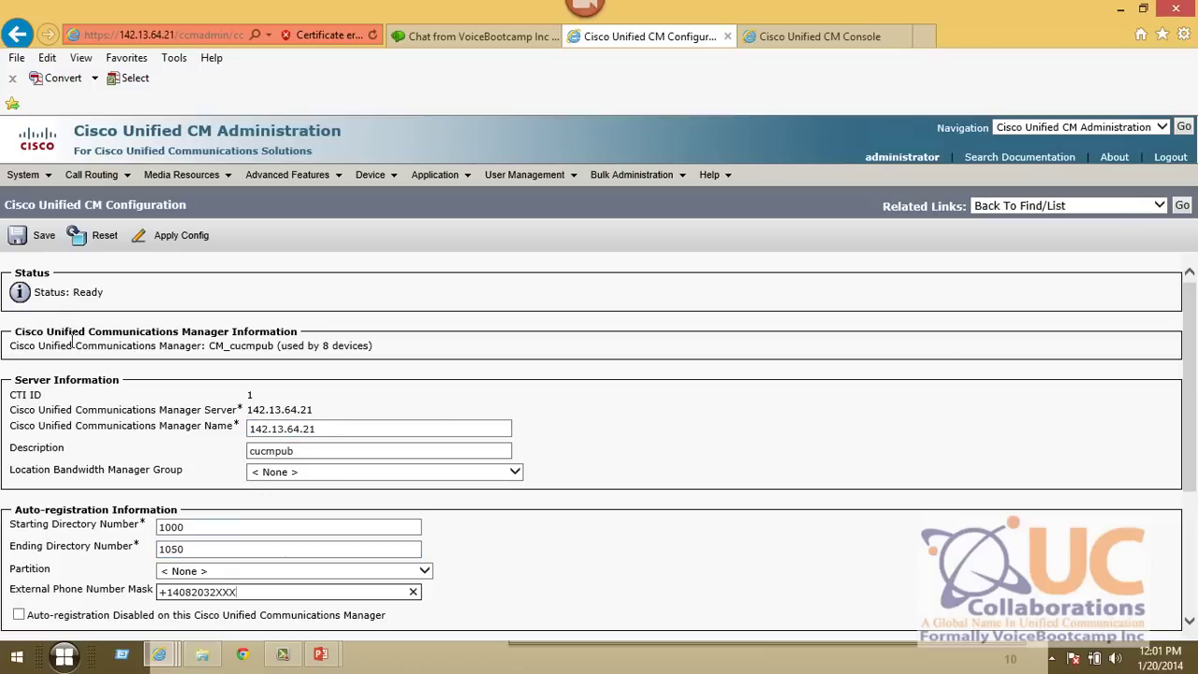
left_click(20, 237)
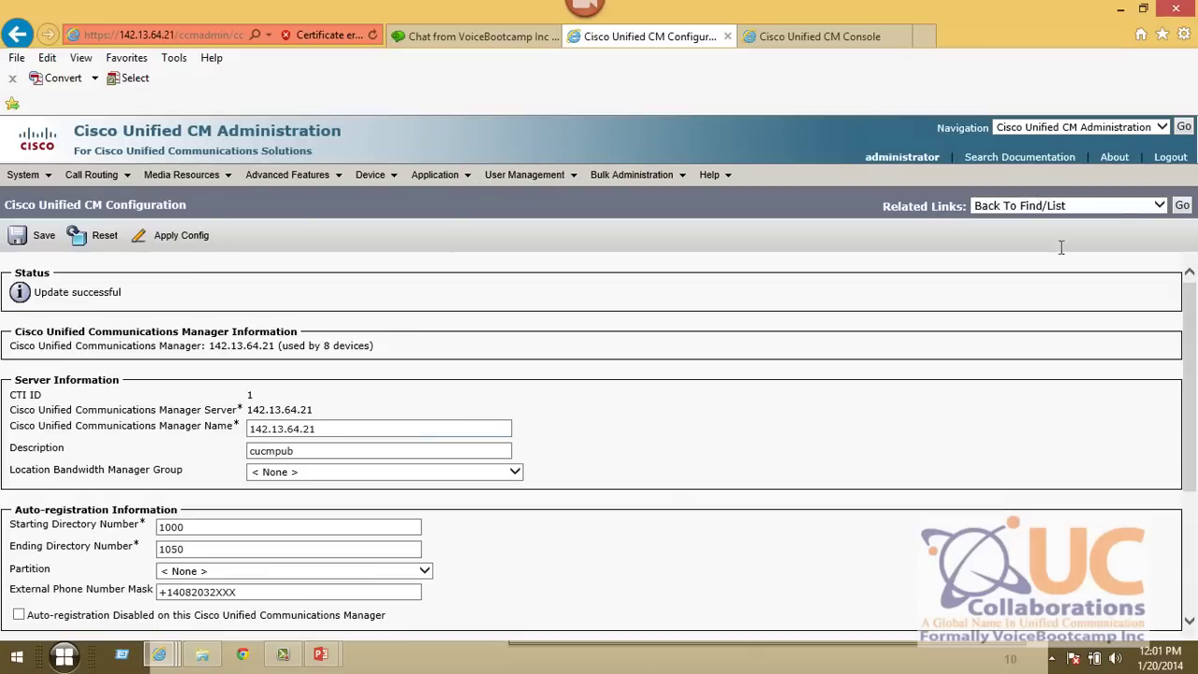
left_click(1182, 206)
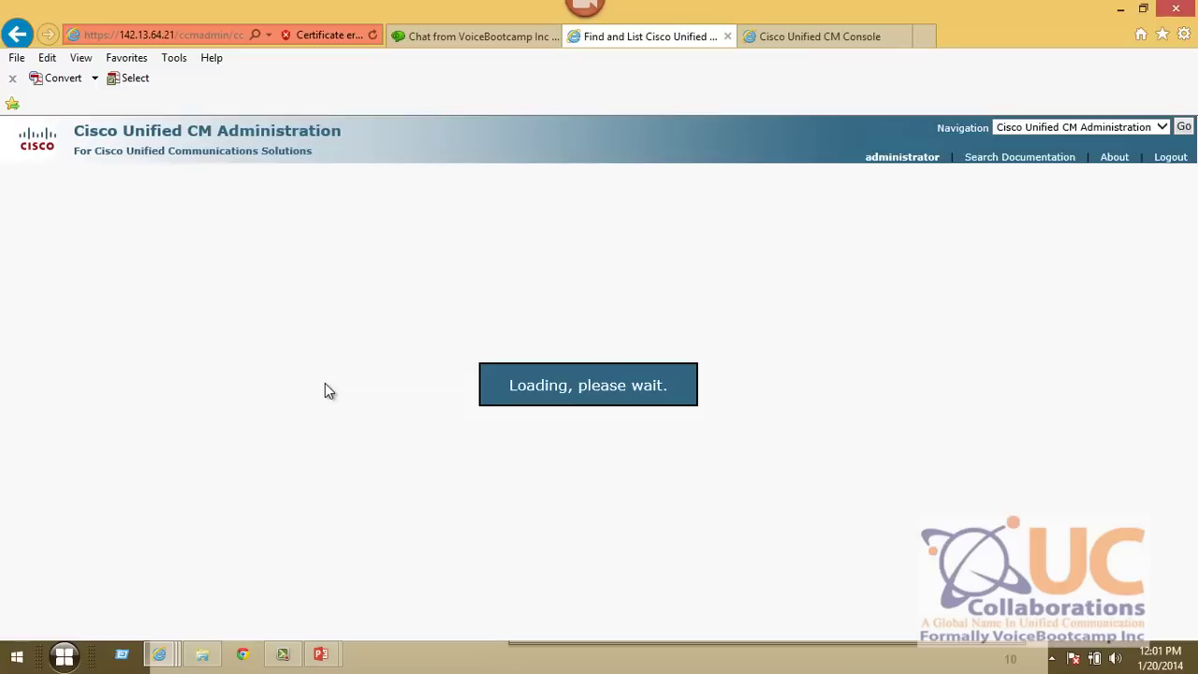
- Open CM_cucmsub and rename it to 142.13.64.22
left_click(51, 387)
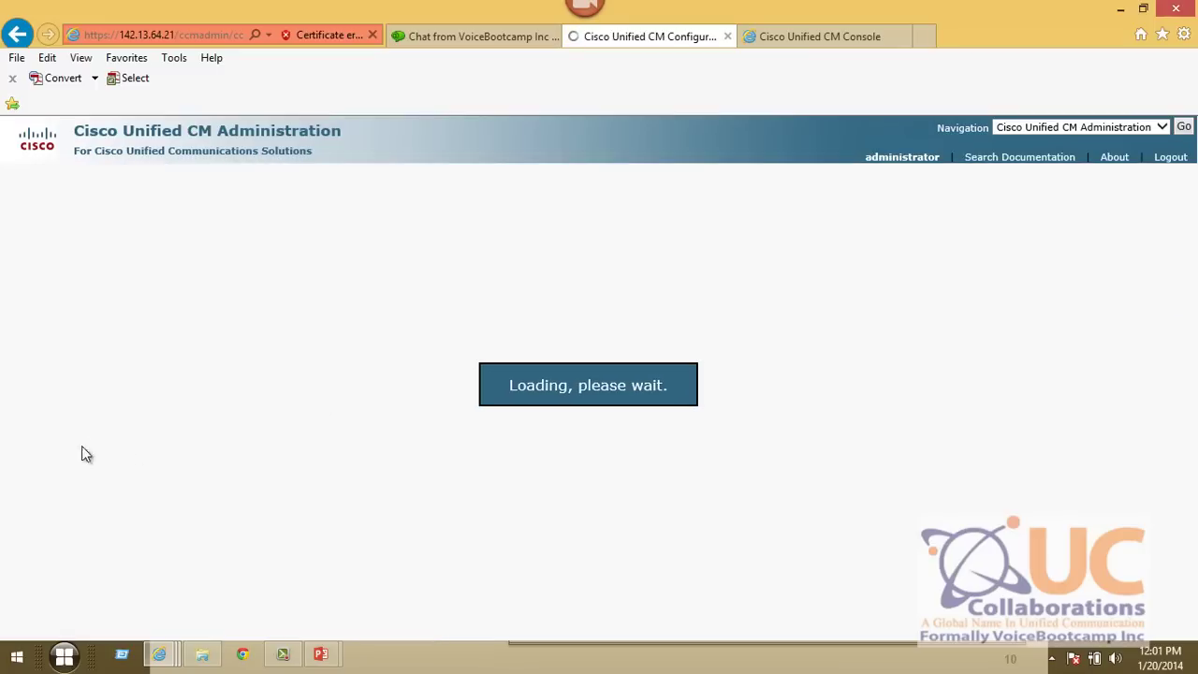
left_click_drag(316, 427, 5, 395)
type("1")
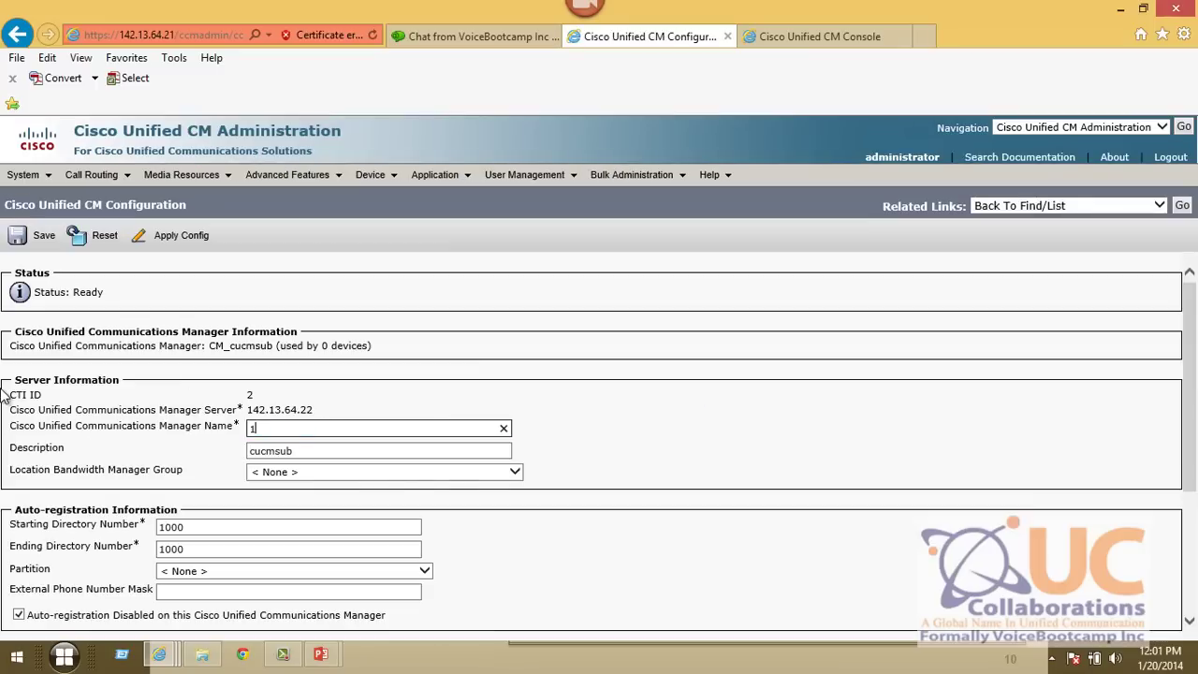
type("42.13.64.22")
key("Tab")
key("Tab")
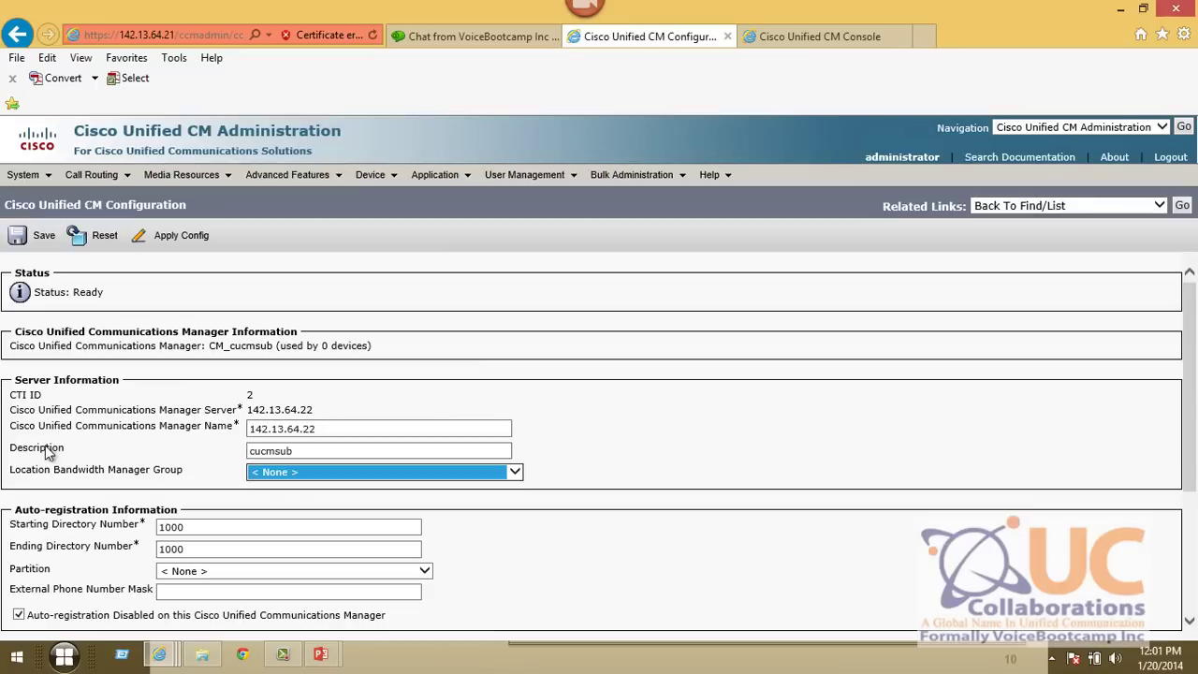
left_click(298, 473)
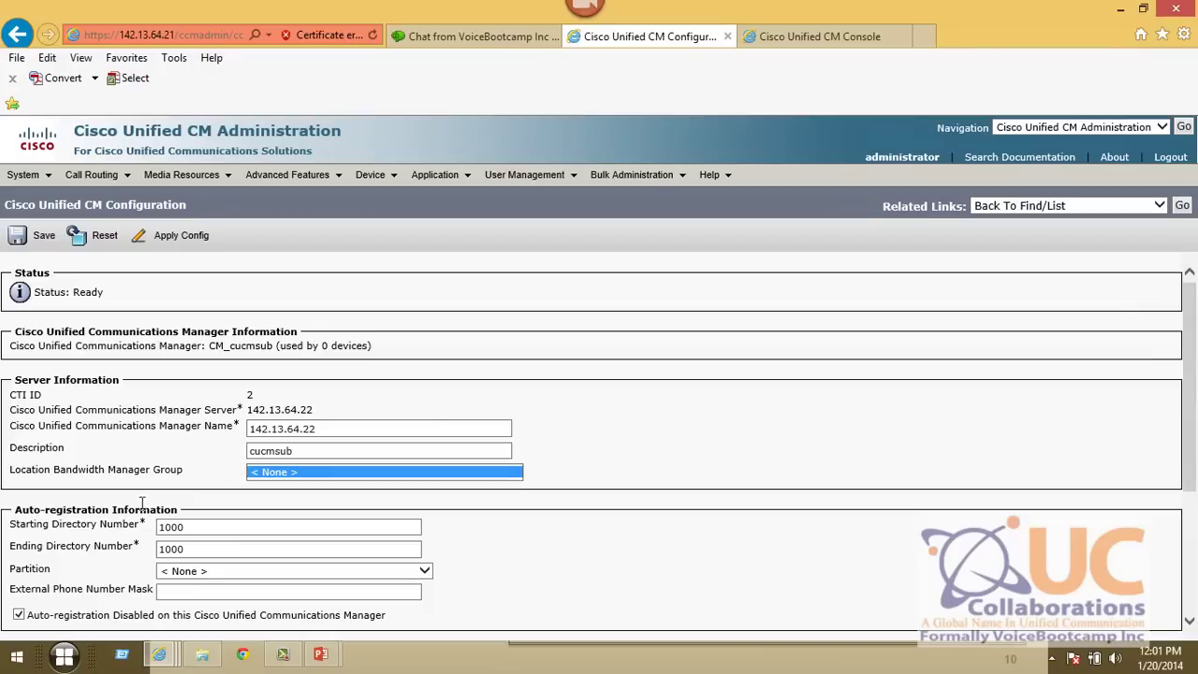
- Set its auto-registration directory numbers to 1050–1100 with external mask +14082032XXX
double_click(191, 550)
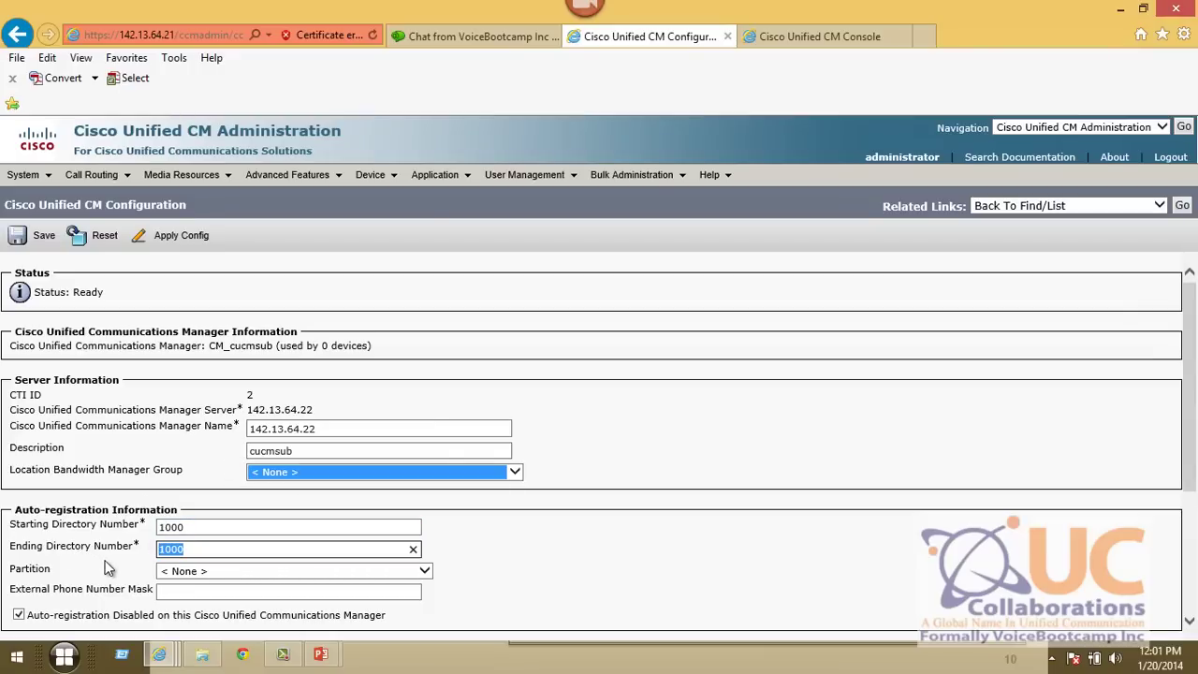
type("1050")
key("Tab")
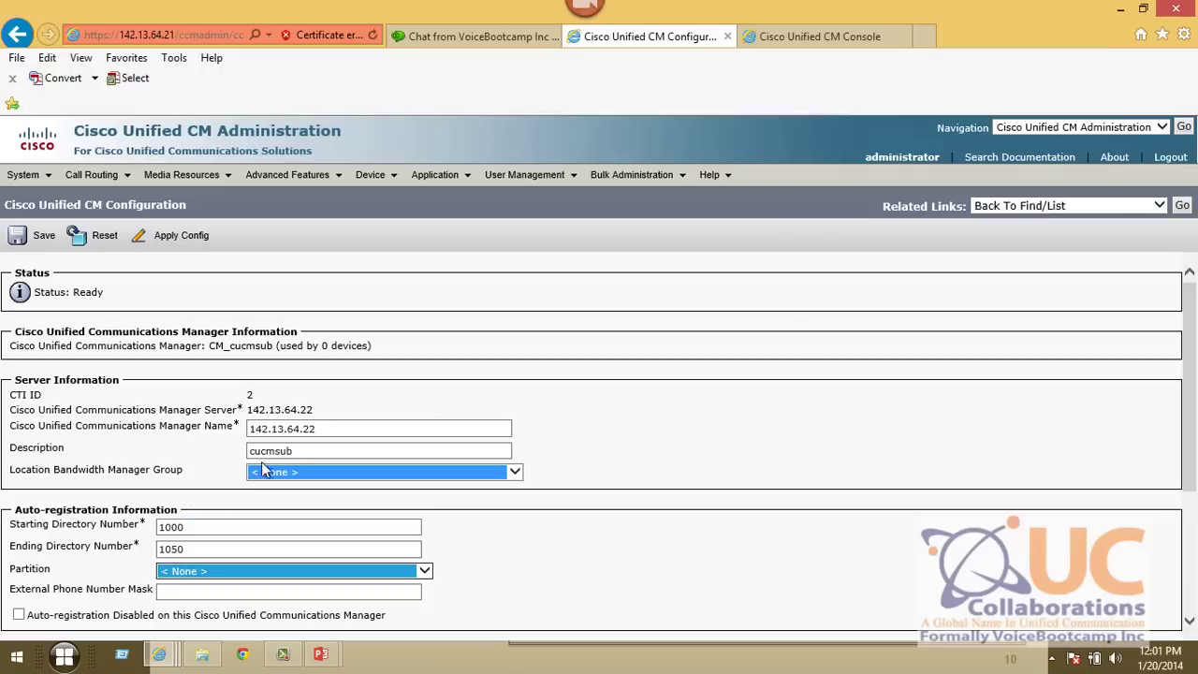
left_click(192, 529)
double_click(174, 530)
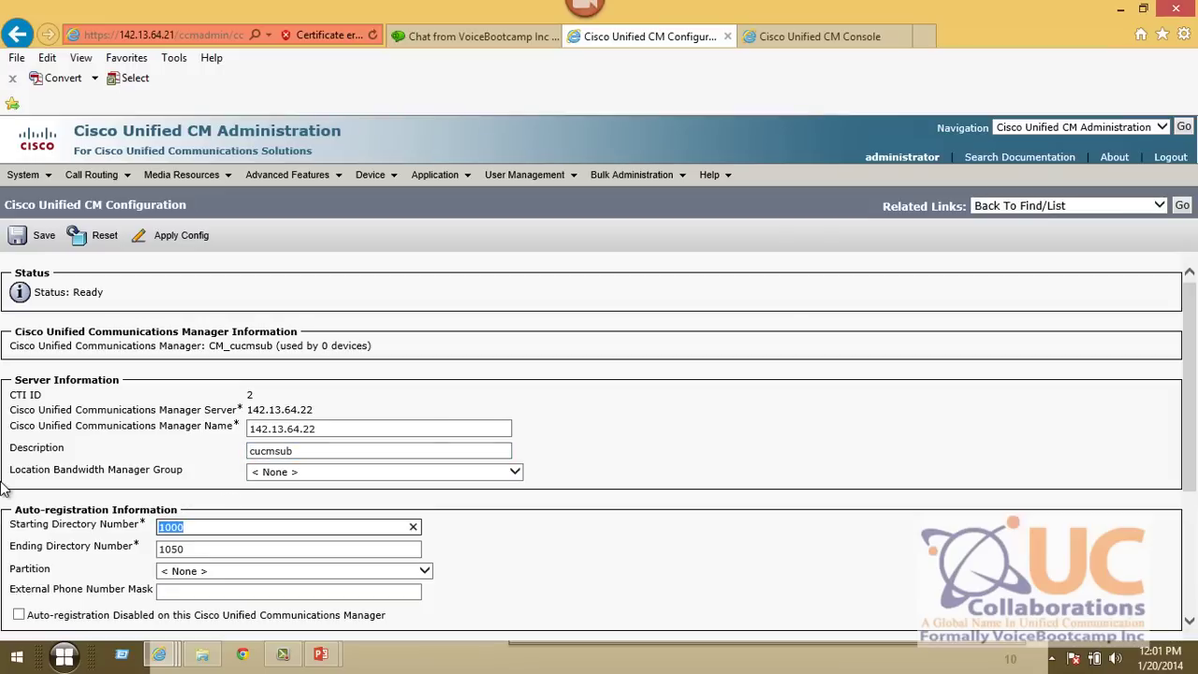
type("1050")
key("Tab")
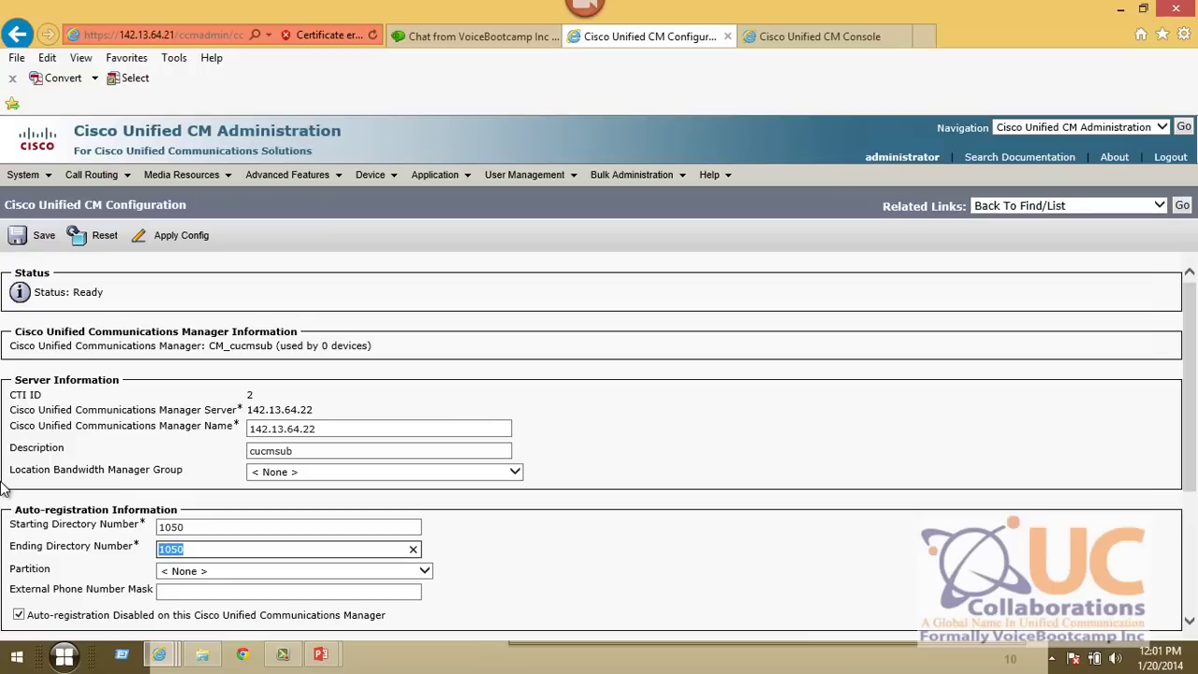
type("10")
key("BackSpace")
type("100")
key("Tab")
left_click(183, 589)
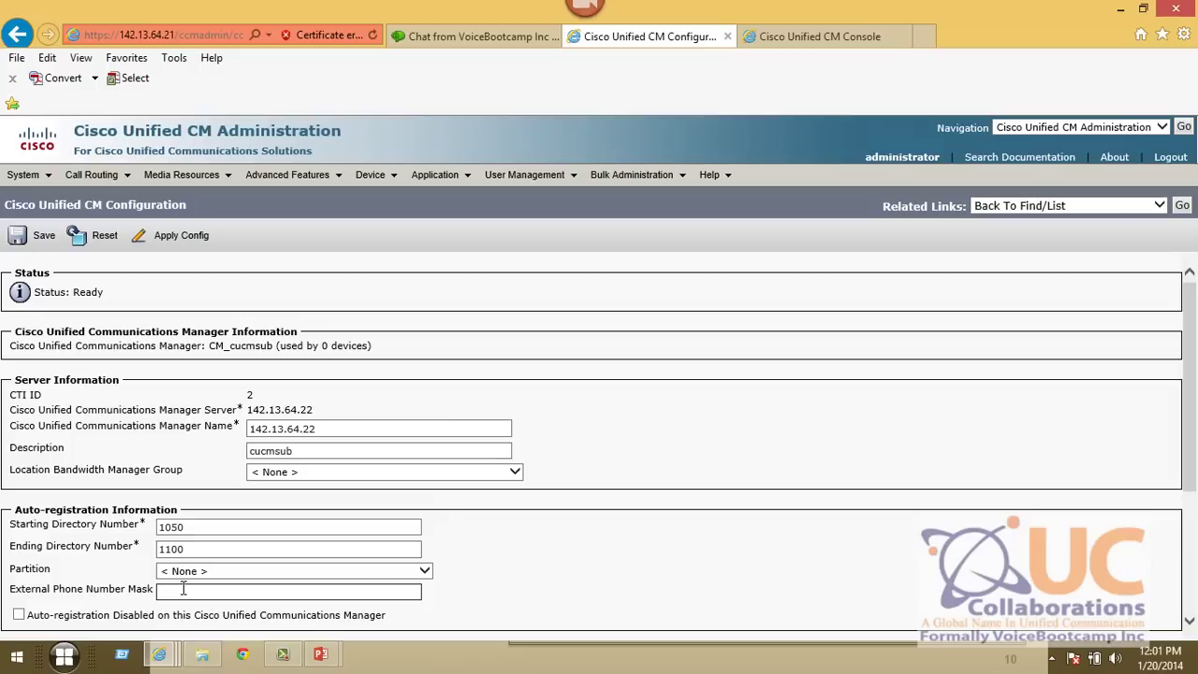
type("+14082032XXX")
- Save the 142.13.64.22 server settings and return to the Unified CM server list
left_click(17, 235)
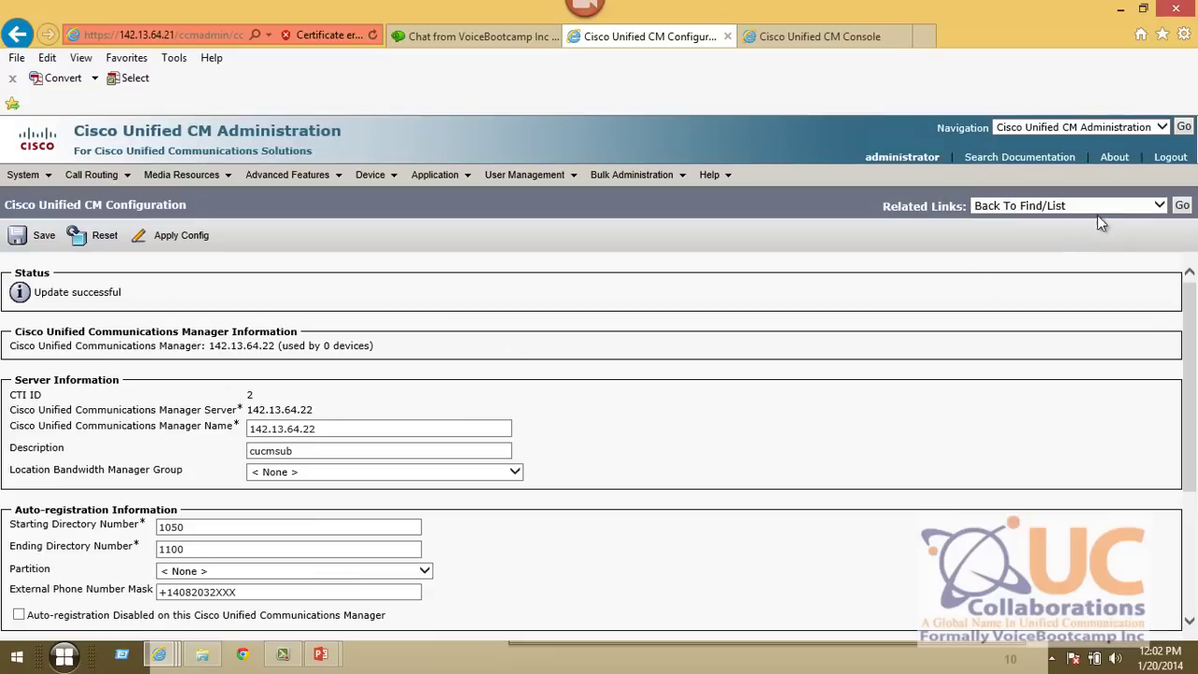
left_click(1181, 207)
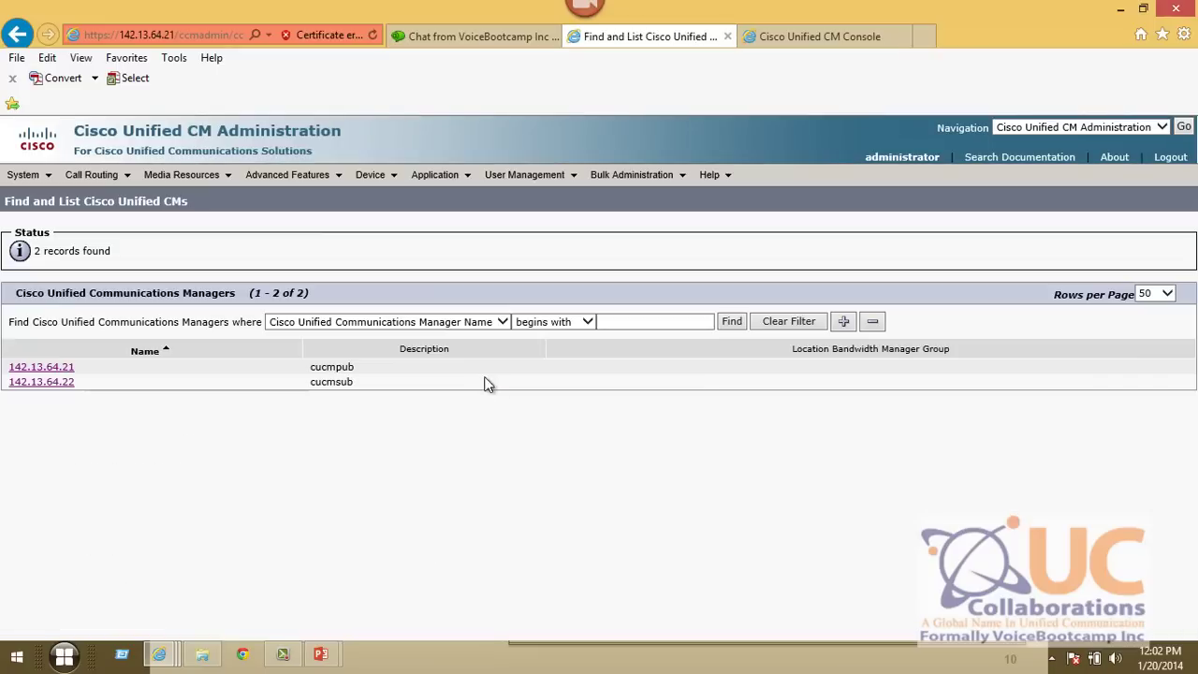
left_click(44, 383)
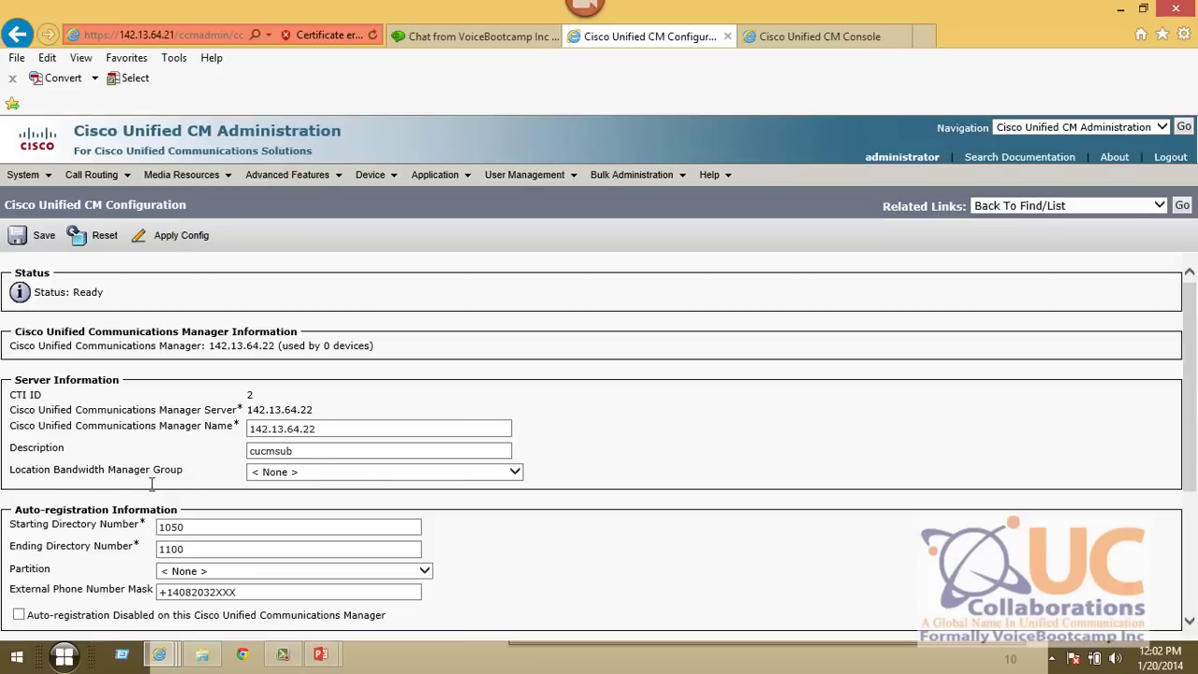
left_click(1181, 207)
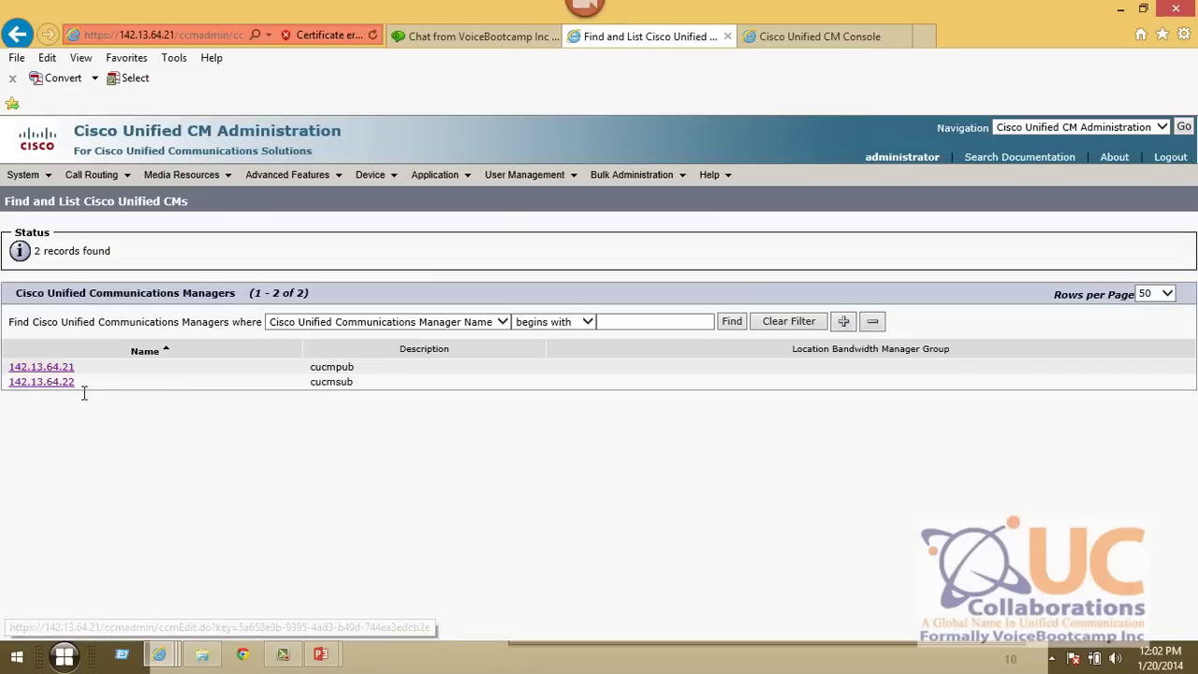
- Find the Cisco Unified CM Groups and open the Default group
mouse_move(32, 178)
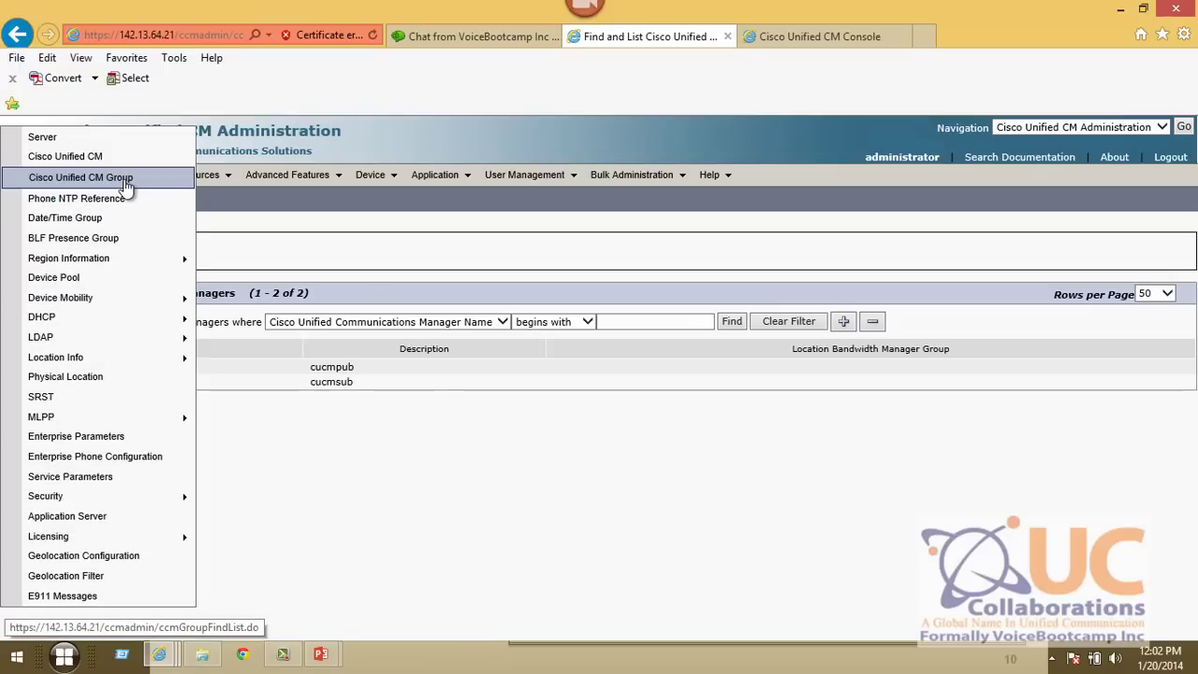
left_click(81, 177)
left_click(535, 292)
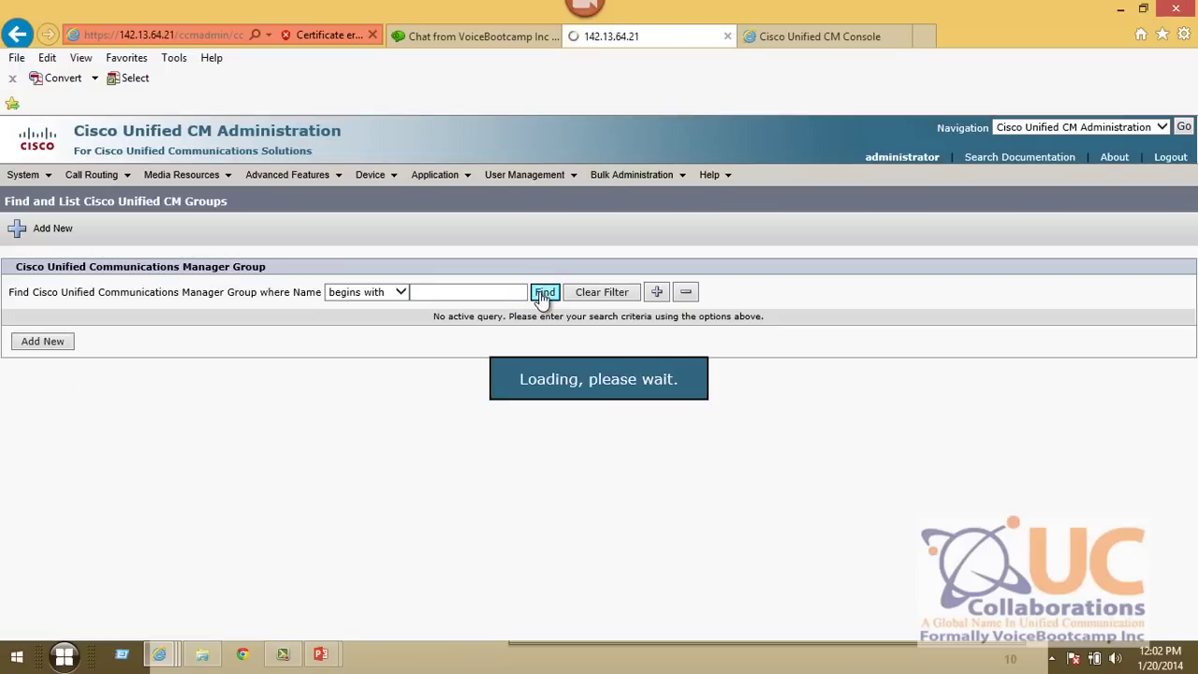
left_click(150, 404)
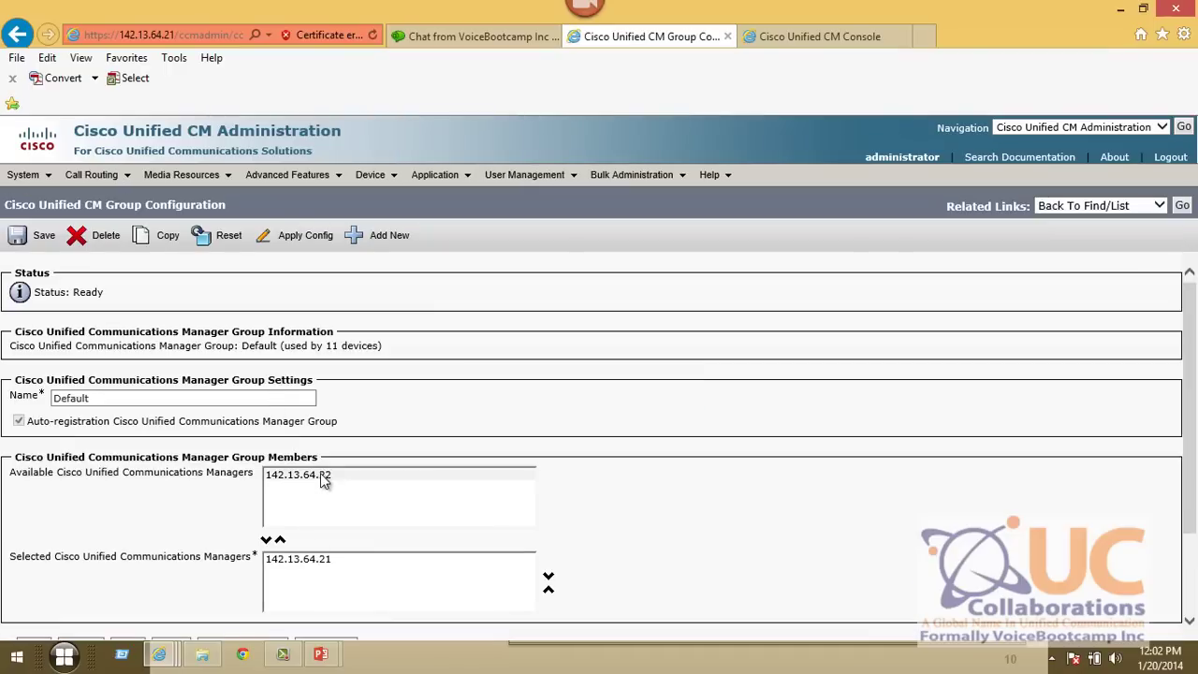
- Add 142.13.64.22 above 142.13.64.21 in the Default group, save, and acknowledge the reset warning
left_click(295, 559)
left_click(318, 475)
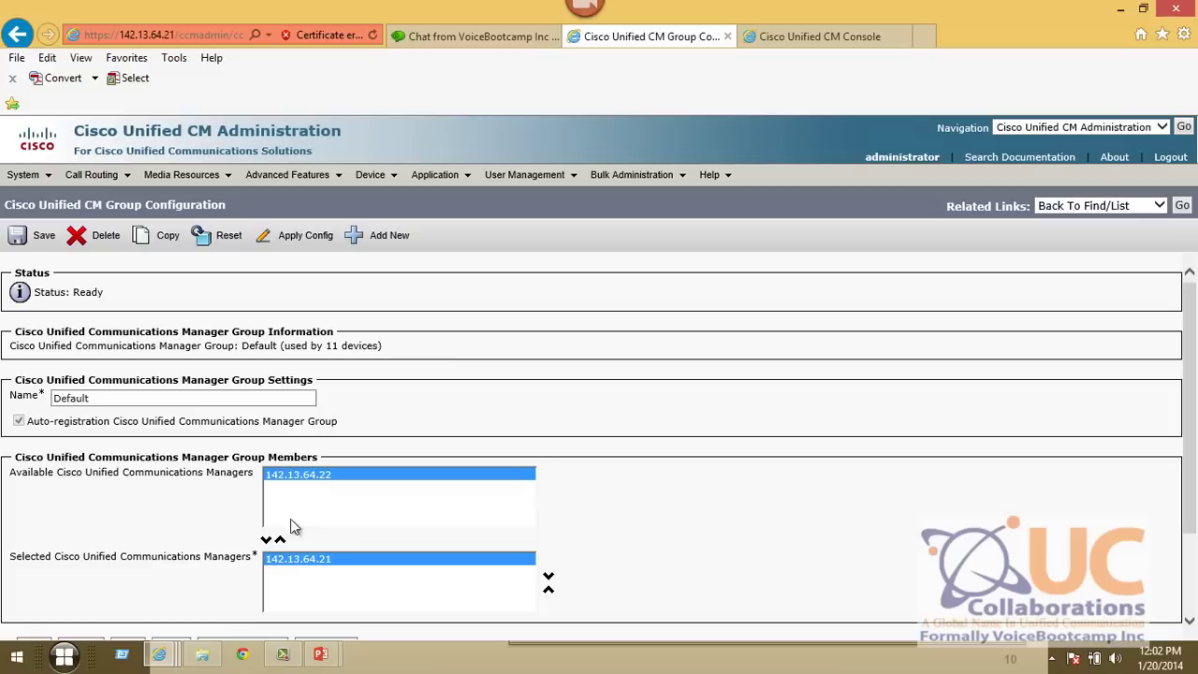
left_click(266, 540)
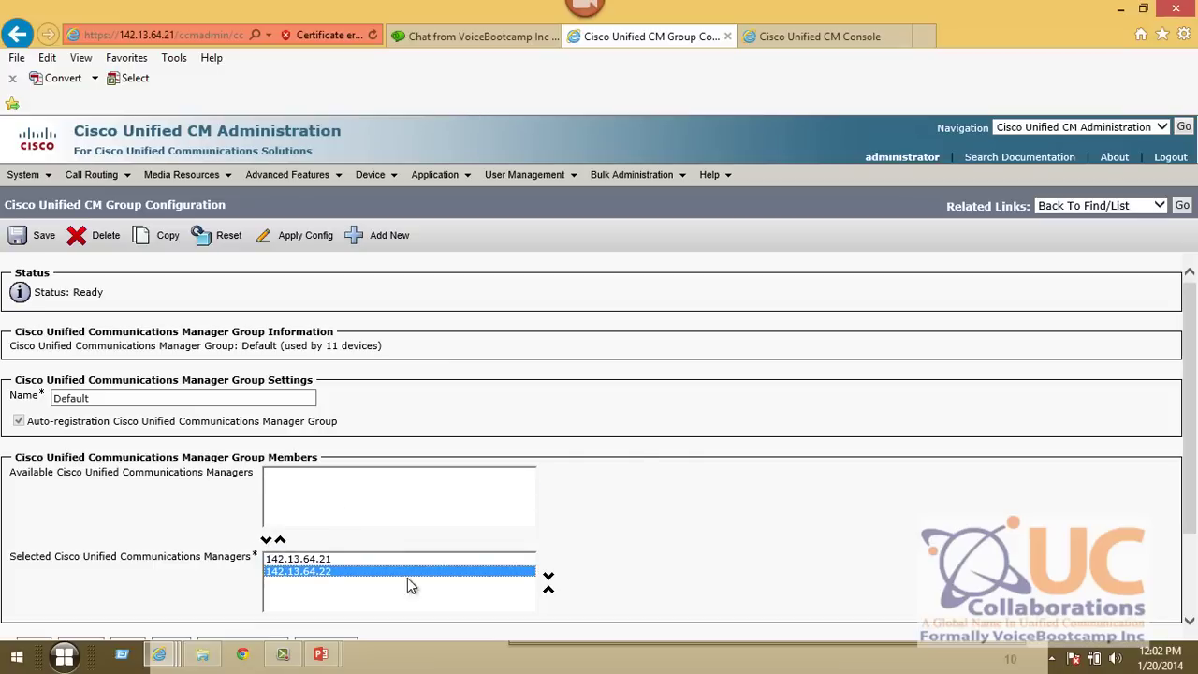
left_click(548, 590)
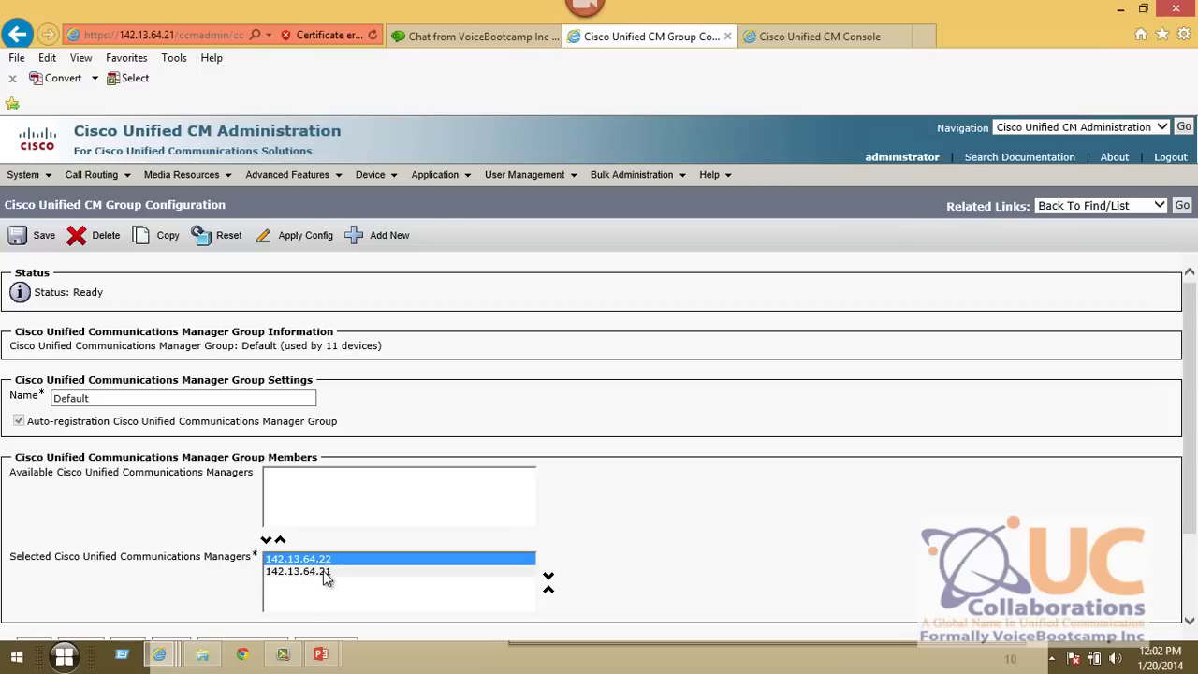
left_click(322, 572)
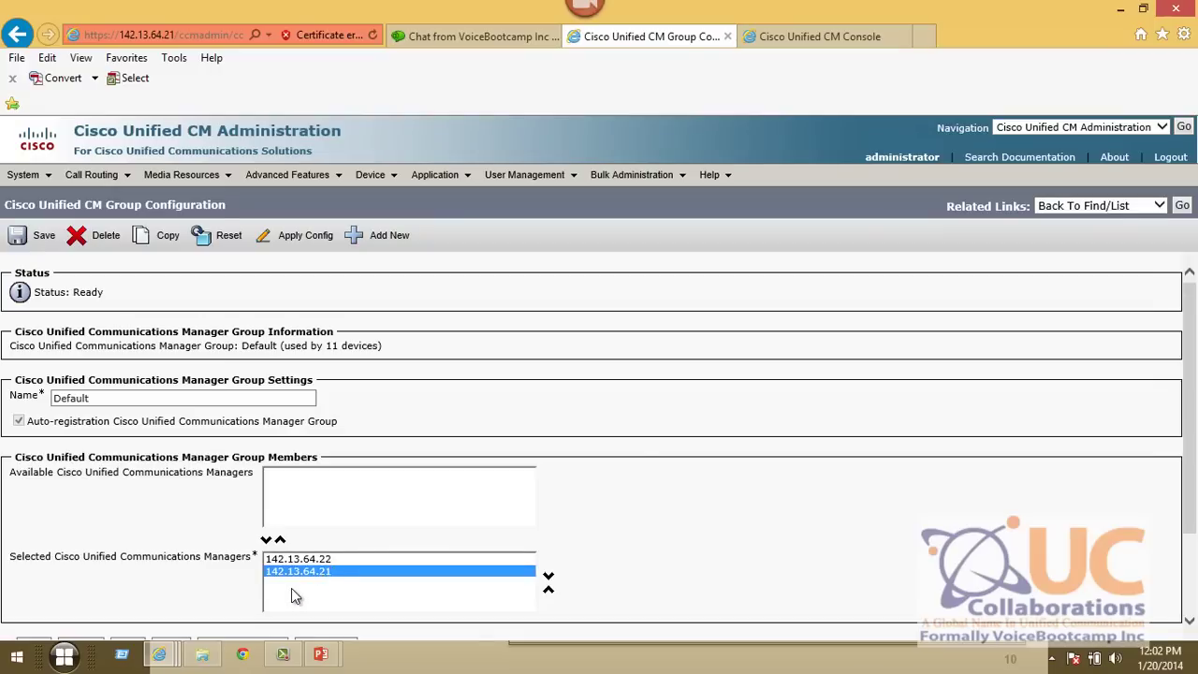
left_click(41, 235)
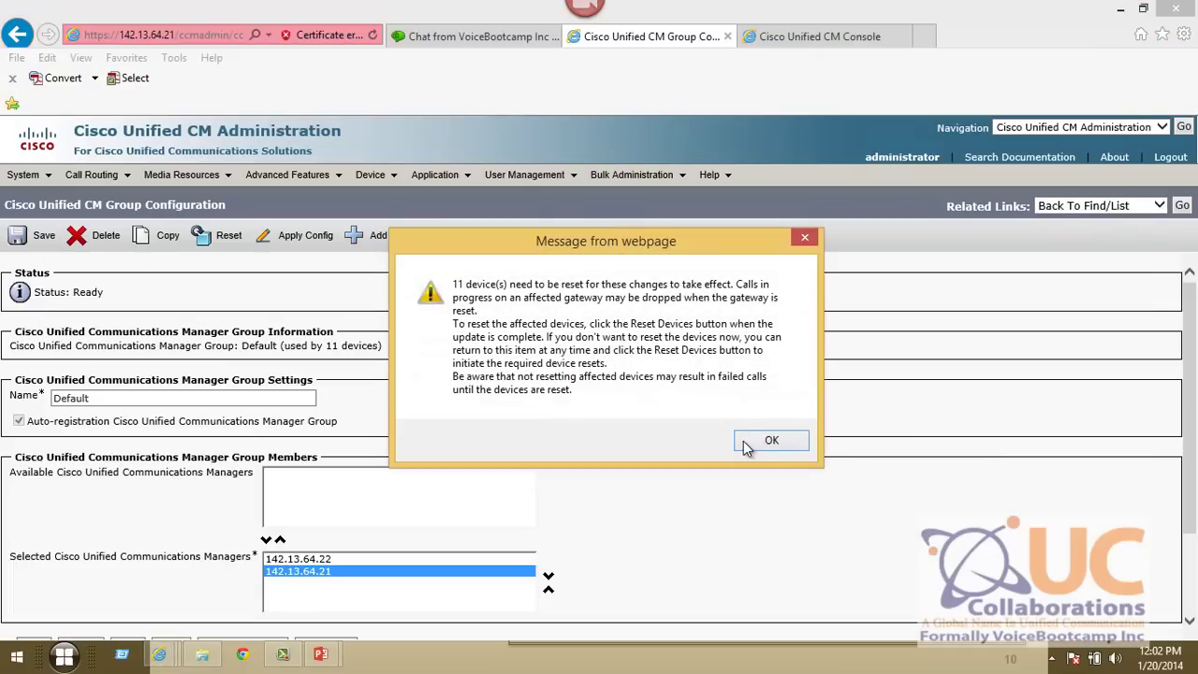
left_click(753, 445)
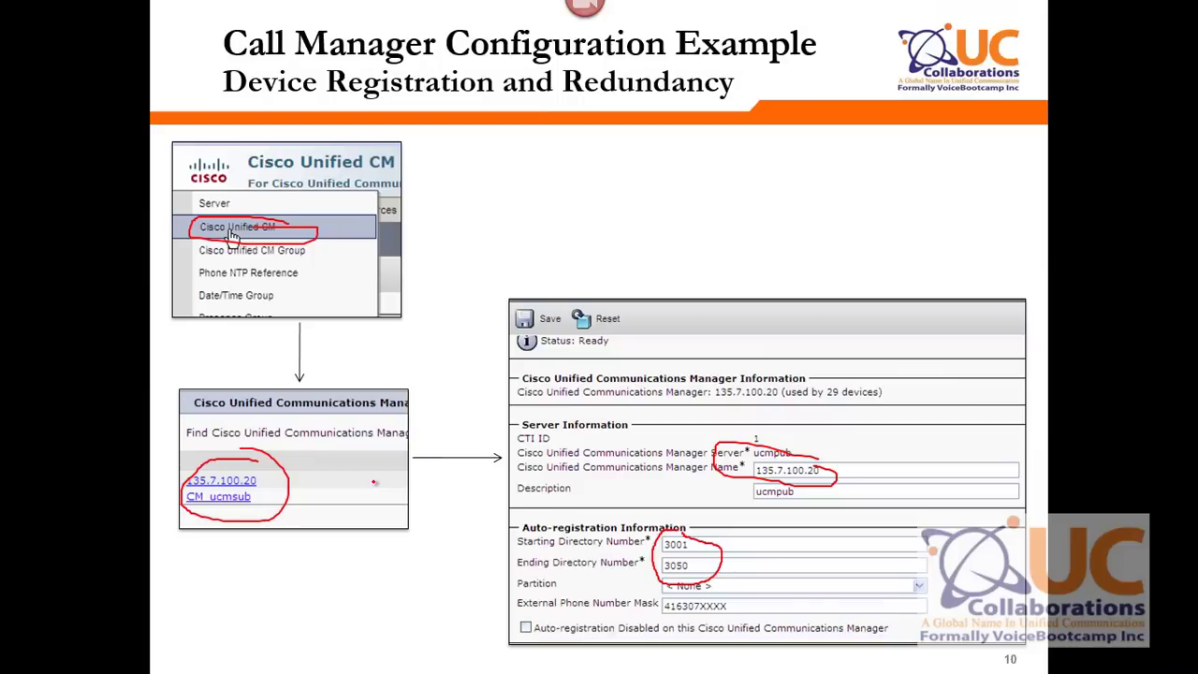
- On slide 11, circle the Cisco Unified CM Group item and selected manager 135.7.100.20
key("Right")
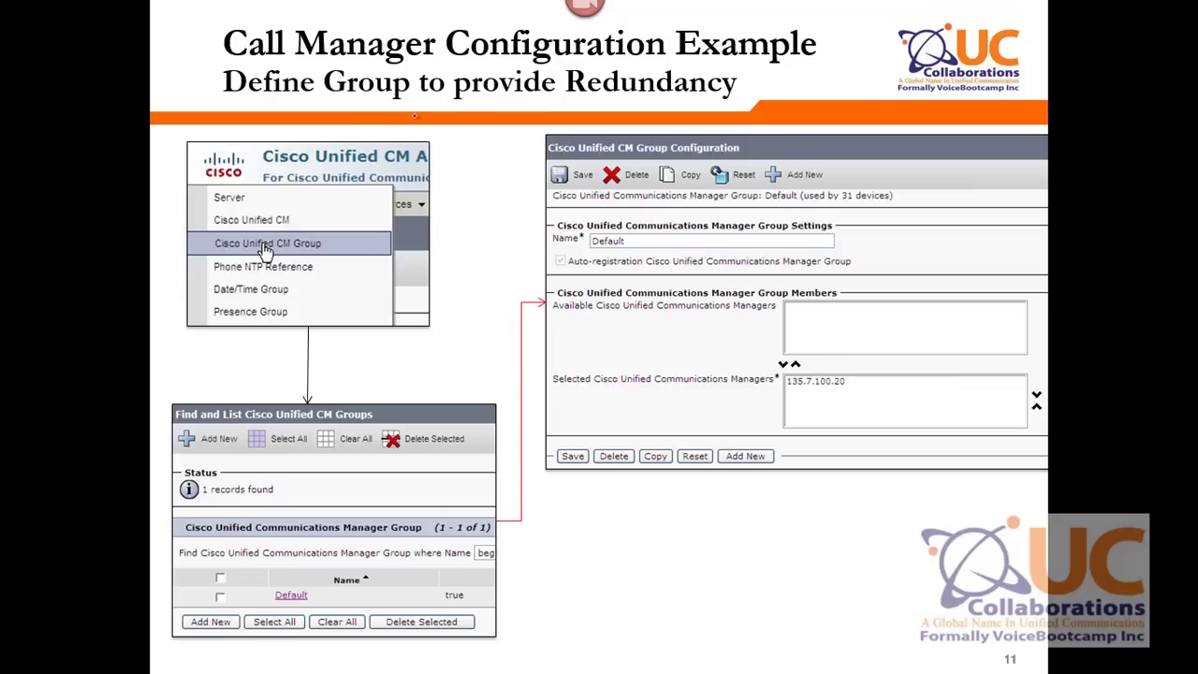
left_click_drag(313, 238, 319, 236)
mouse_move(930, 375)
left_mouse_down()
mouse_move(730, 384)
mouse_move(895, 379)
left_mouse_up()
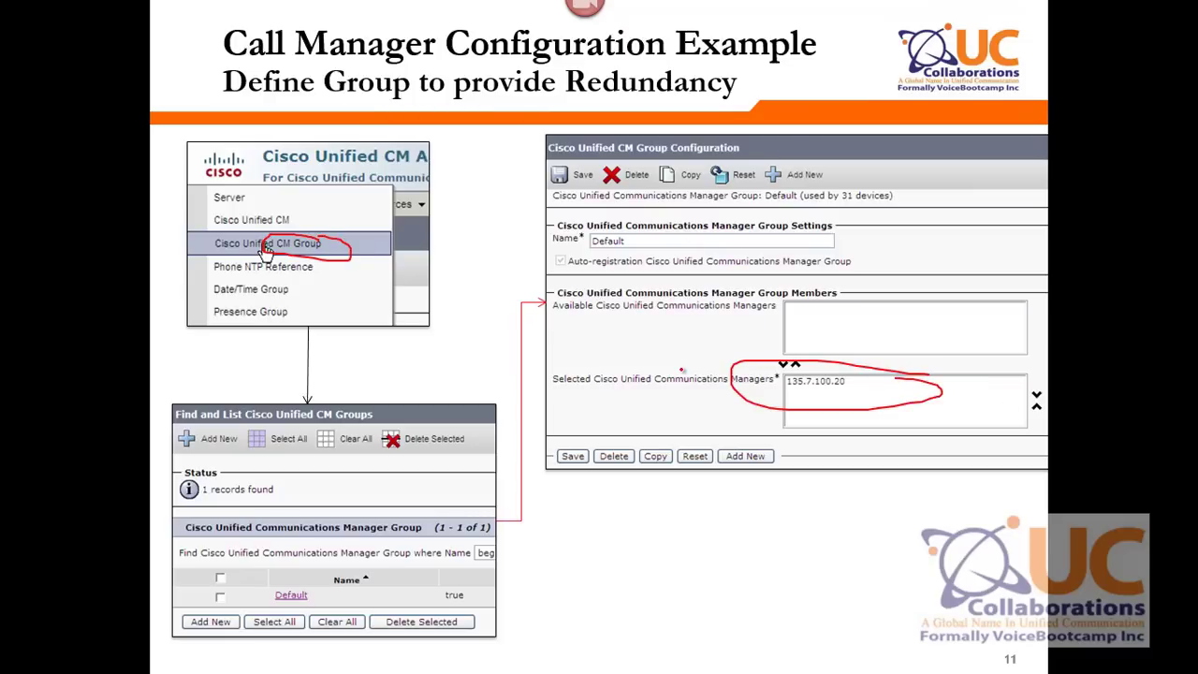
key("alt+Tab")
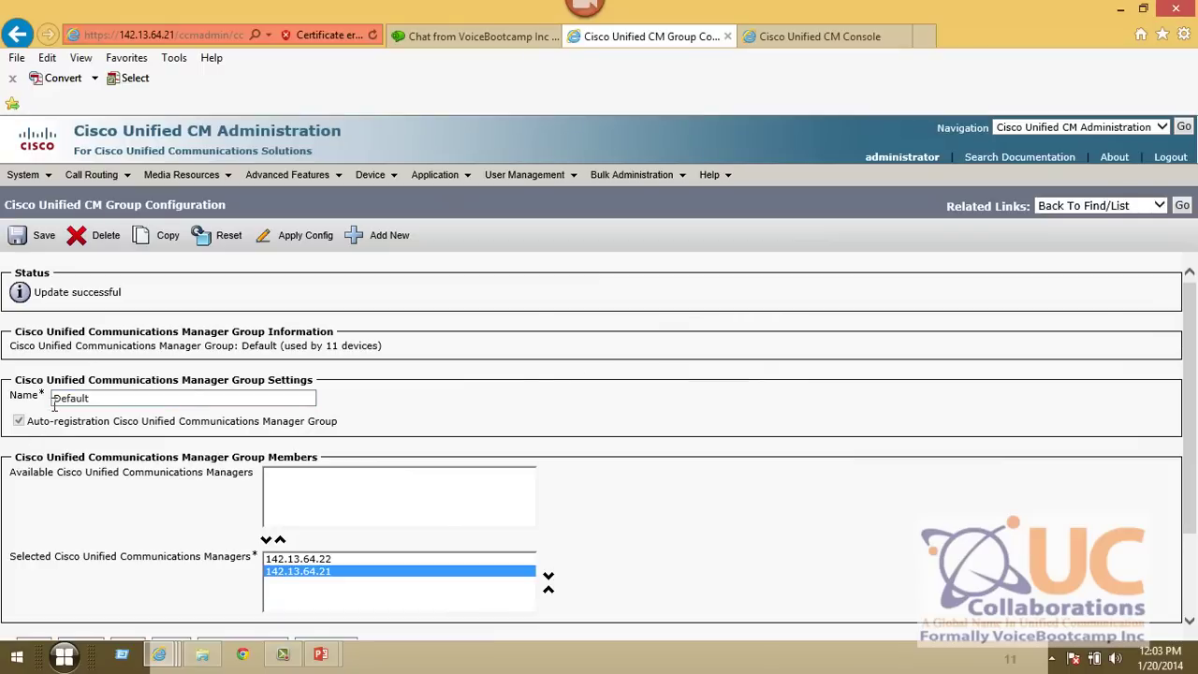
- Highlight the Default group's auto-registration setting, go back to the CM group list, and resume the slideshow
left_click_drag(39, 430, 327, 431)
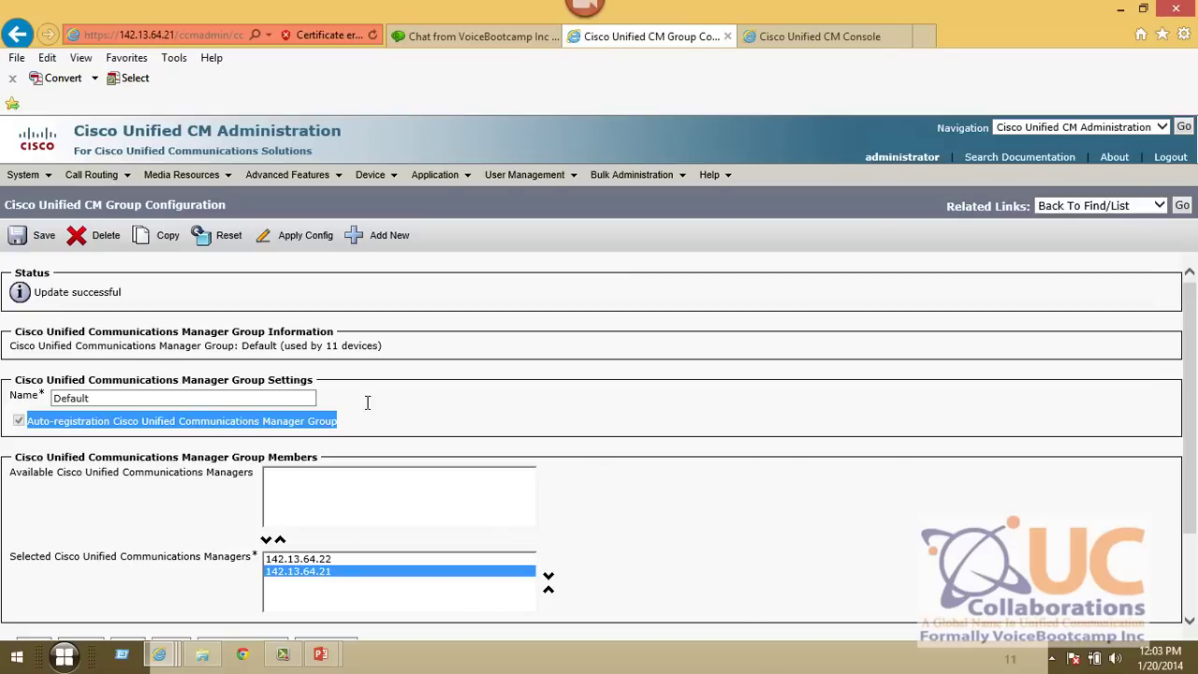
left_click(1181, 207)
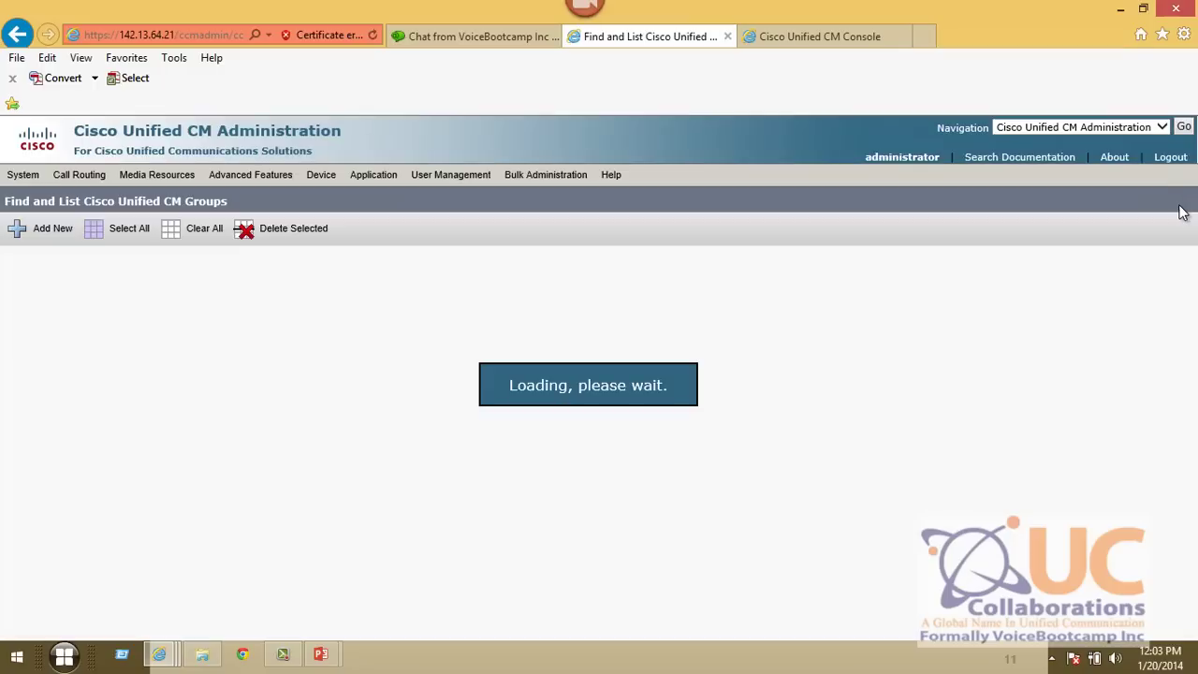
key("alt+Tab")
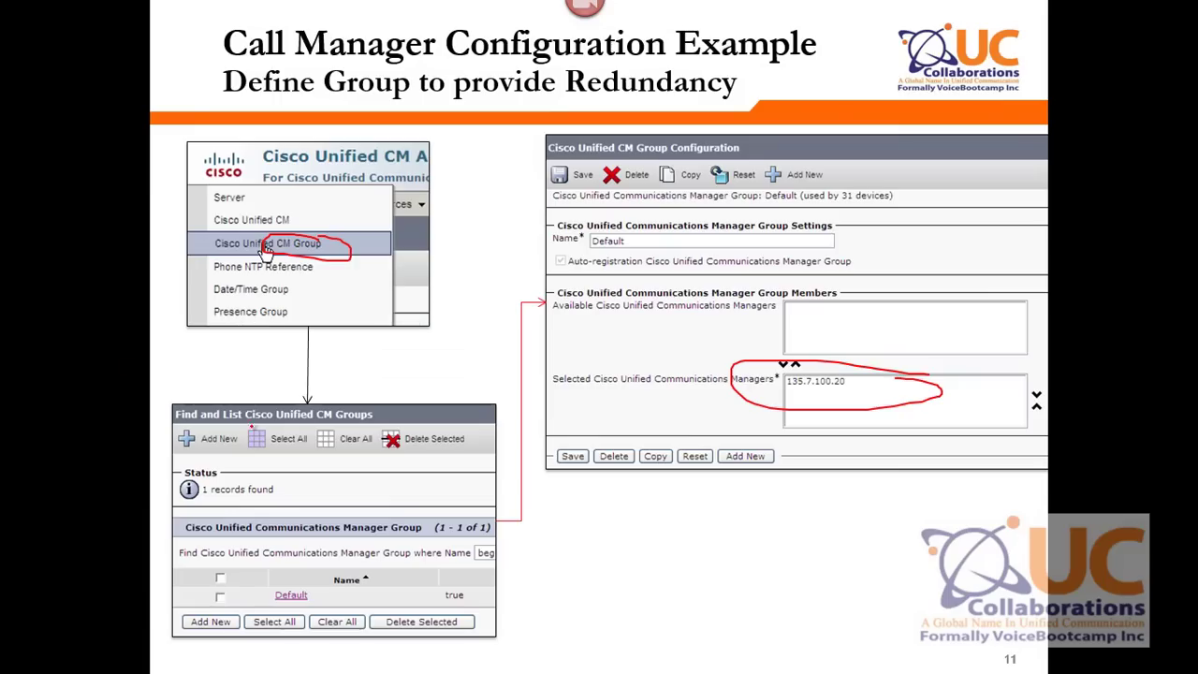
- On the Time/Date slide, circle the Group Name through Time Format fields
key("Right")
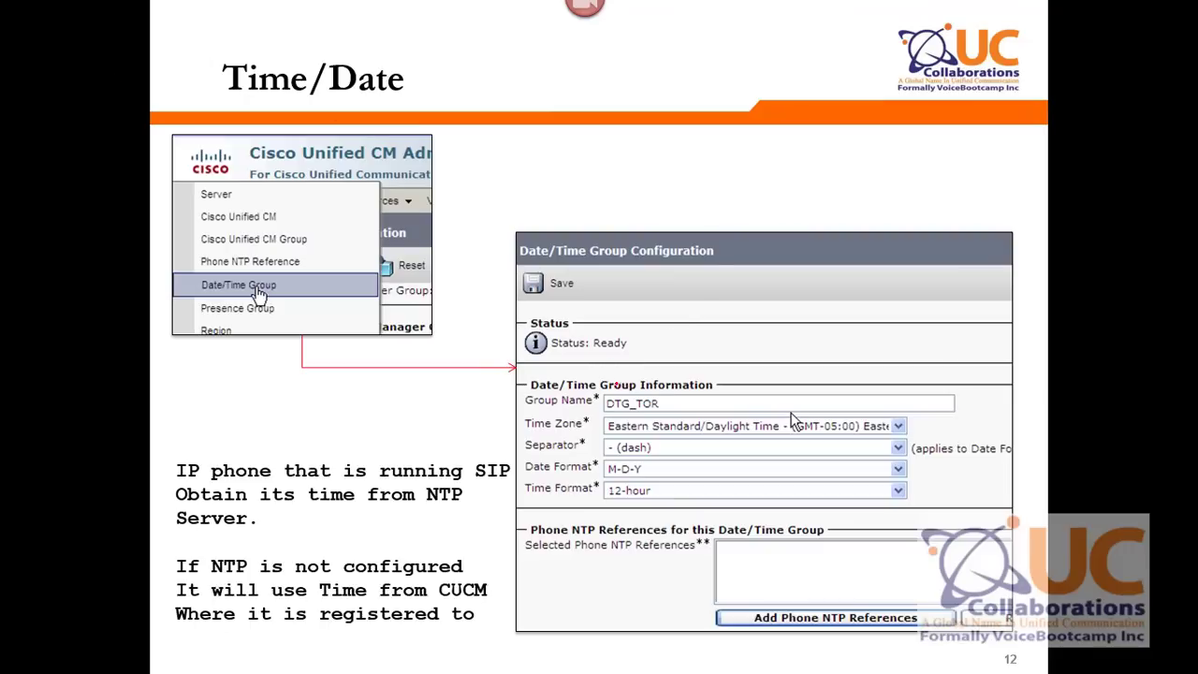
mouse_move(617, 382)
left_mouse_down()
mouse_move(608, 468)
mouse_move(814, 372)
mouse_move(597, 411)
left_mouse_up()
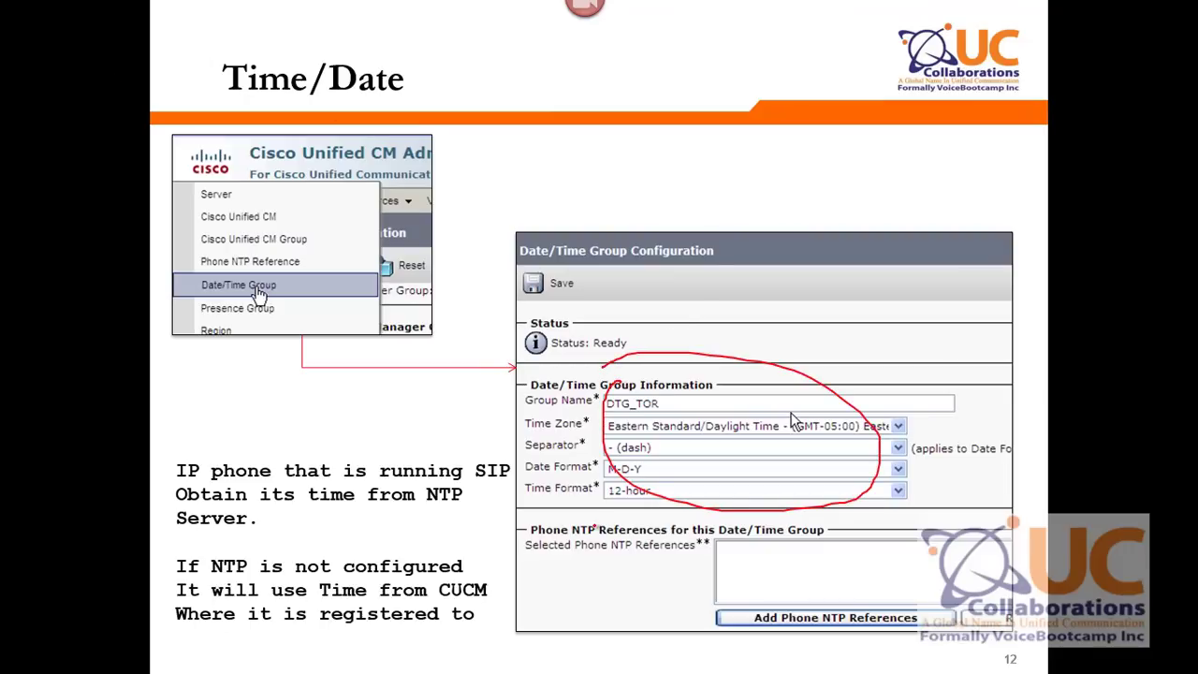
key("alt+Tab")
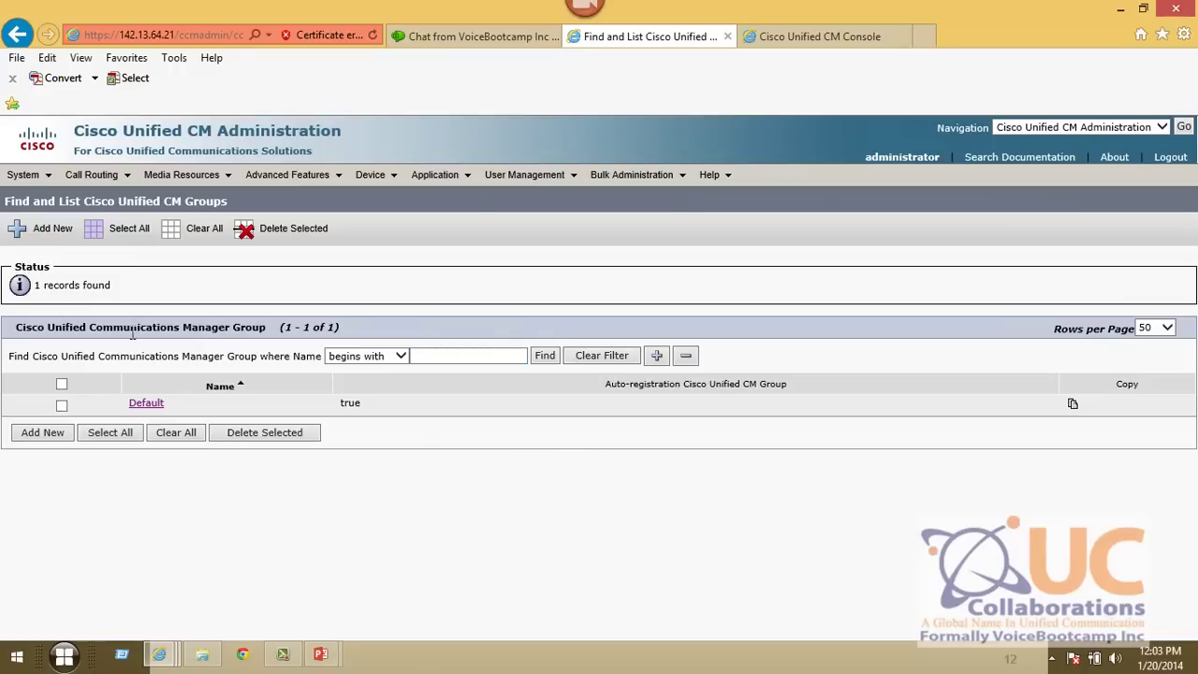
- Find the Date/Time Groups and open the CMLocal group
left_click(20, 174)
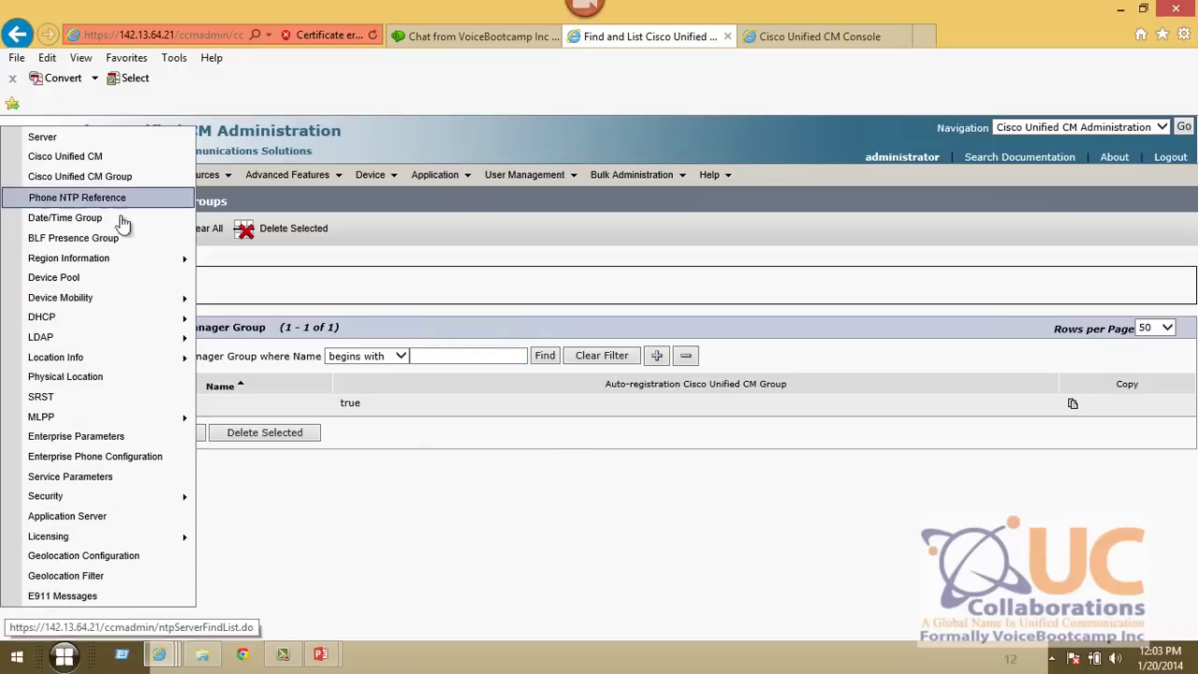
left_click(63, 218)
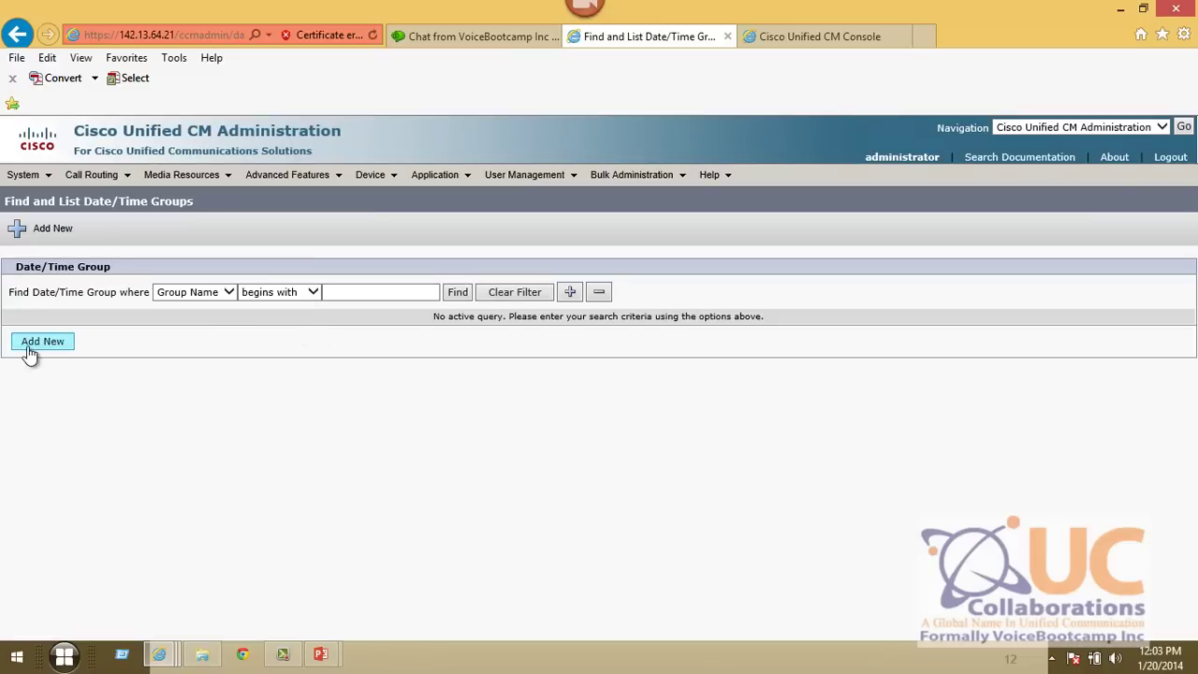
left_click(458, 293)
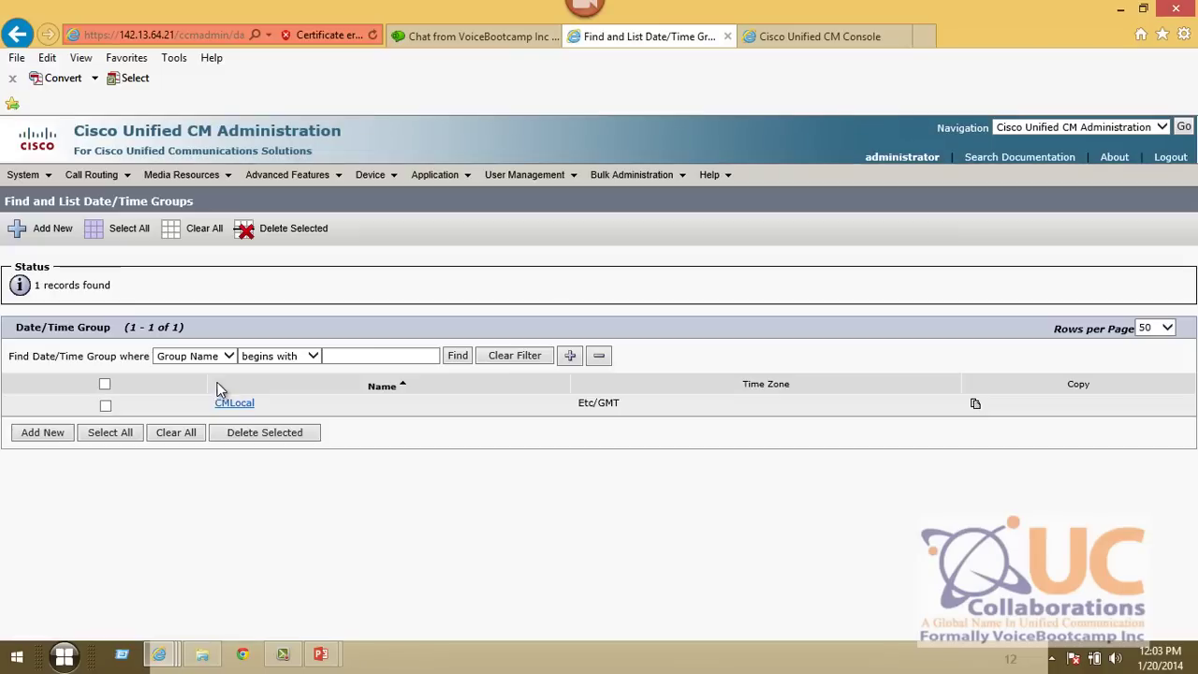
left_click(236, 406)
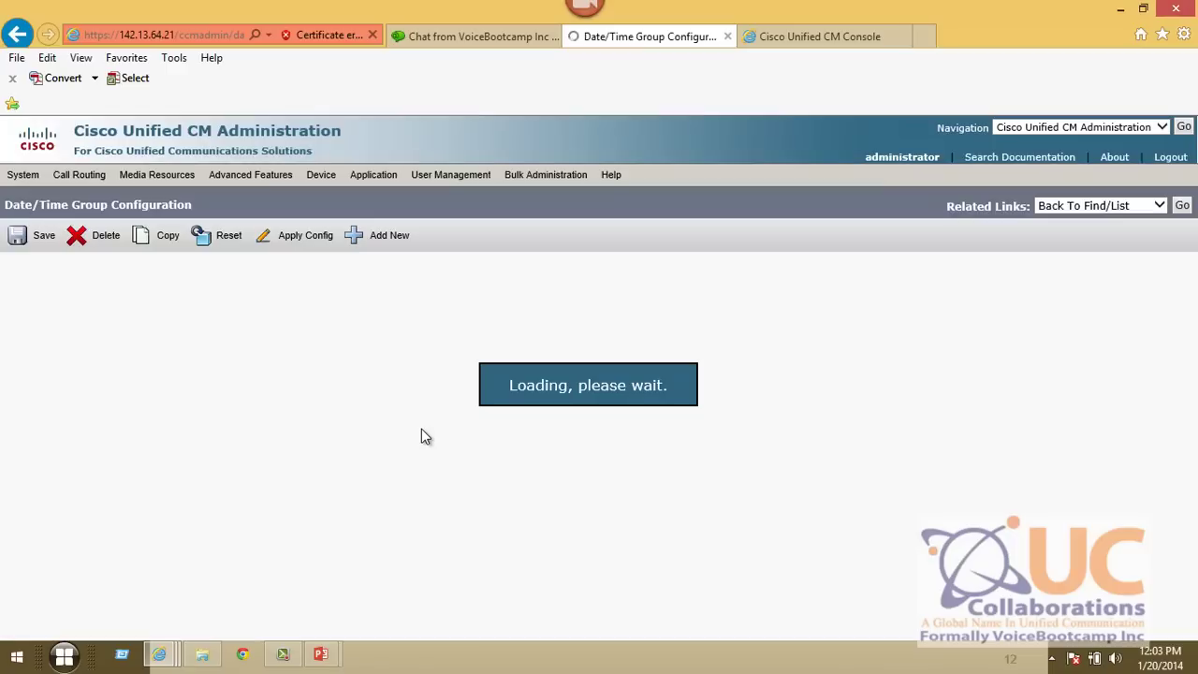
- Rename CMLocal to DTG_HQ, set time zone (GMT-8:00) Pacific/Pitcairn, and save
left_click_drag(187, 364, 14, 358)
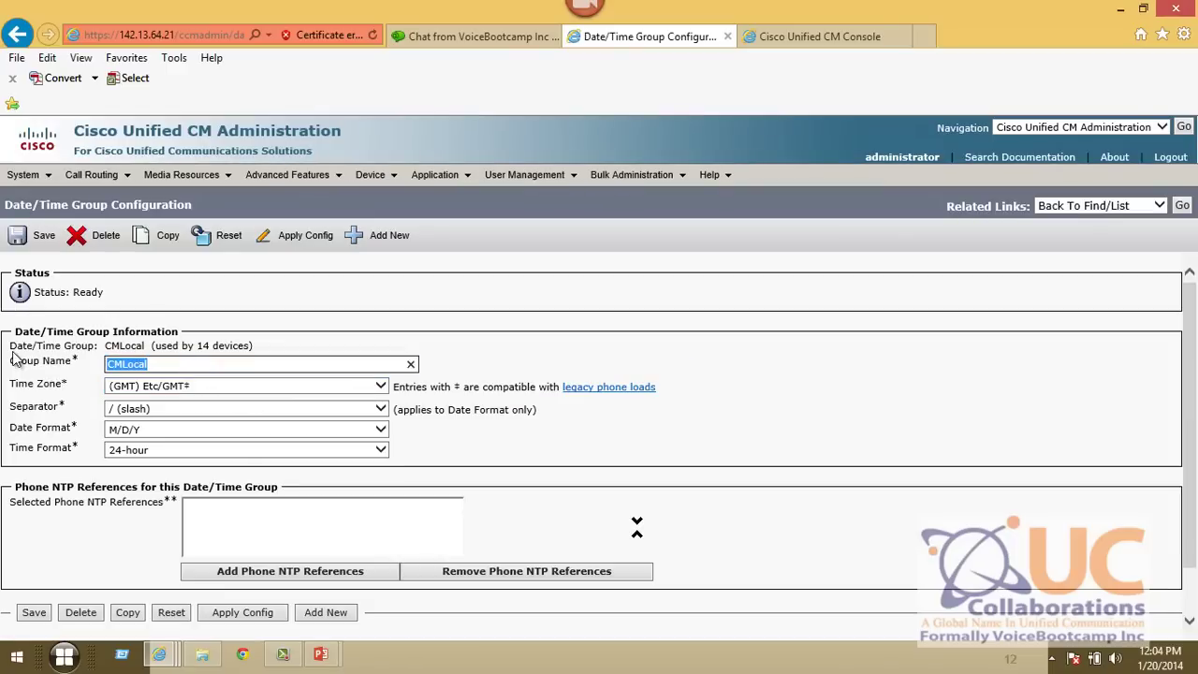
type("DTG_HQ")
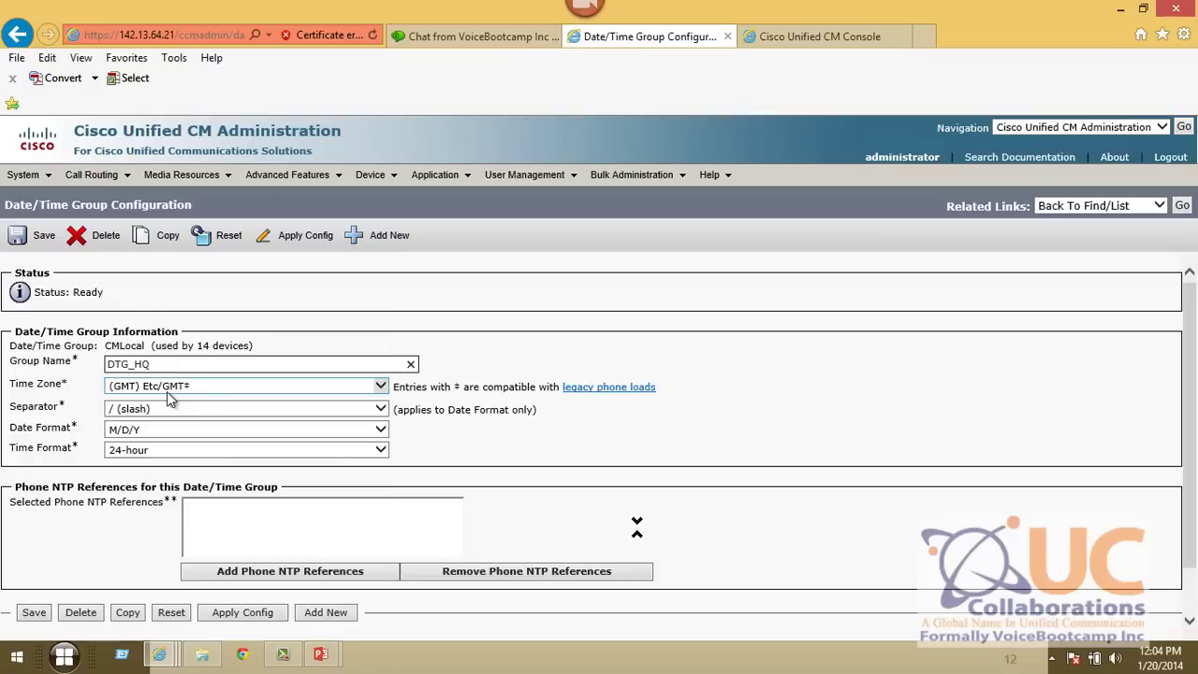
left_click(171, 391)
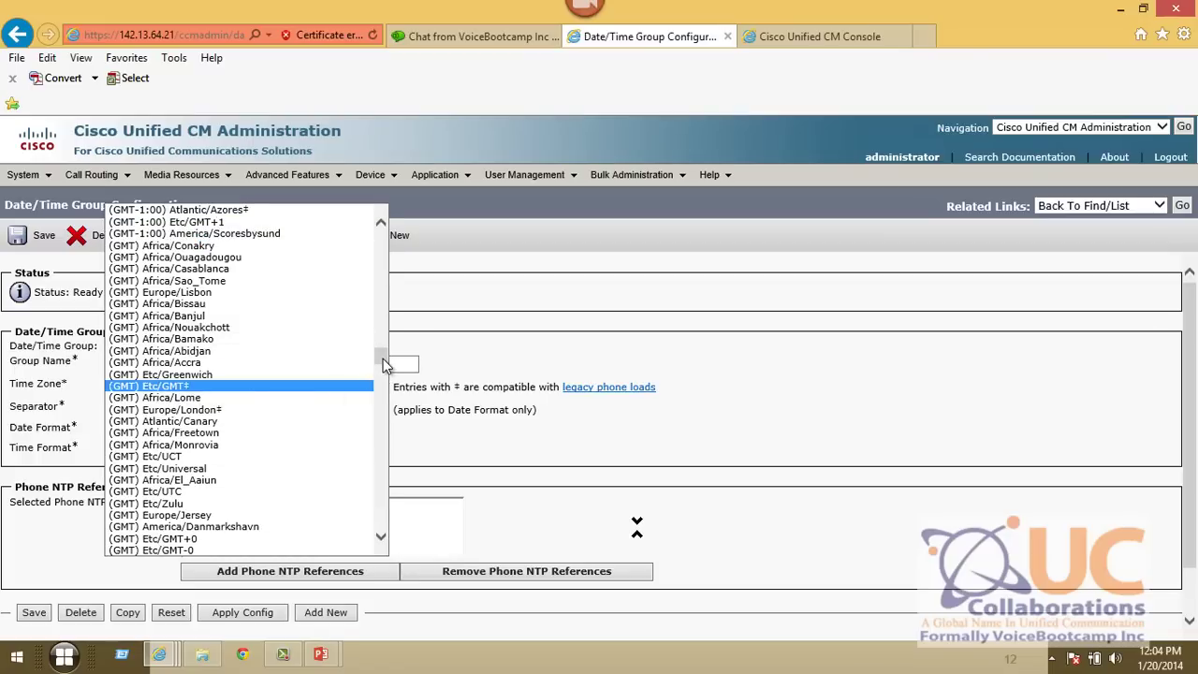
left_click_drag(384, 363, 388, 258)
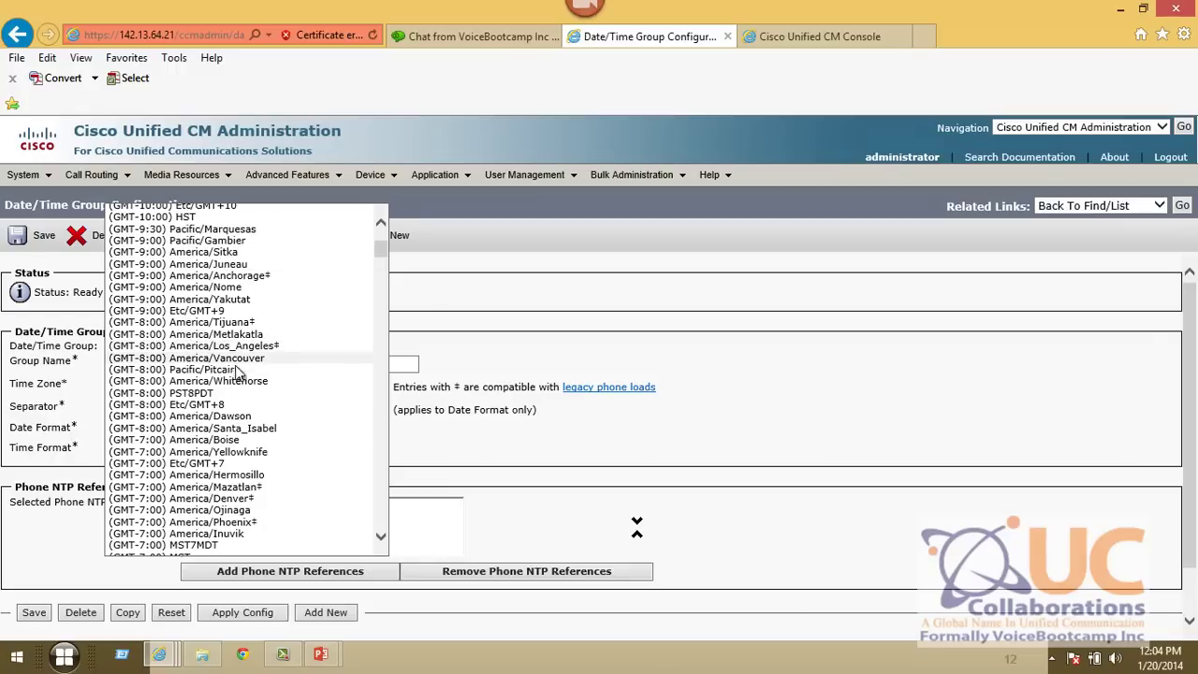
left_click(214, 370)
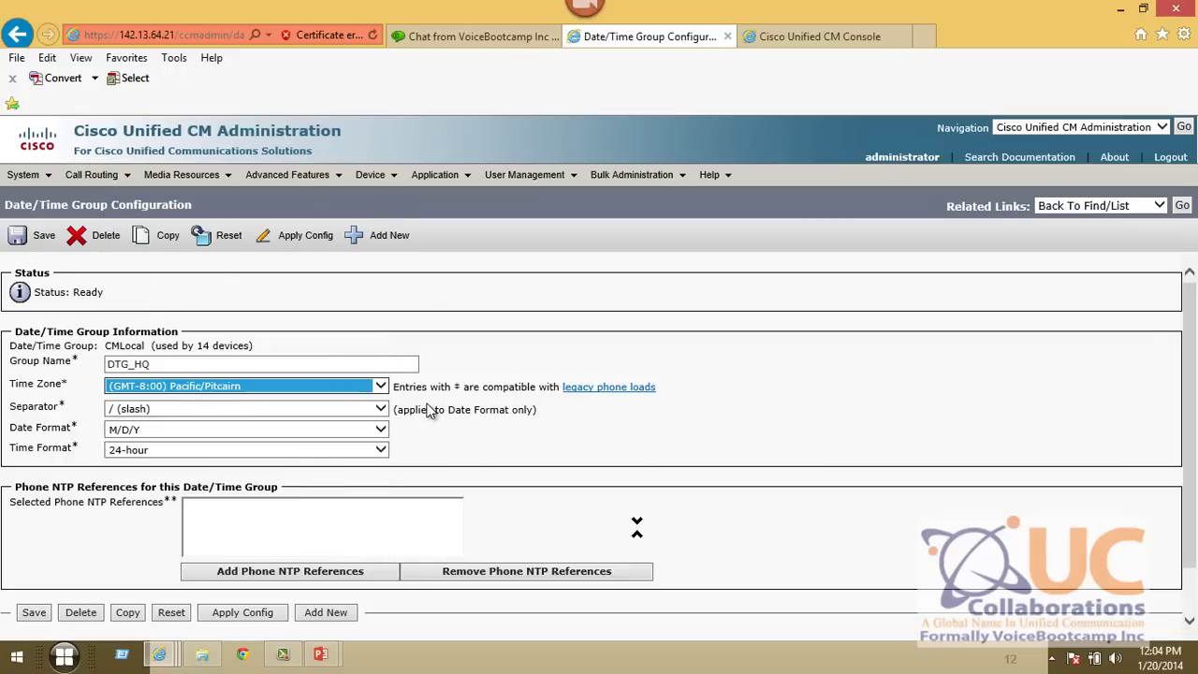
left_click(273, 312)
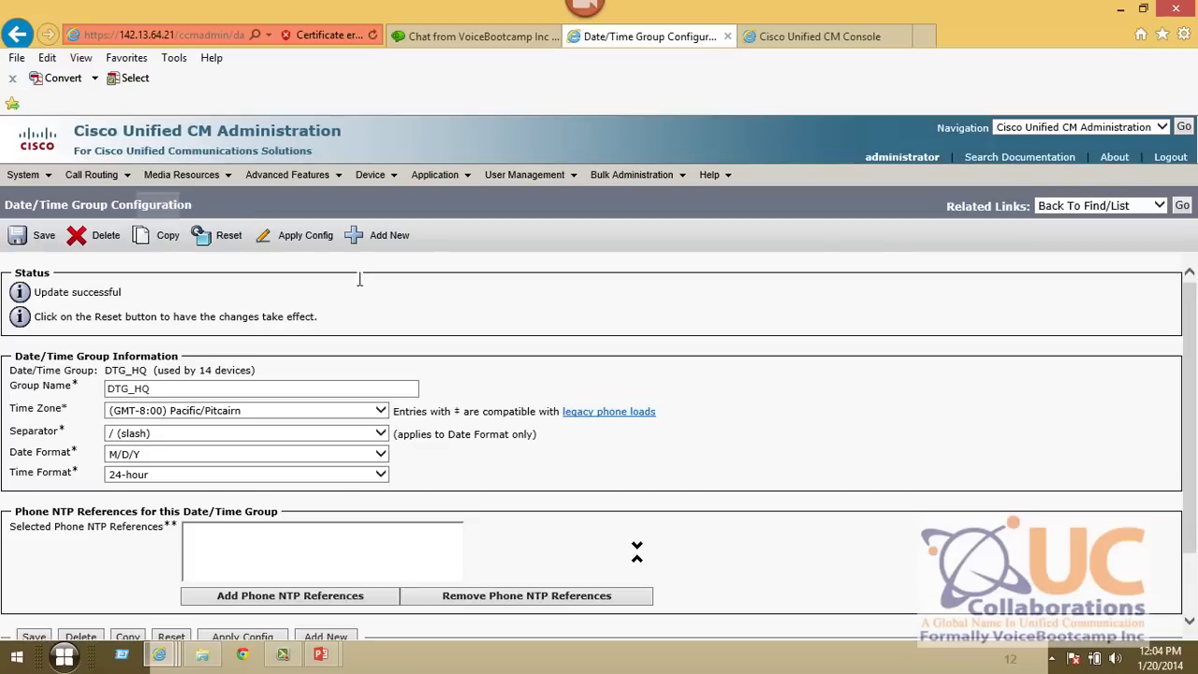
- Copy DTG_HQ as DTG_SB with time zone (GMT-6:00) CST6CDT and save it
left_click(140, 236)
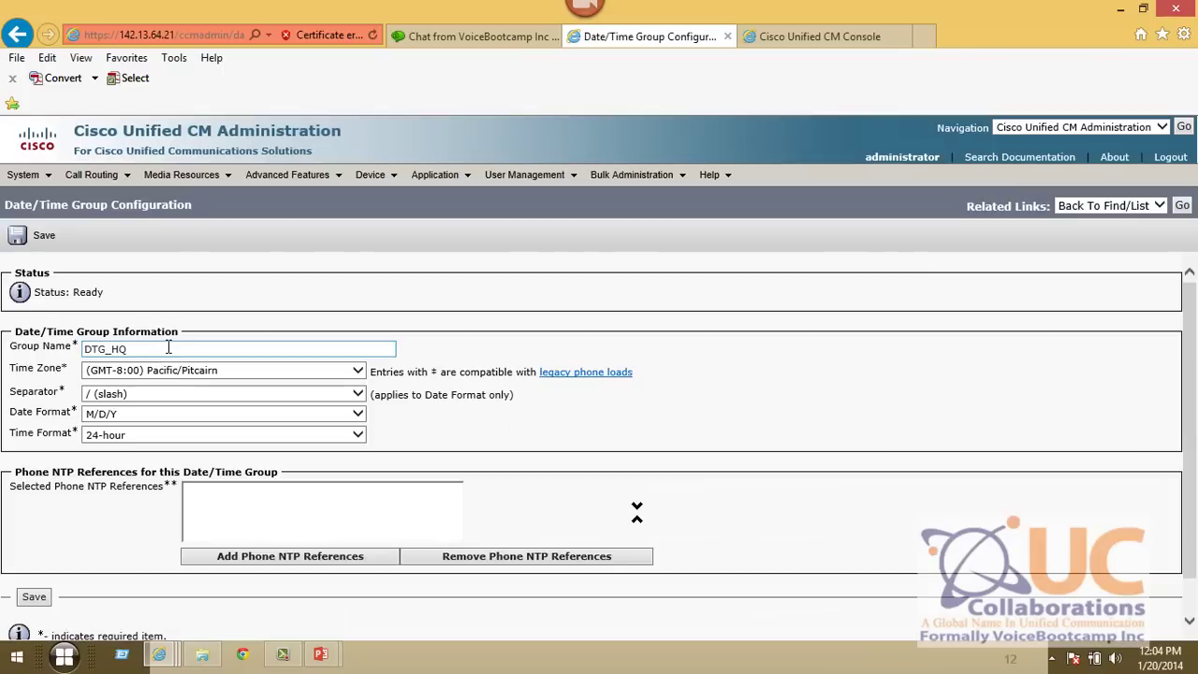
left_click(169, 347)
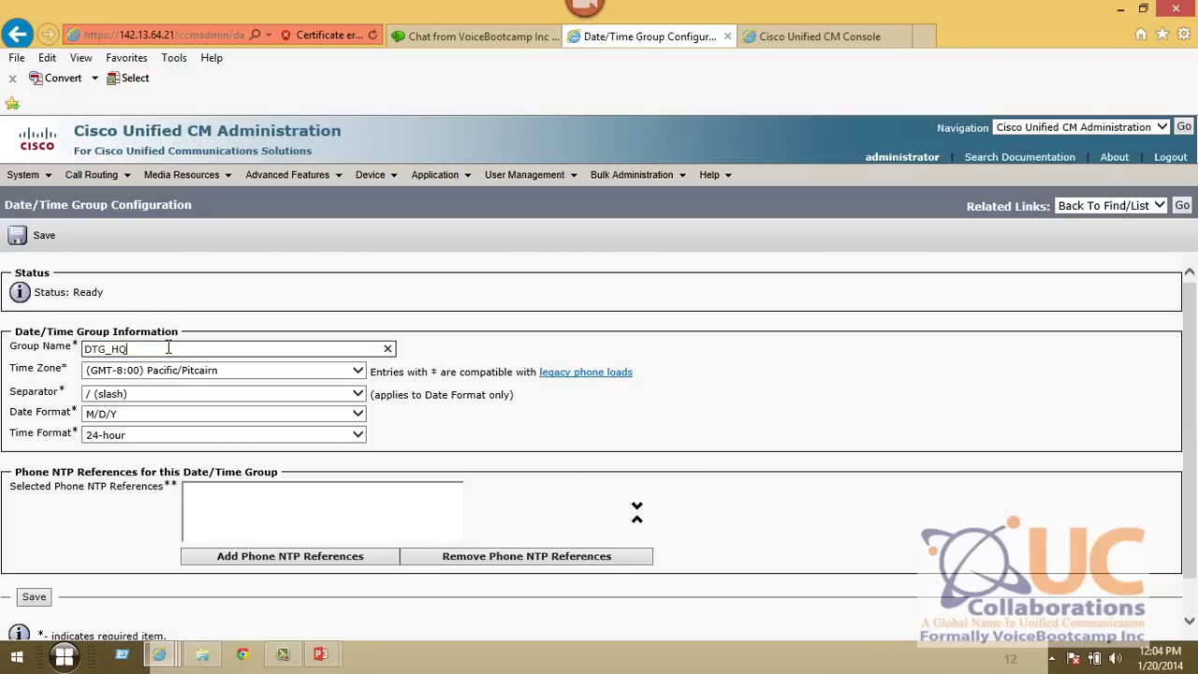
left_click(208, 379)
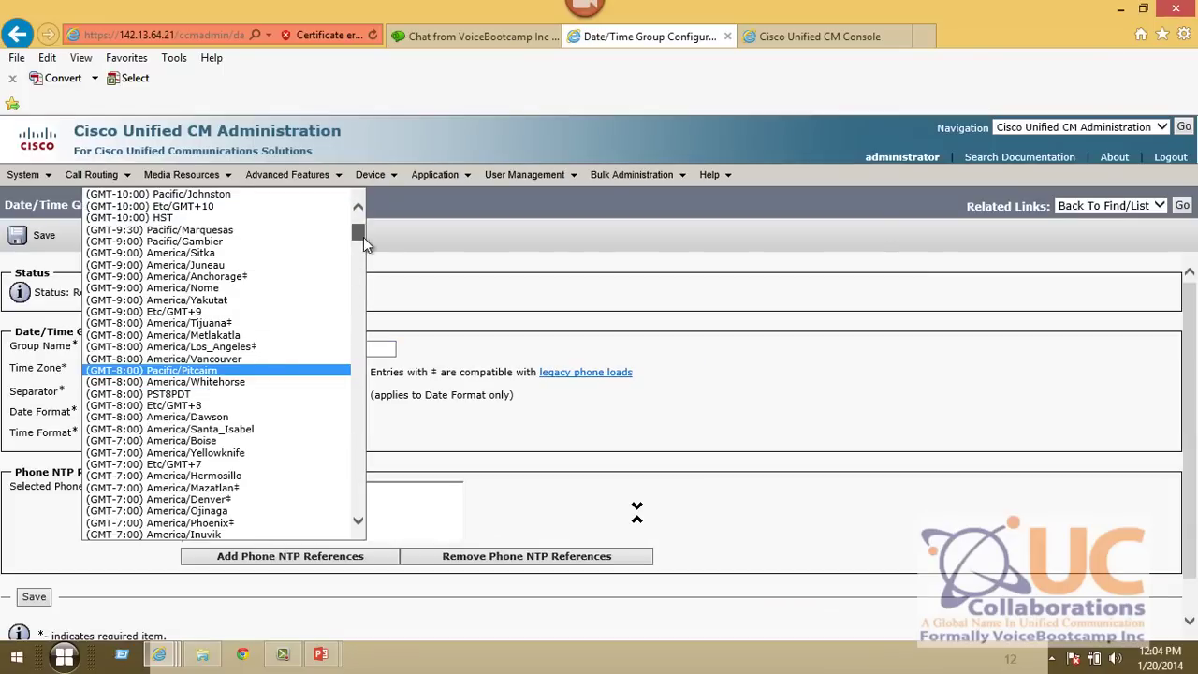
left_click_drag(363, 237, 368, 269)
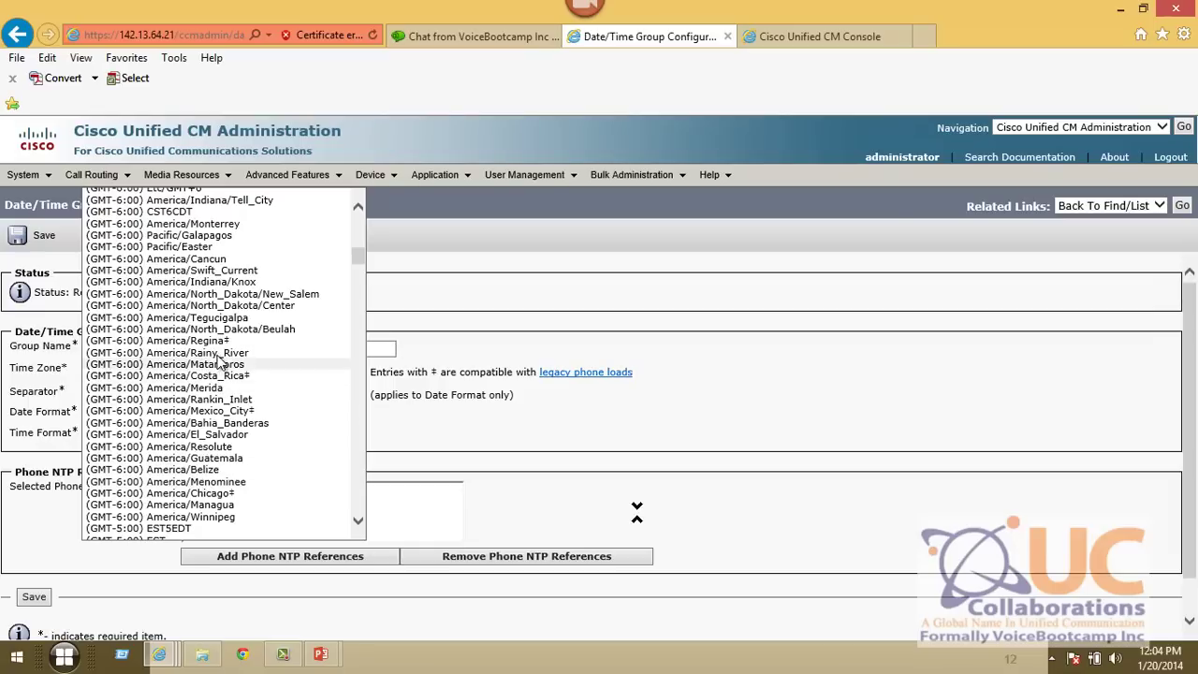
scroll(236, 339, "up", 1)
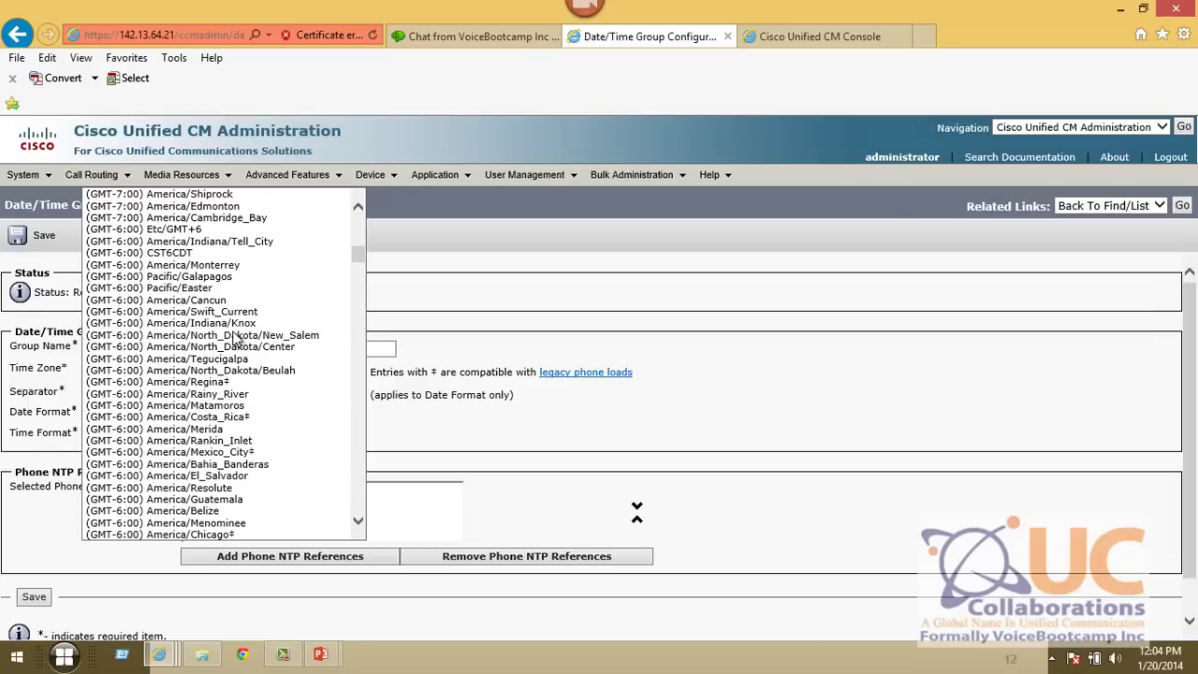
left_click(182, 252)
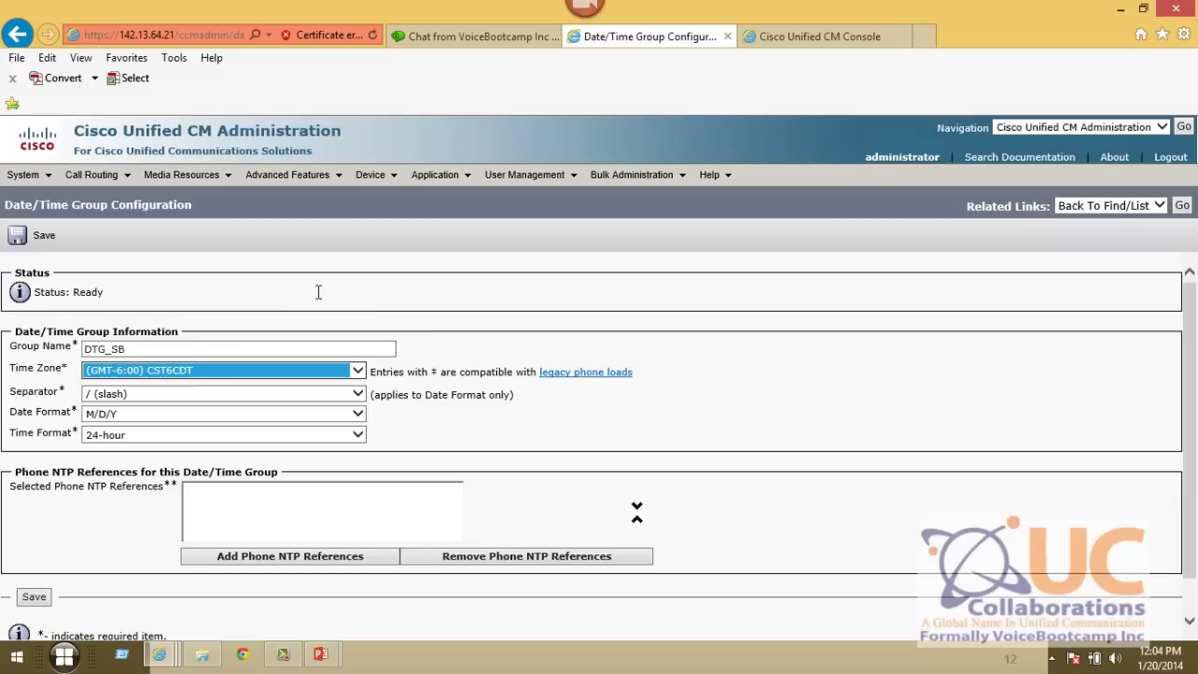
left_click(13, 234)
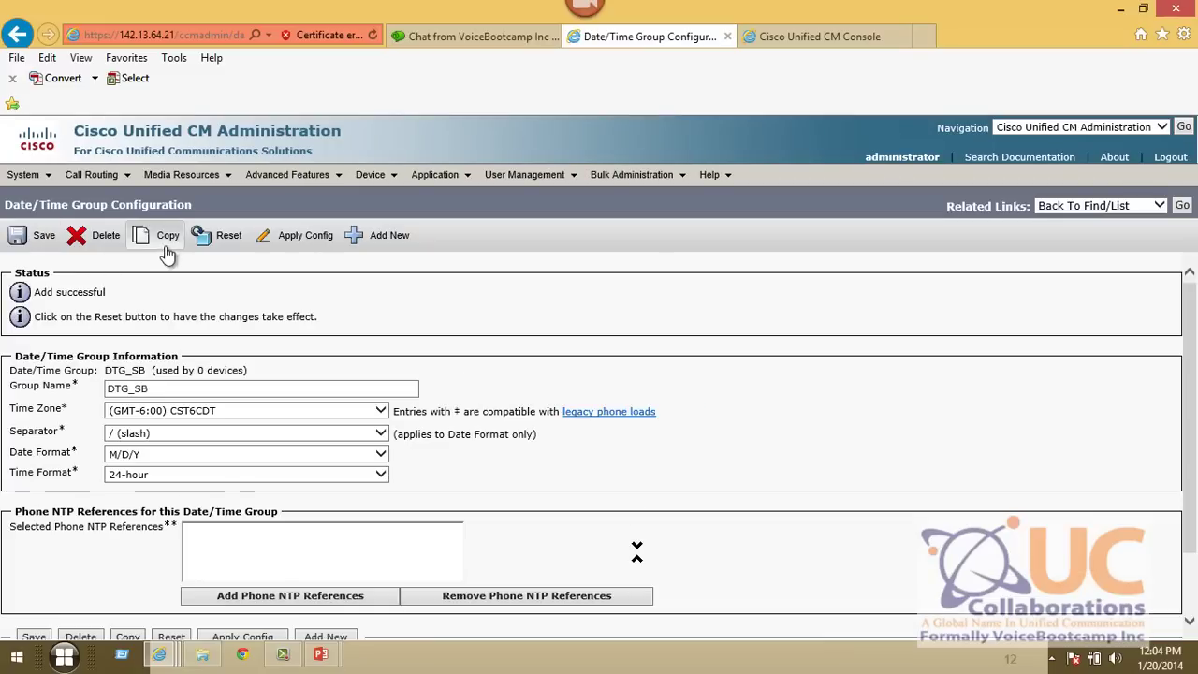
- Copy DTG_SB as DTG_SC with time zone (GMT+8:00) Asia/Hong_Kong and save it
left_click(169, 238)
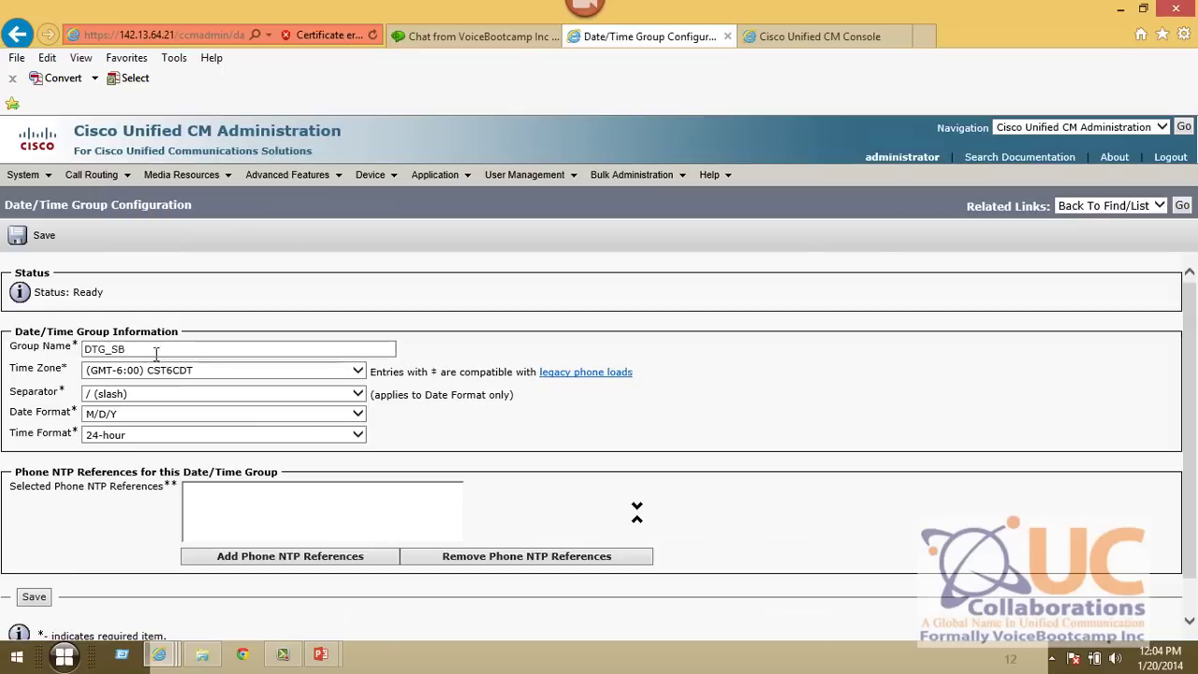
left_click(222, 345)
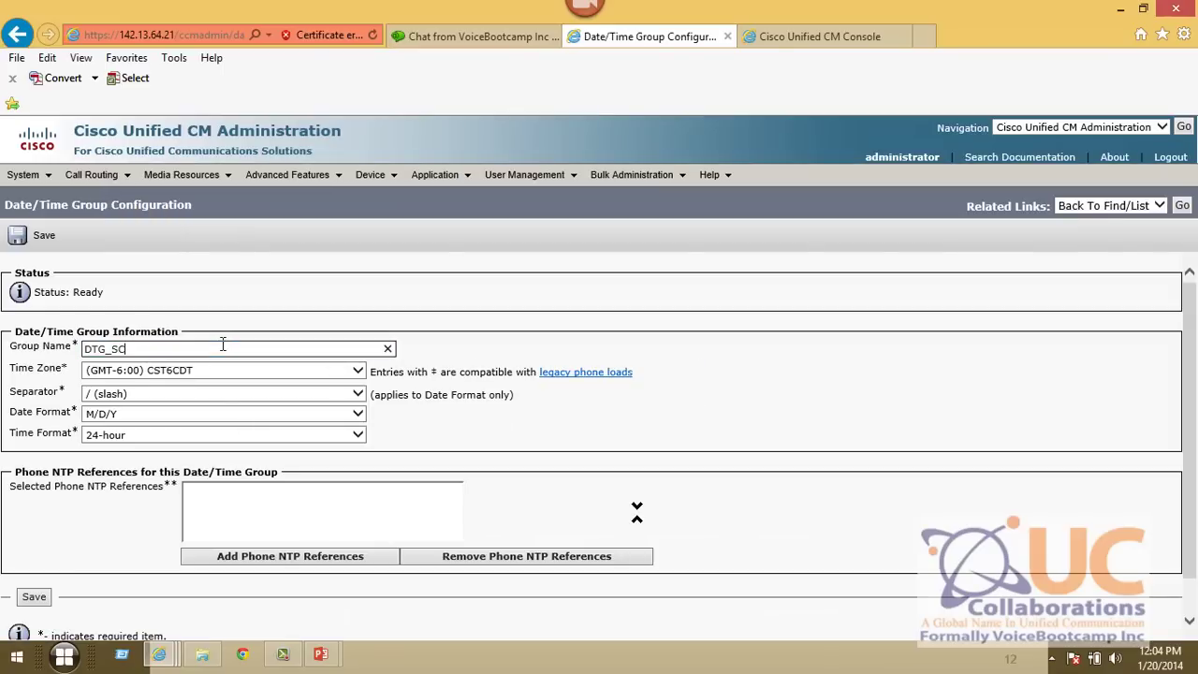
type("DTG_SC")
left_click(173, 369)
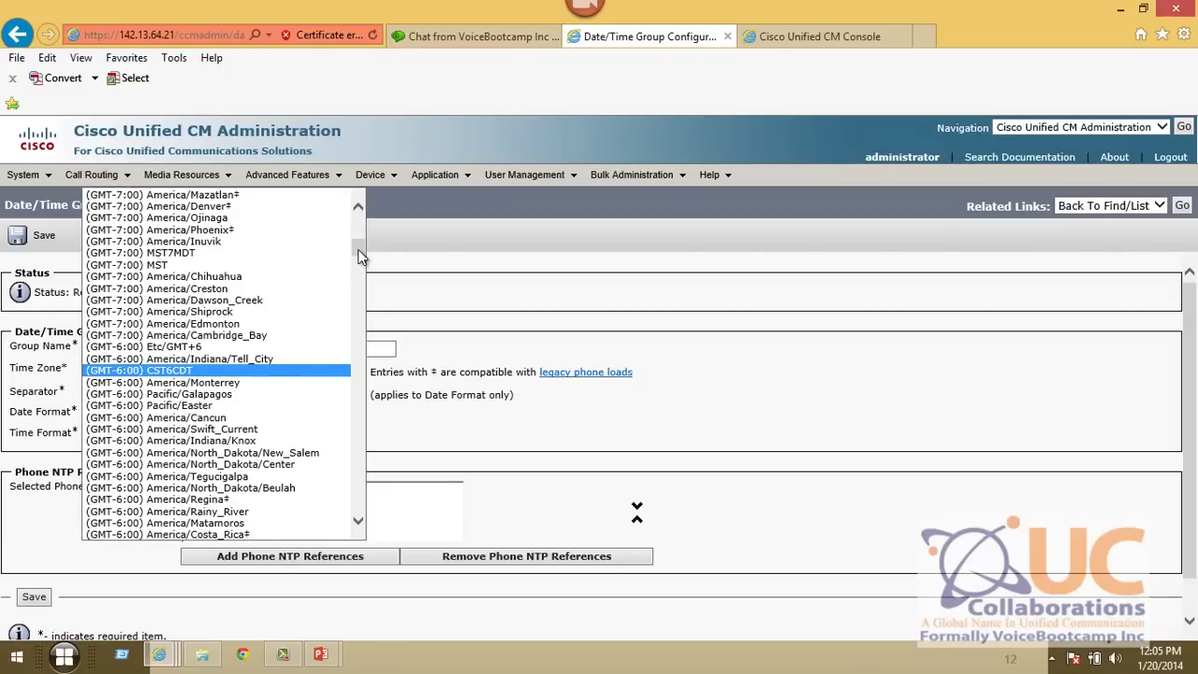
left_click_drag(361, 254, 358, 474)
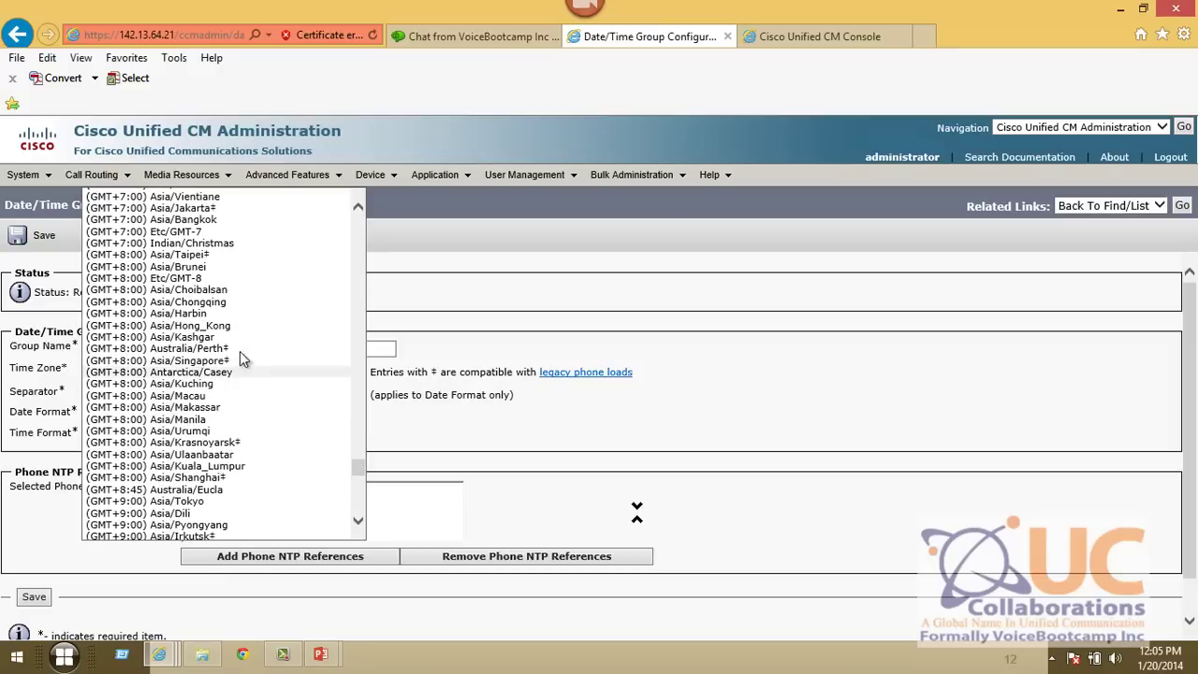
left_click(236, 326)
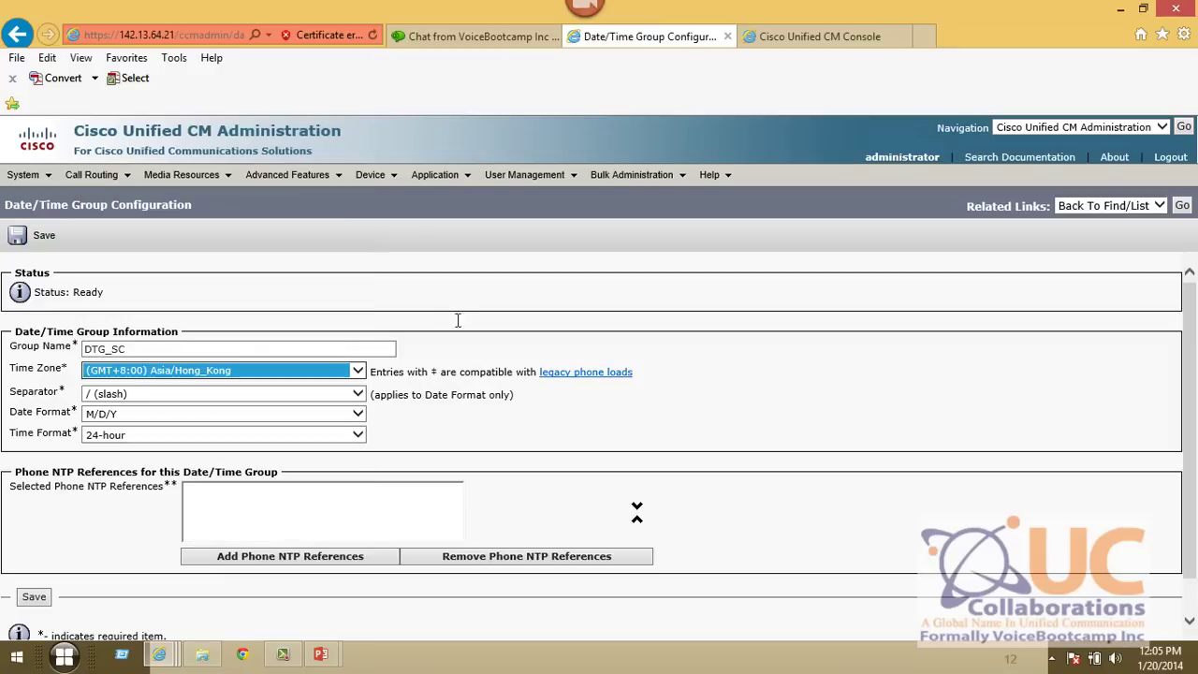
left_click(21, 239)
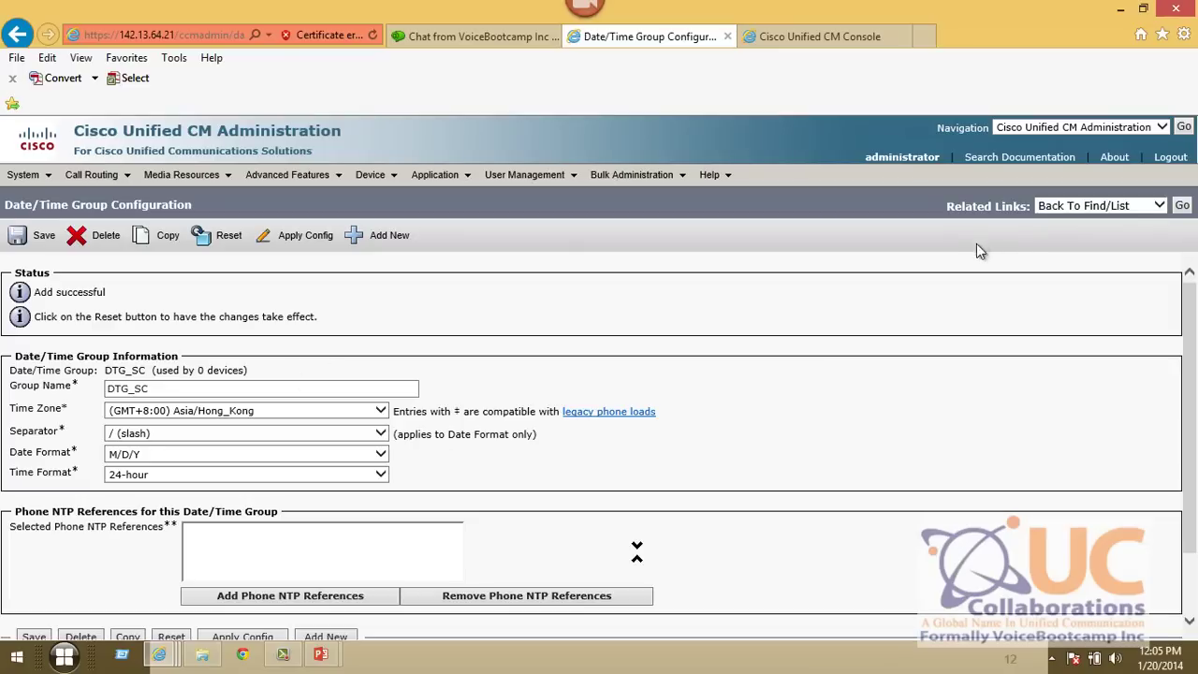
- Return to the date/time group list, then advance the slideshow to the Region slide
left_click(1181, 206)
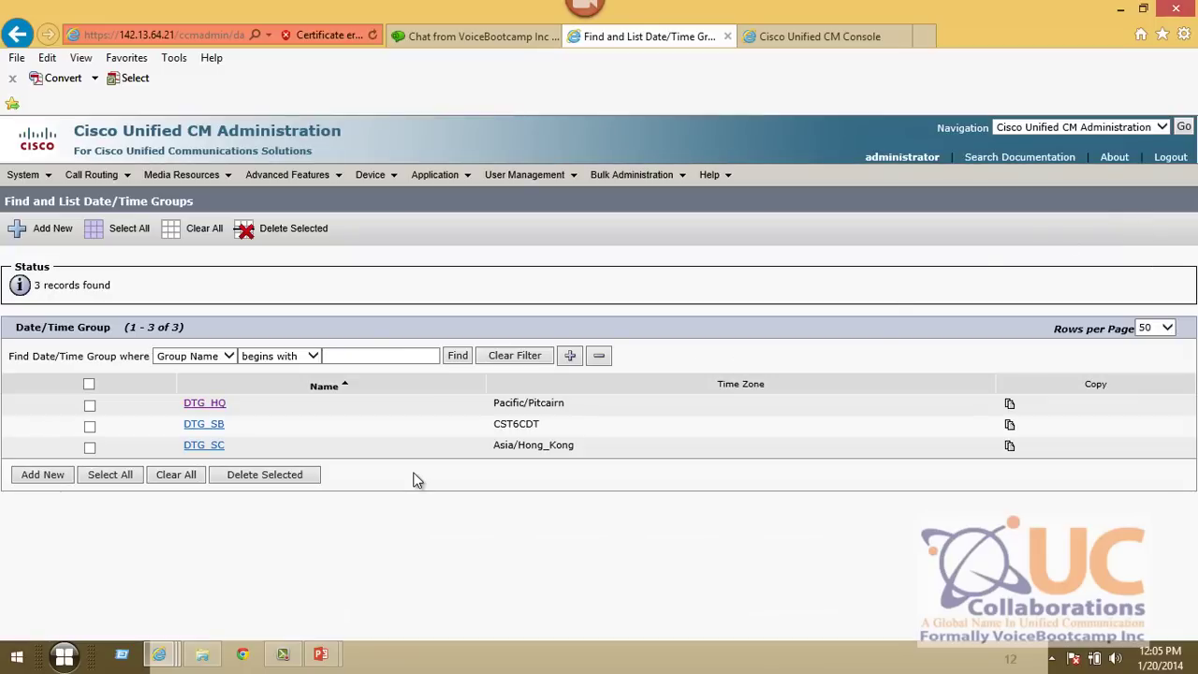
key("alt+Tab")
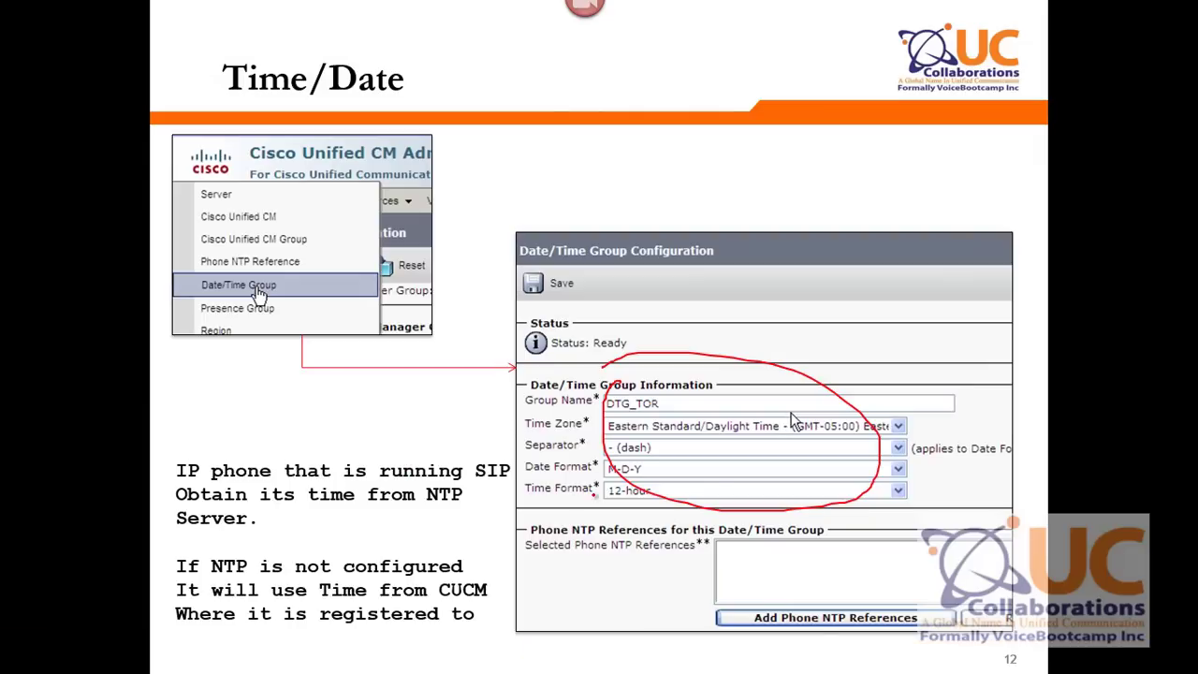
key("Right")
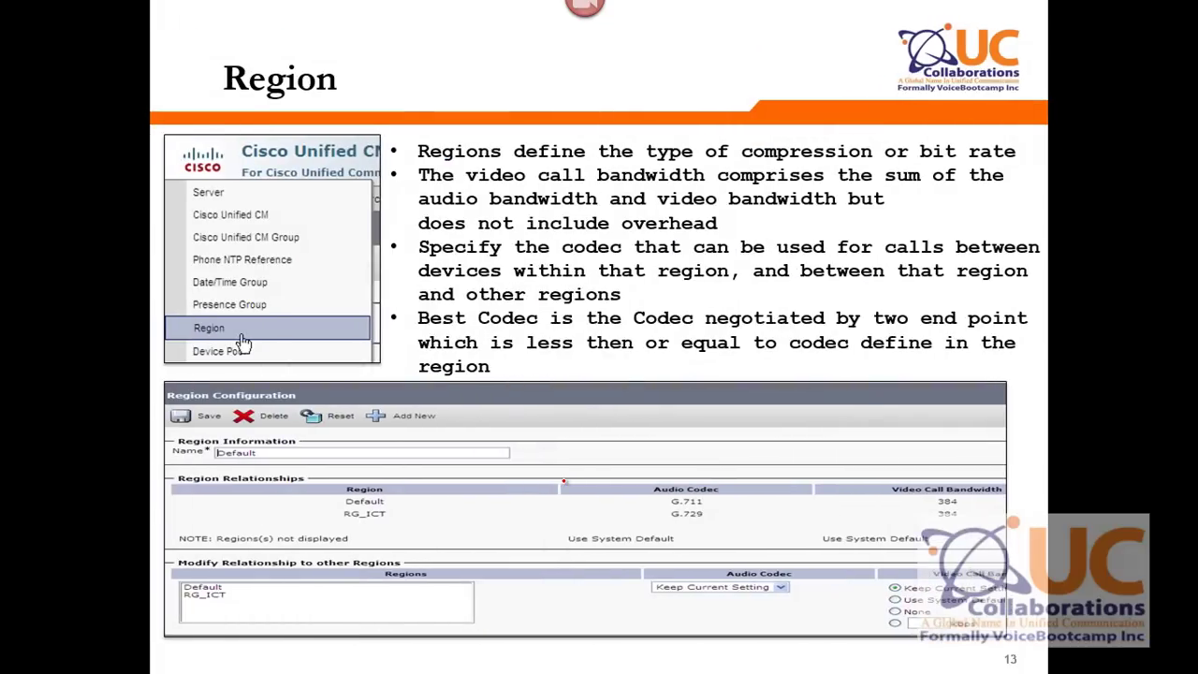
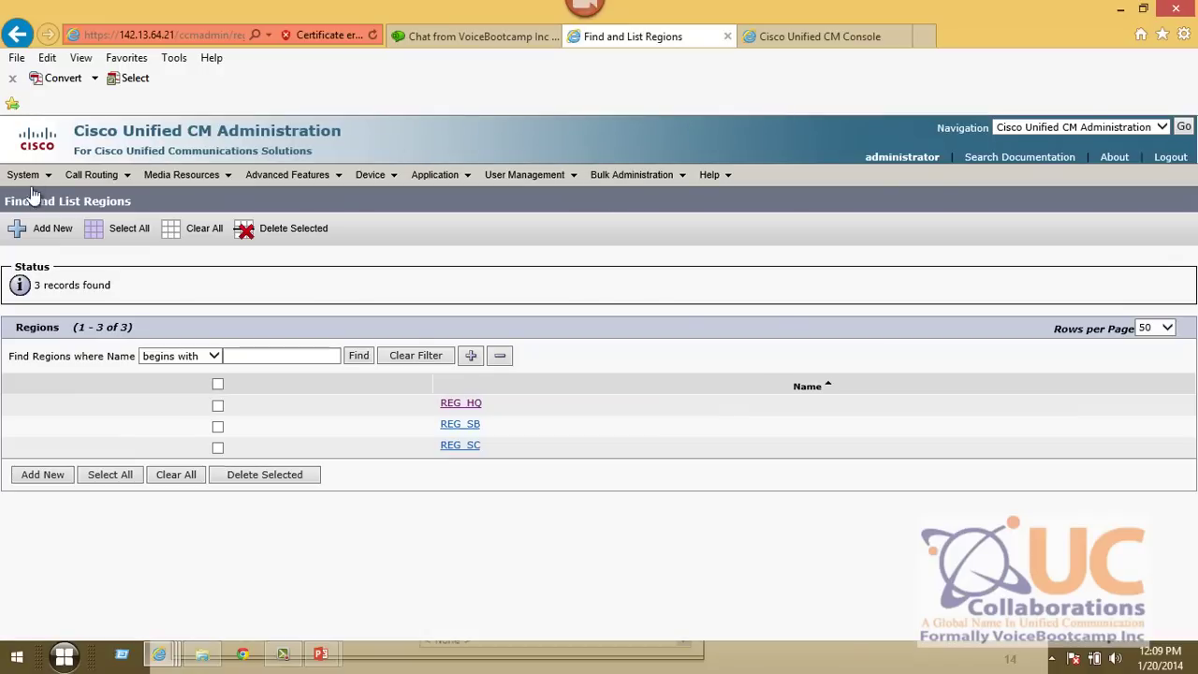
- Leave the regions list for the Cisco Unified CM Group list, which shows only Default
mouse_move(25, 176)
left_click(65, 177)
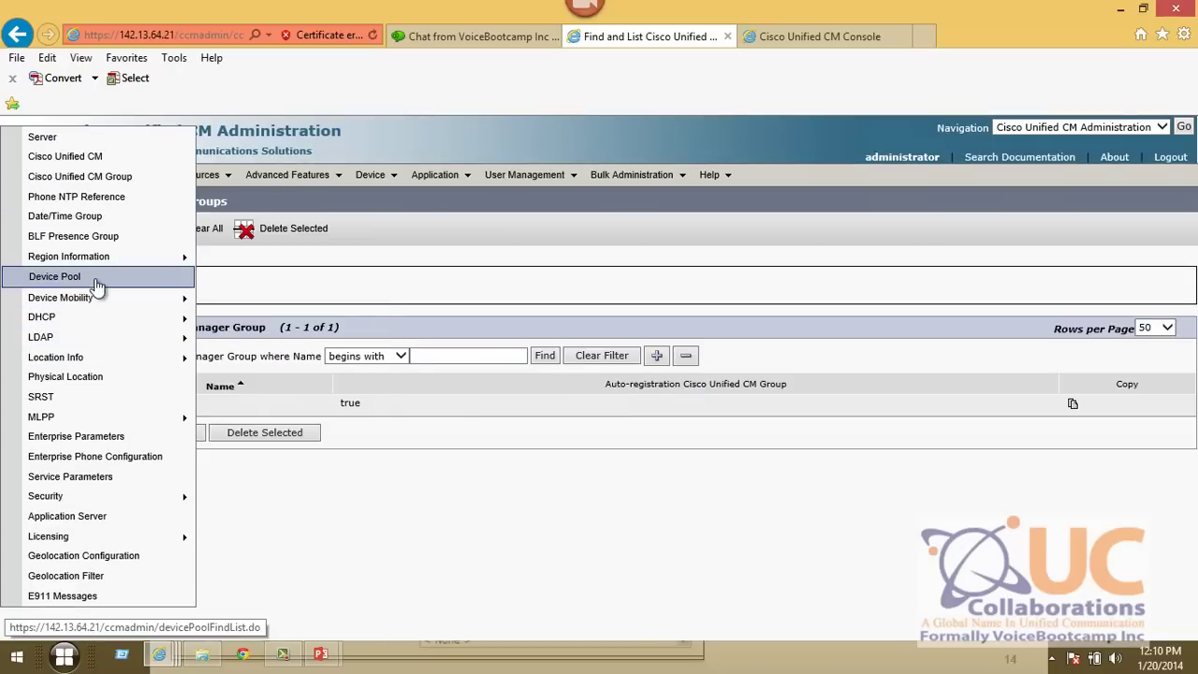
- Find the device pools and open the Default pool to review its CM group and date/time settings
left_click(96, 277)
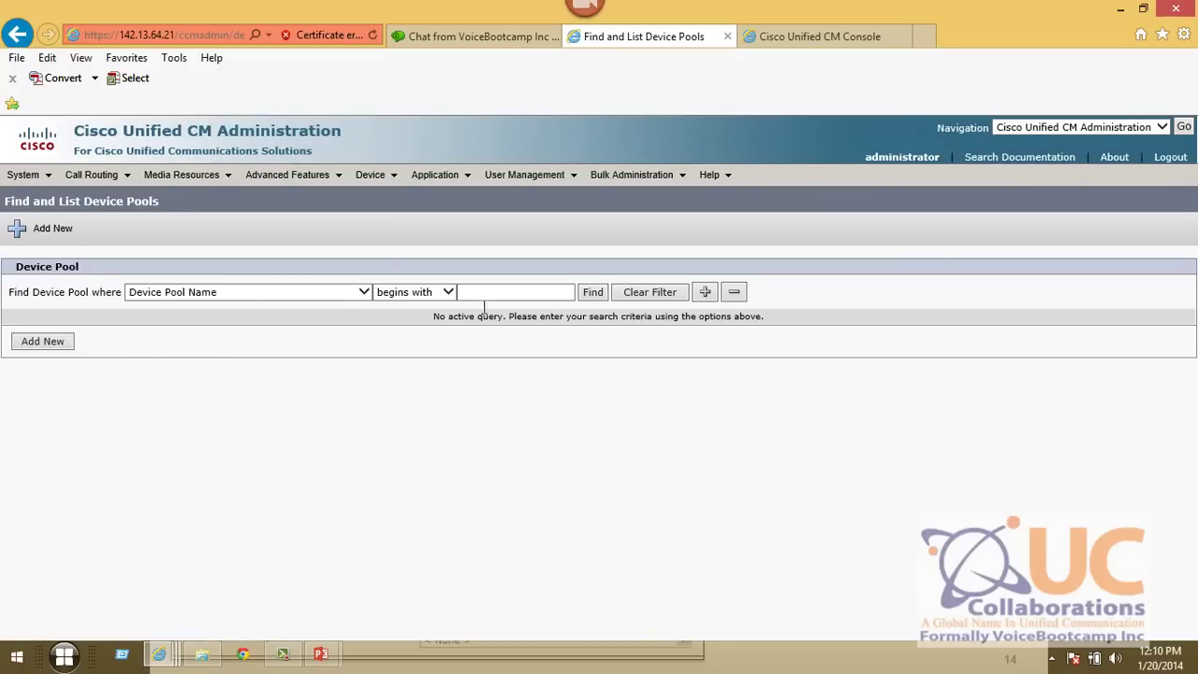
left_click(593, 294)
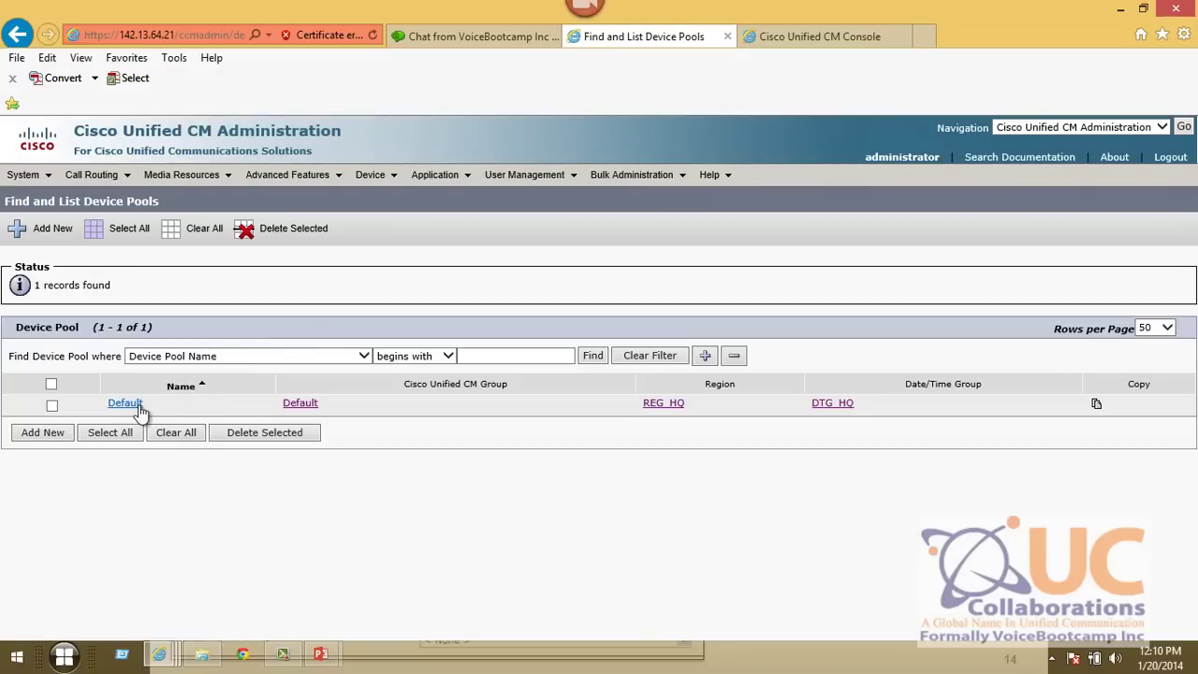
left_click(125, 403)
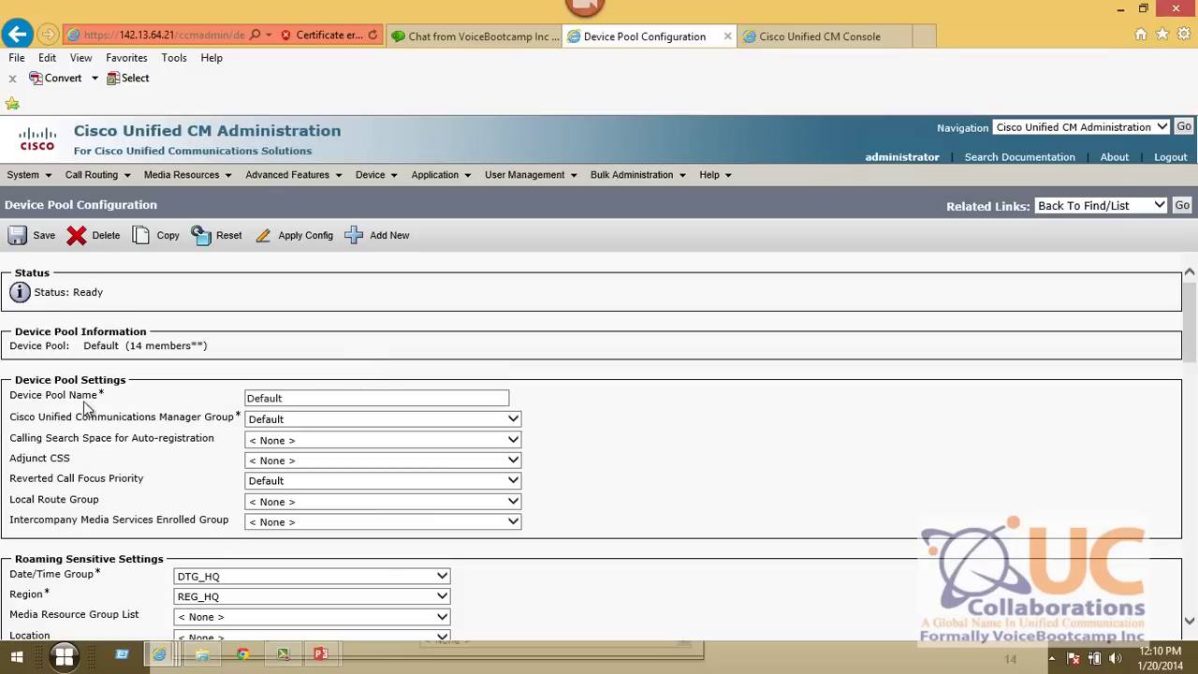
scroll(129, 405, "down", 2)
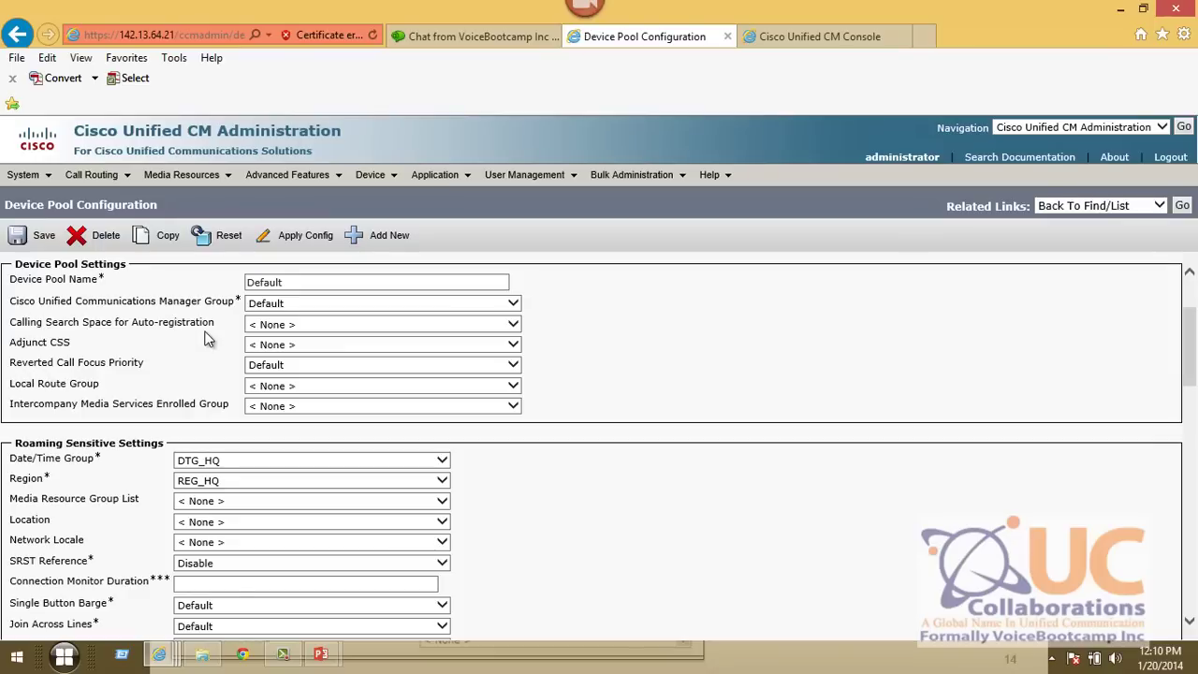
mouse_move(208, 326)
left_mouse_down()
mouse_move(64, 315)
mouse_move(222, 311)
left_mouse_up()
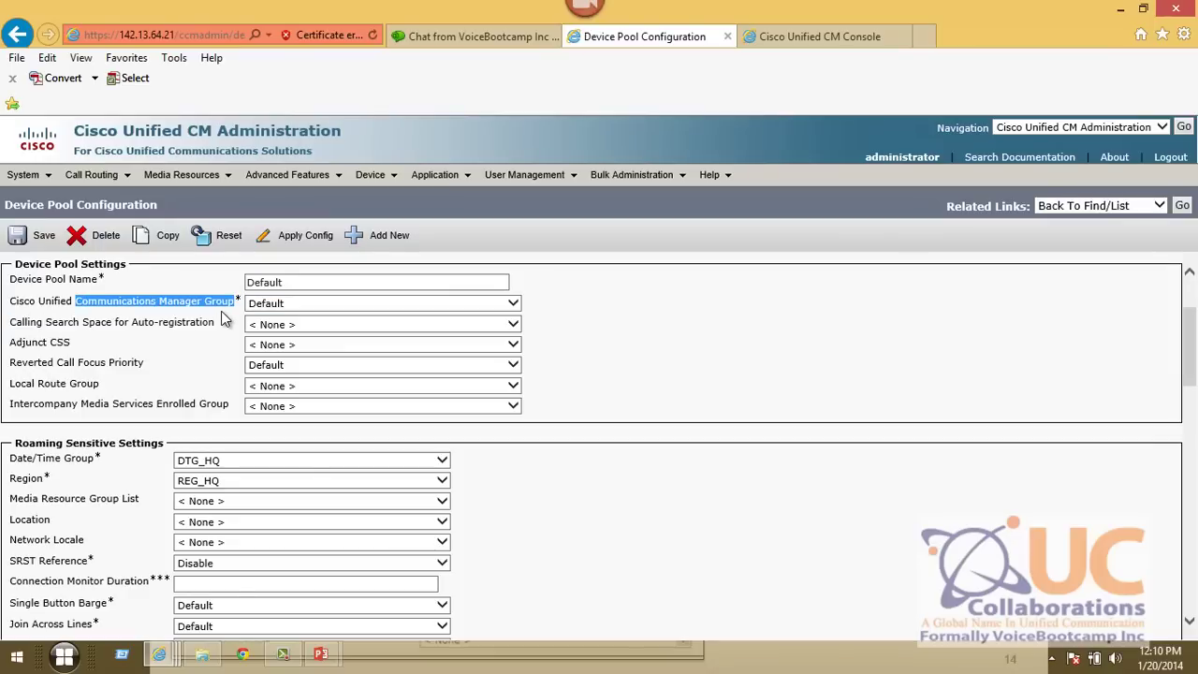
left_click_drag(37, 458, 95, 459)
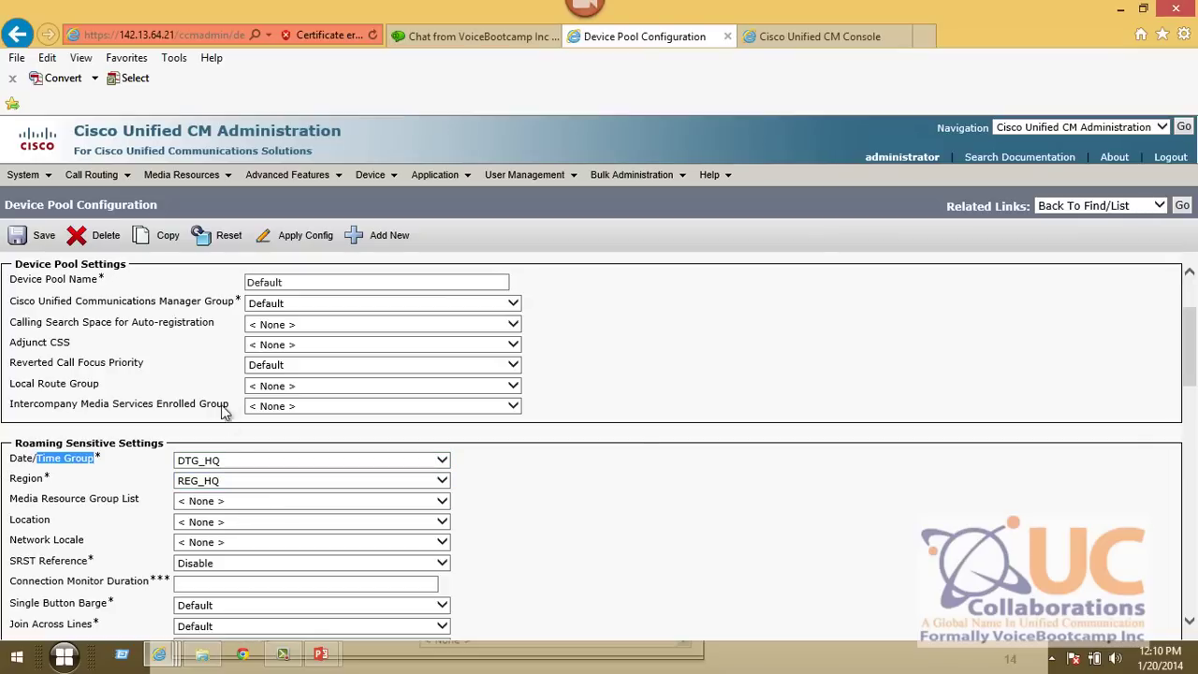
scroll(420, 433, "up", 1)
left_click_drag(286, 340, 24, 334)
- Rename the pool to DP_HQ, keeping CM group Default and DTG_HQ, and save it
key("ctrl+a")
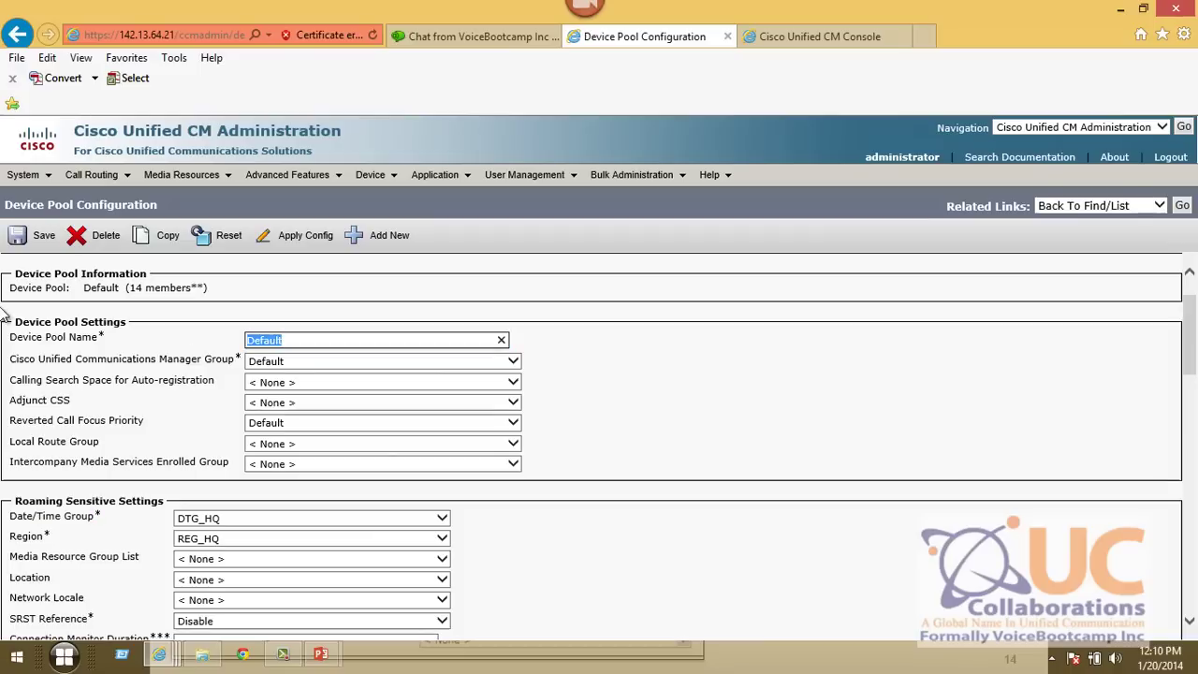
type("DP_HQ")
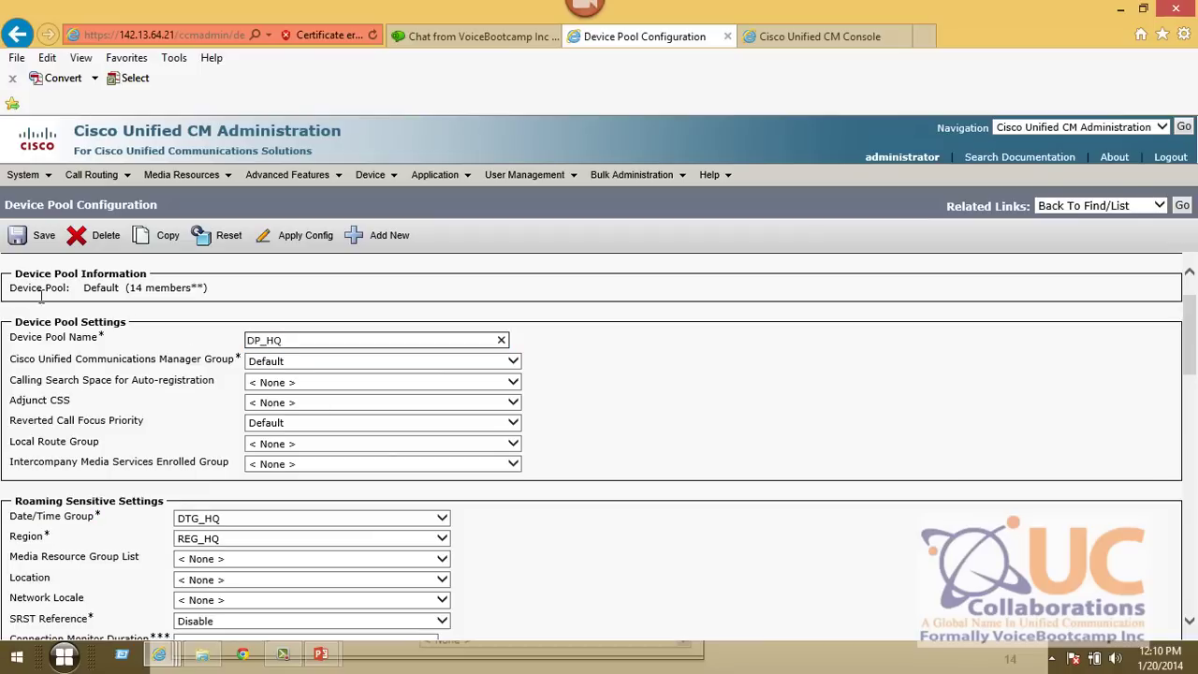
left_click(273, 364)
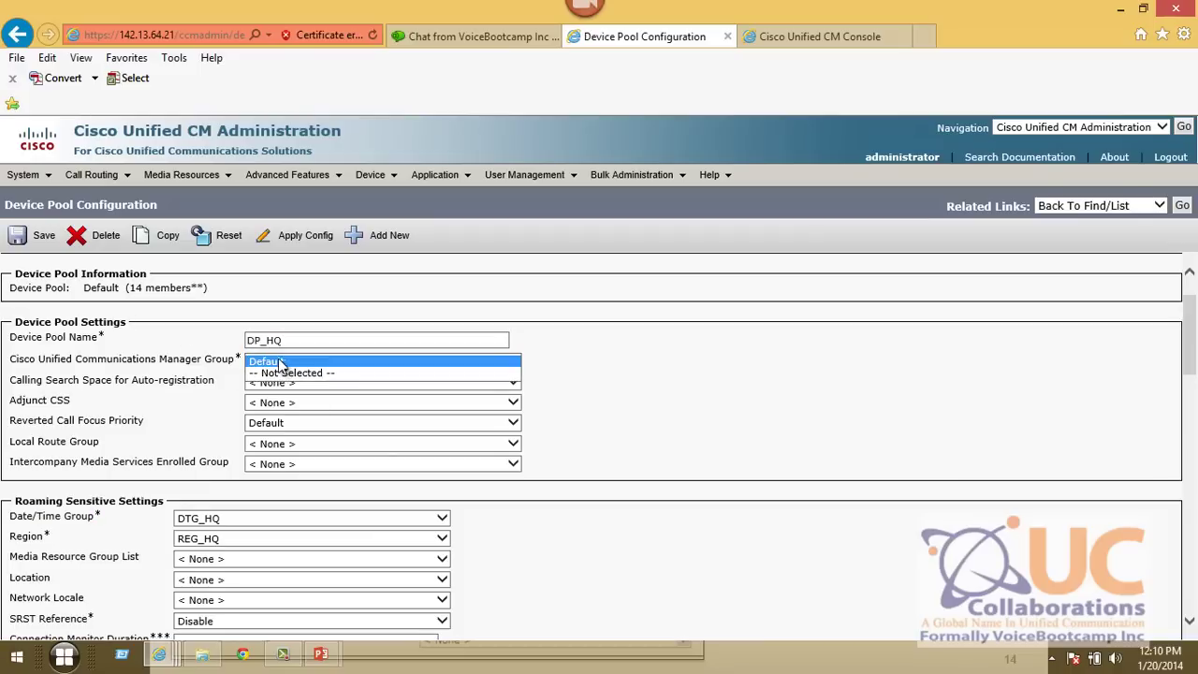
left_click(279, 363)
scroll(211, 451, "down", 3)
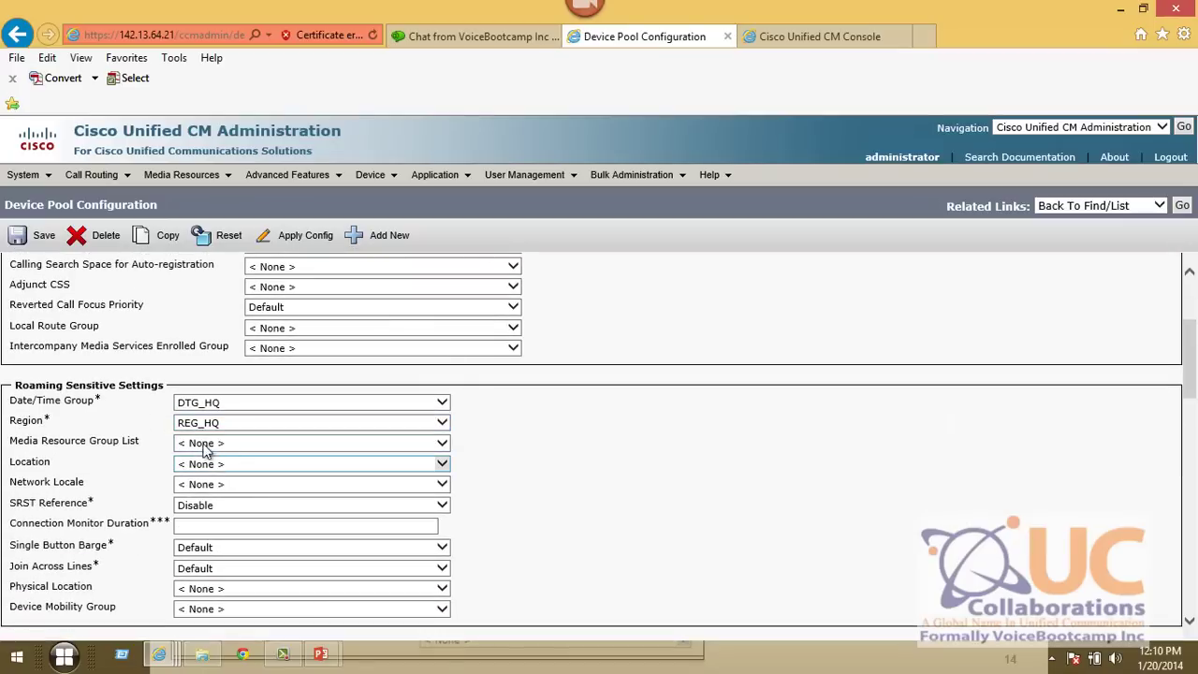
left_click_drag(30, 402, 93, 402)
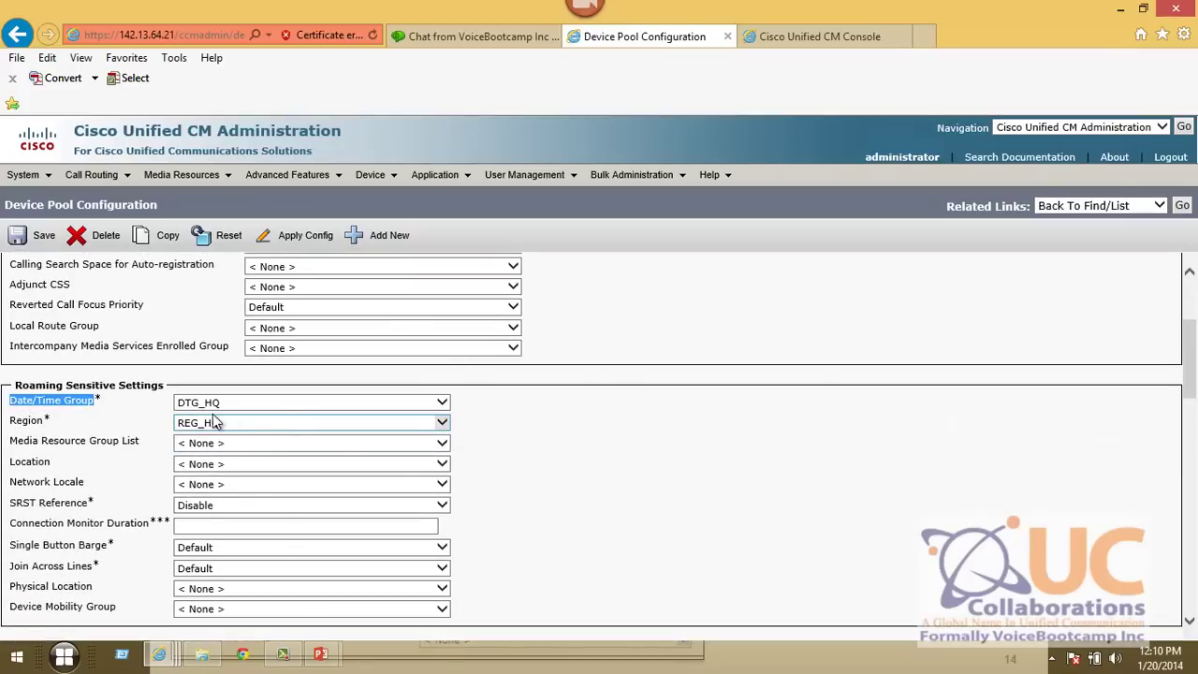
left_click(206, 407)
left_click(205, 406)
left_click(28, 425)
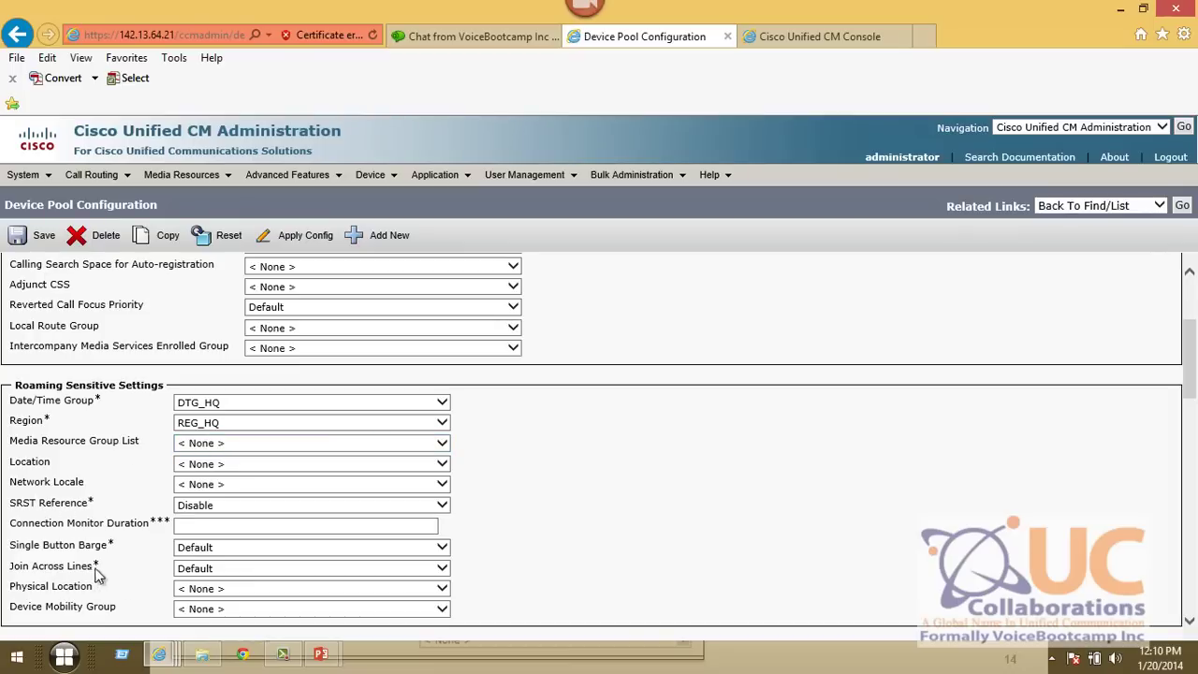
left_click(32, 240)
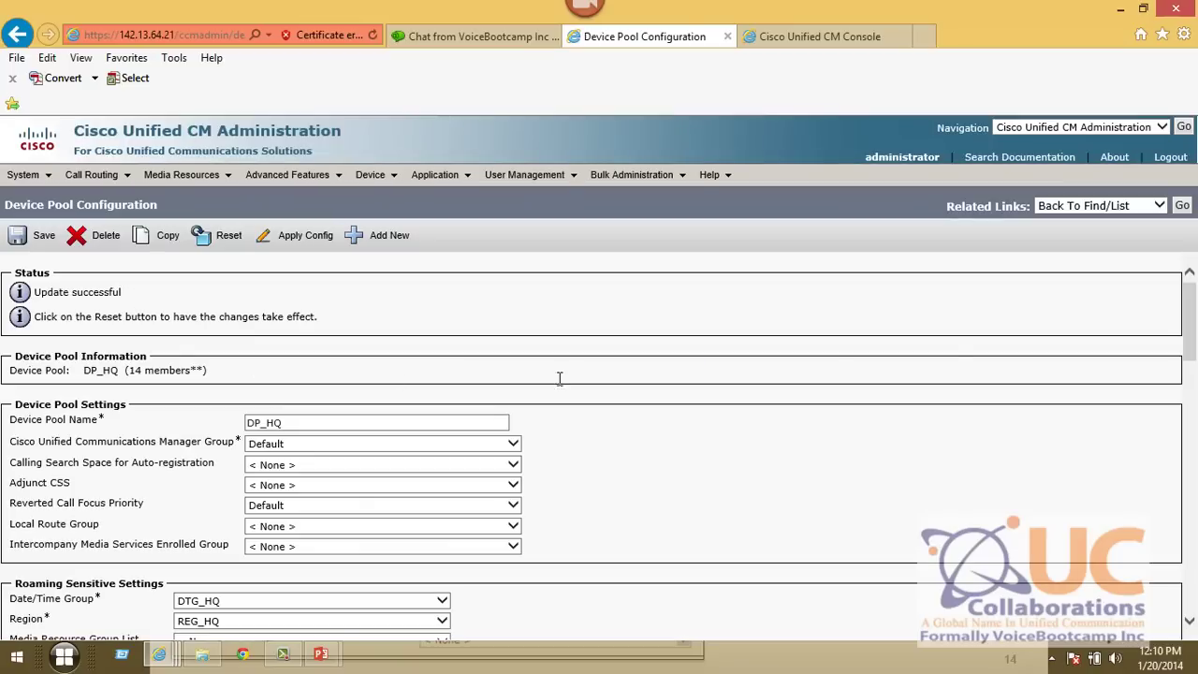
- Copy DP_HQ as DP_SB with date/time group DTG_SB and region REG_SB, and save it
left_click(159, 235)
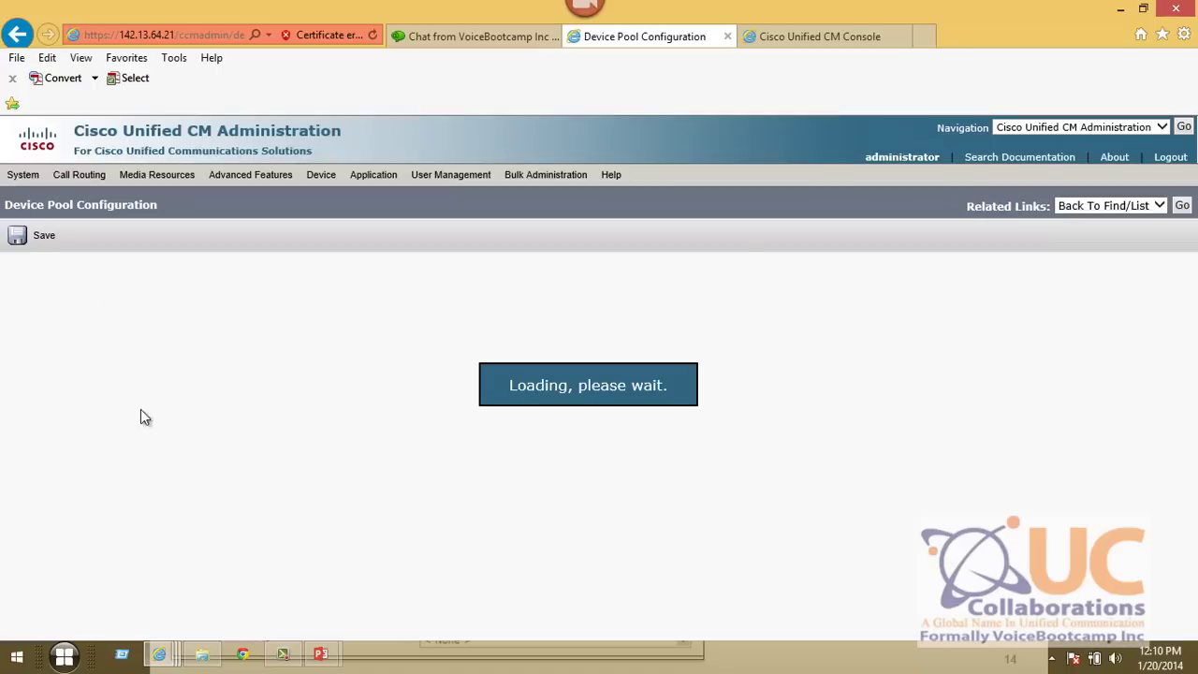
left_click(297, 398)
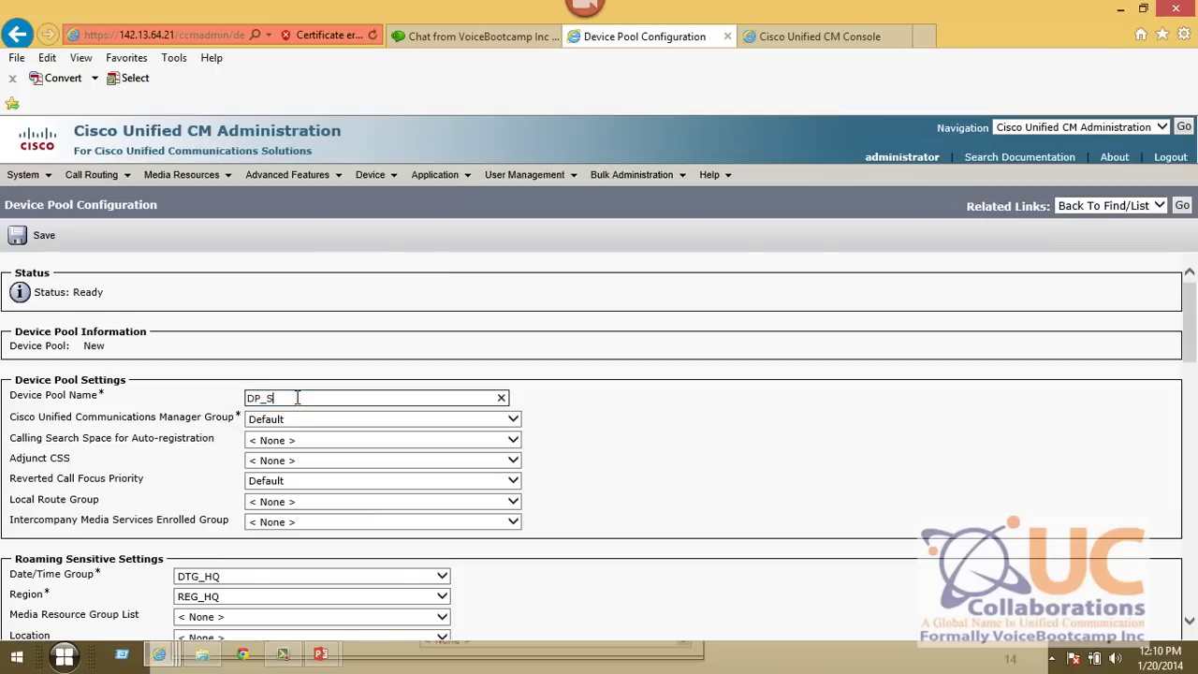
type("SB")
scroll(225, 460, "down", 2)
left_click(217, 460)
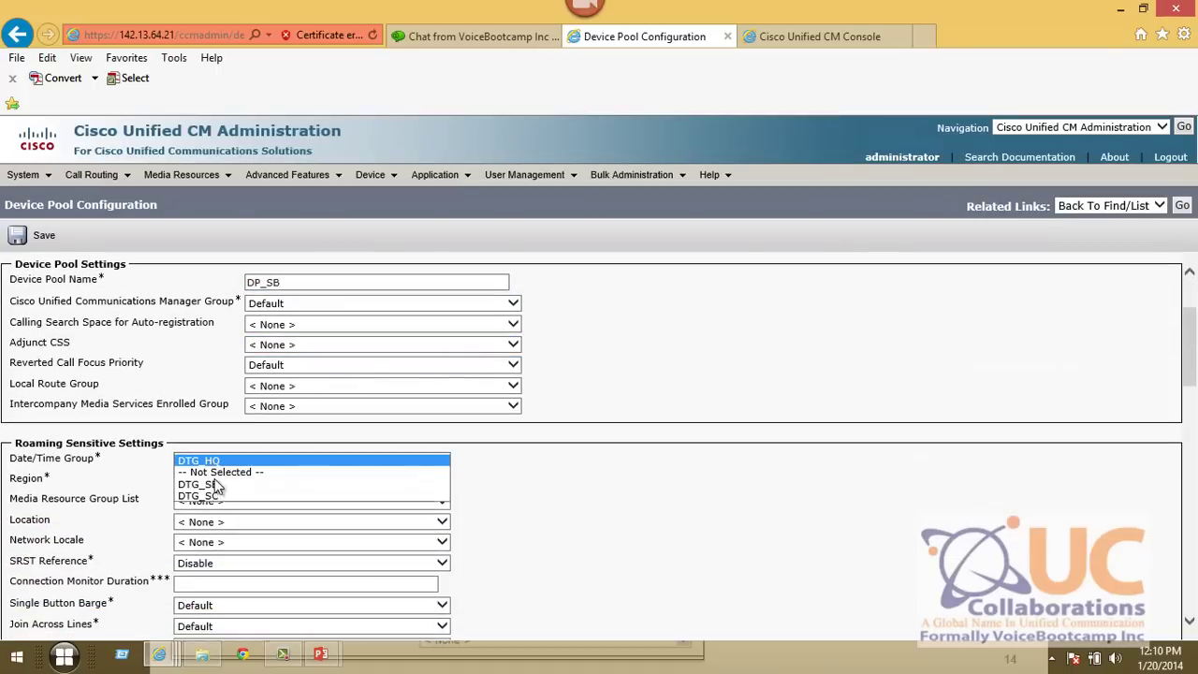
left_click(216, 485)
left_click(210, 479)
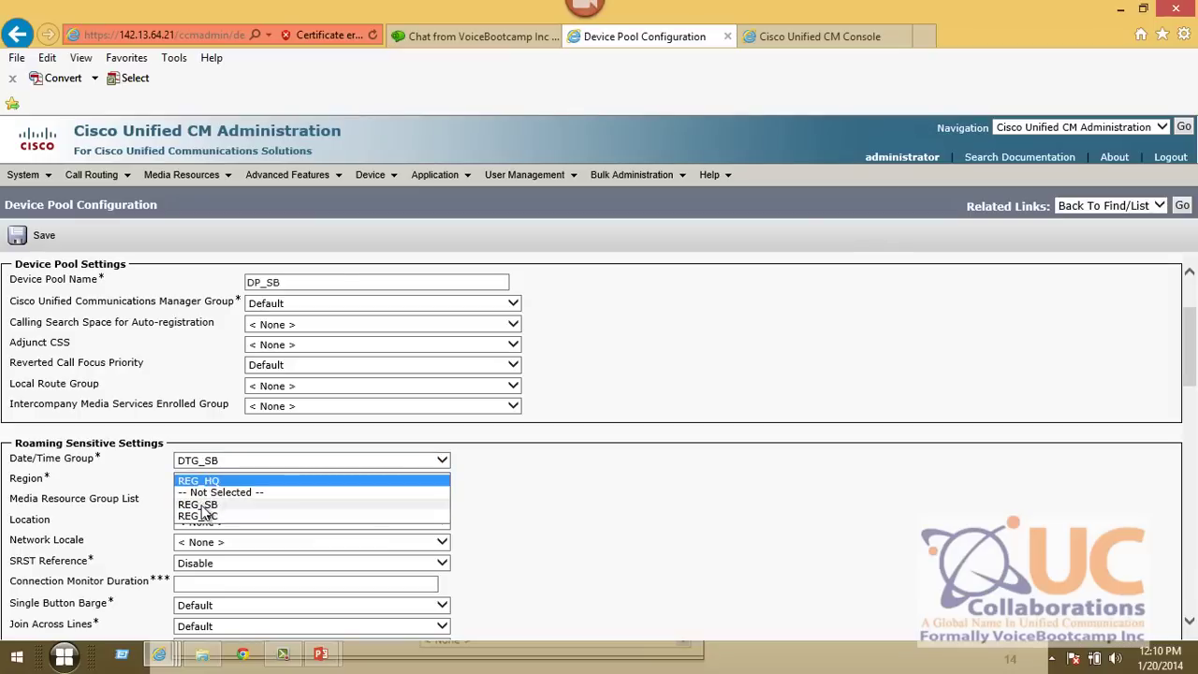
left_click(208, 514)
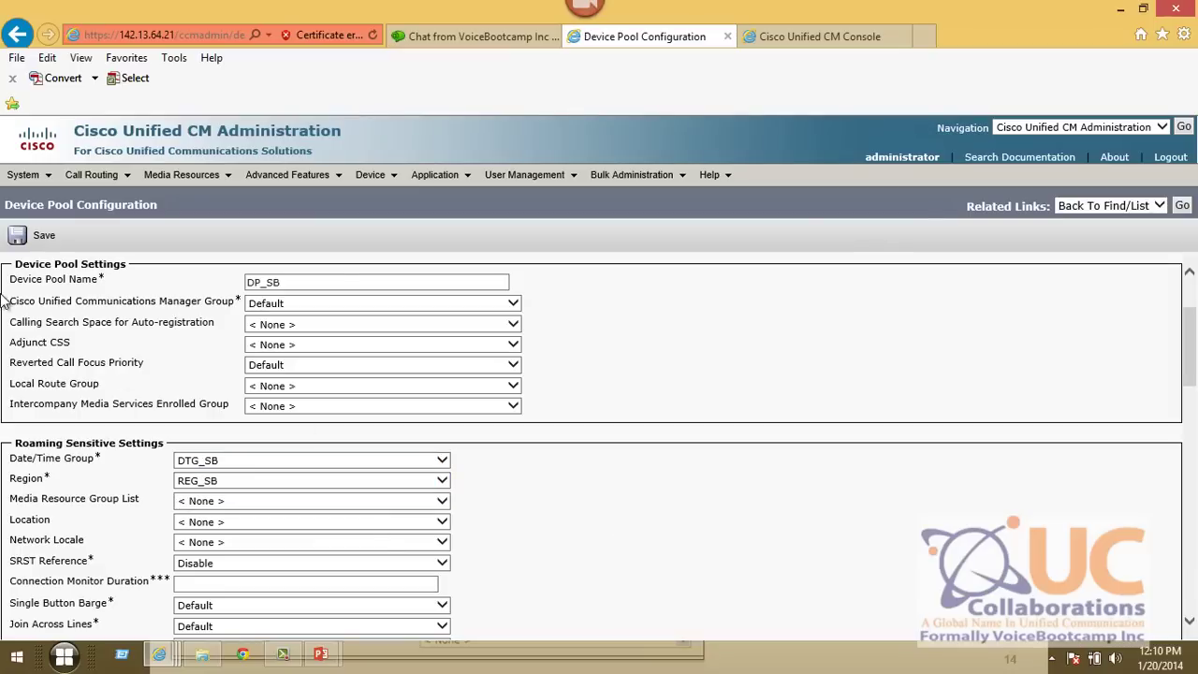
left_click(39, 236)
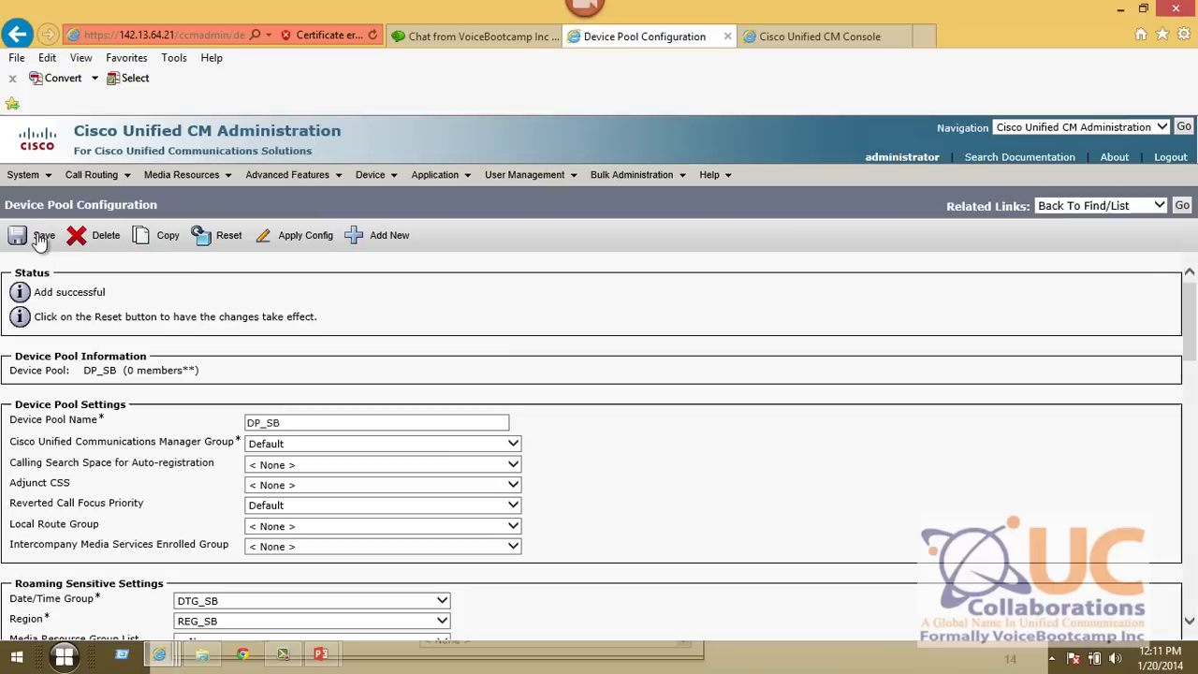
- Copy DP_SB as DP_SC with DTG_SC and REG_SC, save, and return to the pool list
left_click(167, 236)
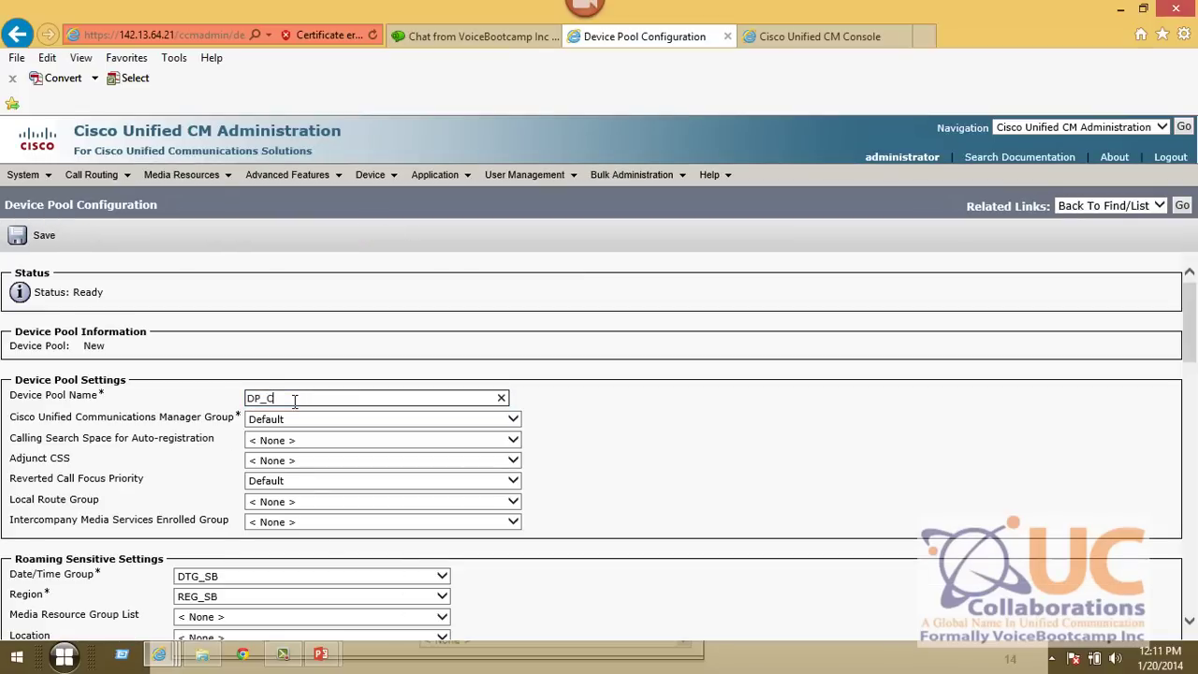
type("SC")
scroll(309, 400, "down", 3)
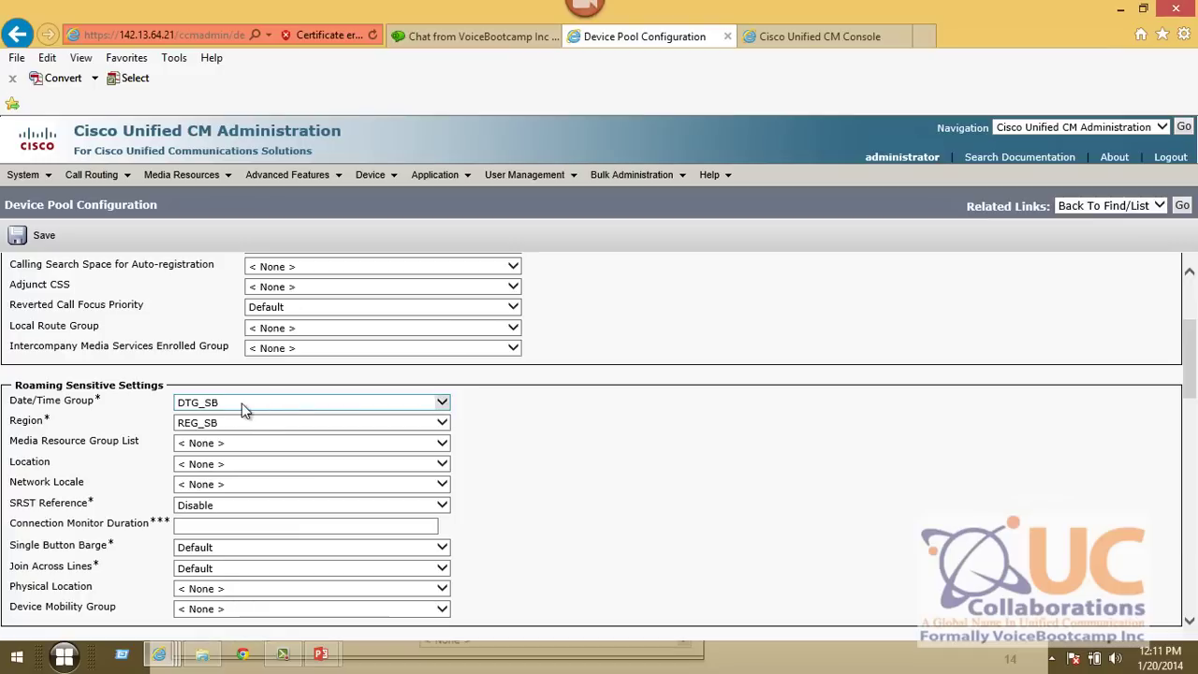
left_click(246, 404)
left_click(197, 437)
left_click(201, 420)
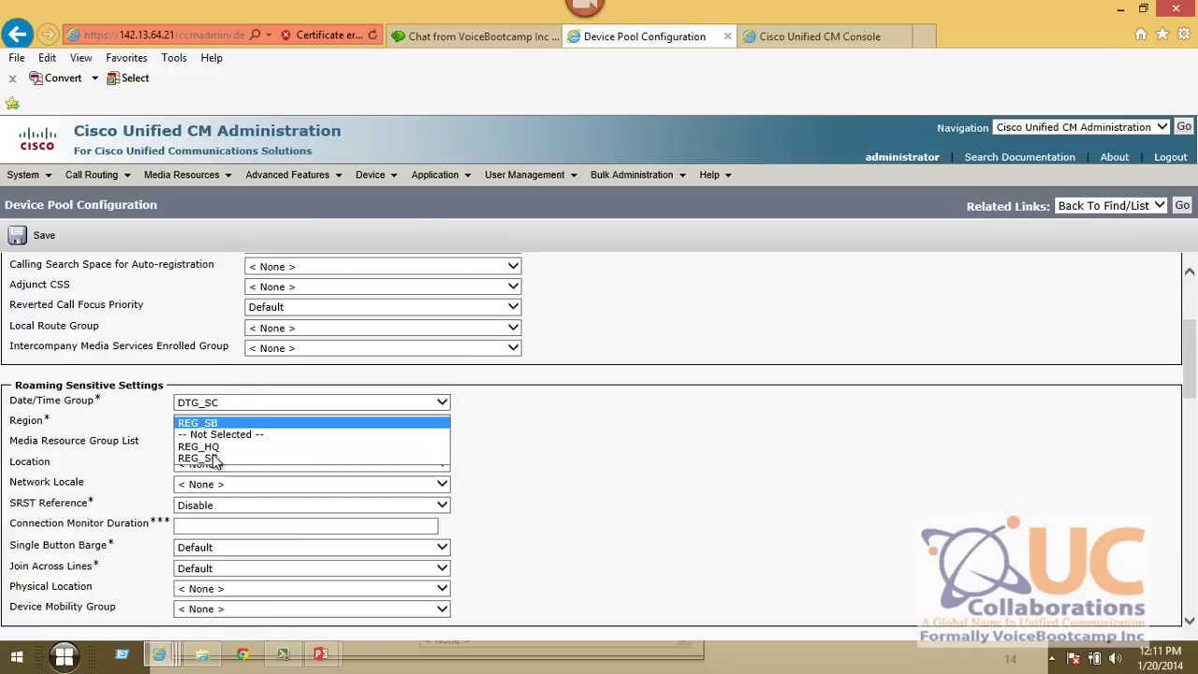
key("Return")
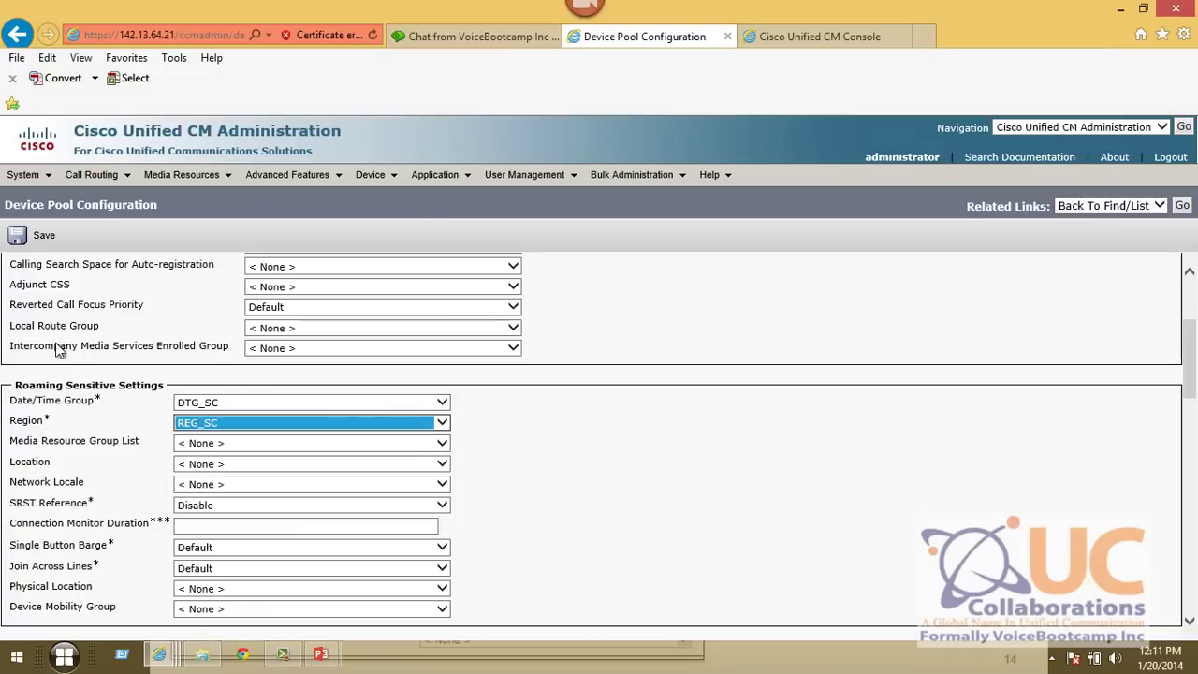
left_click(38, 235)
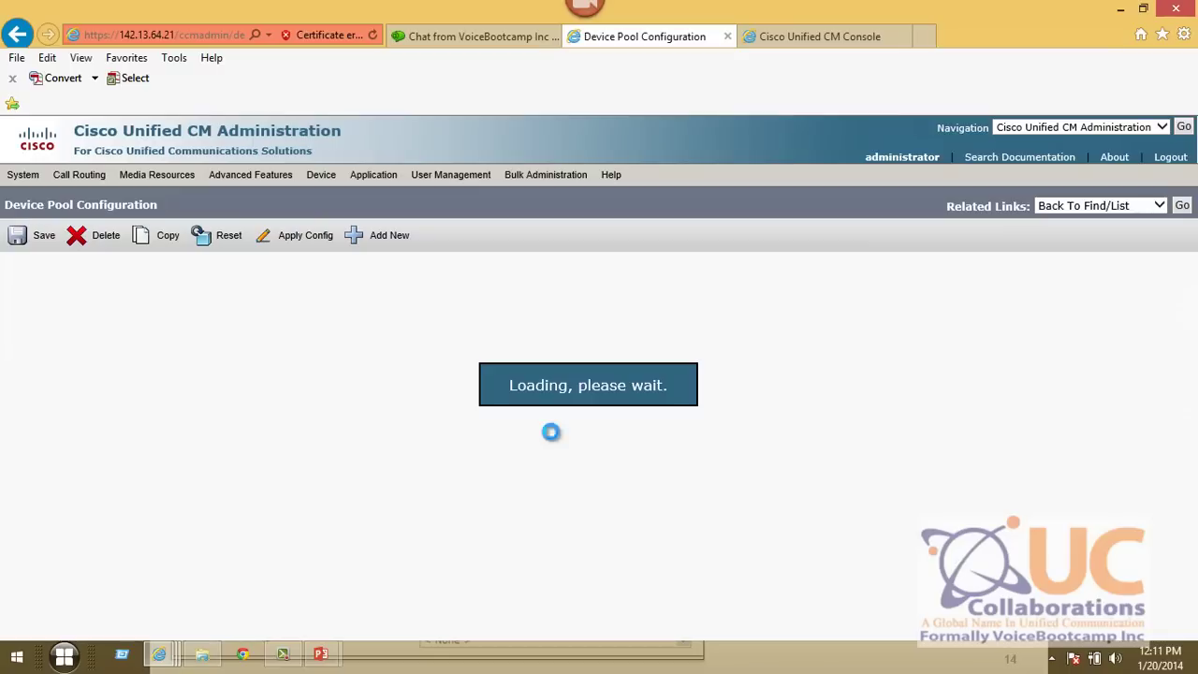
left_click(1181, 204)
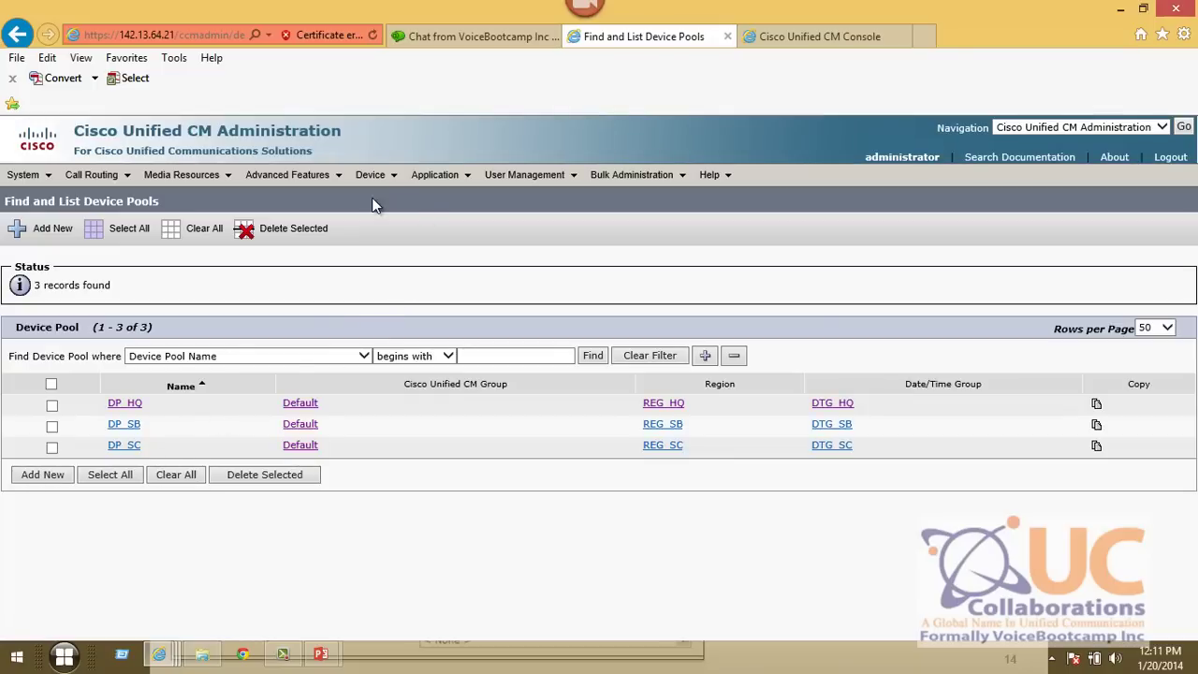
- List all phones, showing 1 - 6 of 6 registered phones
mouse_move(372, 176)
left_click(410, 260)
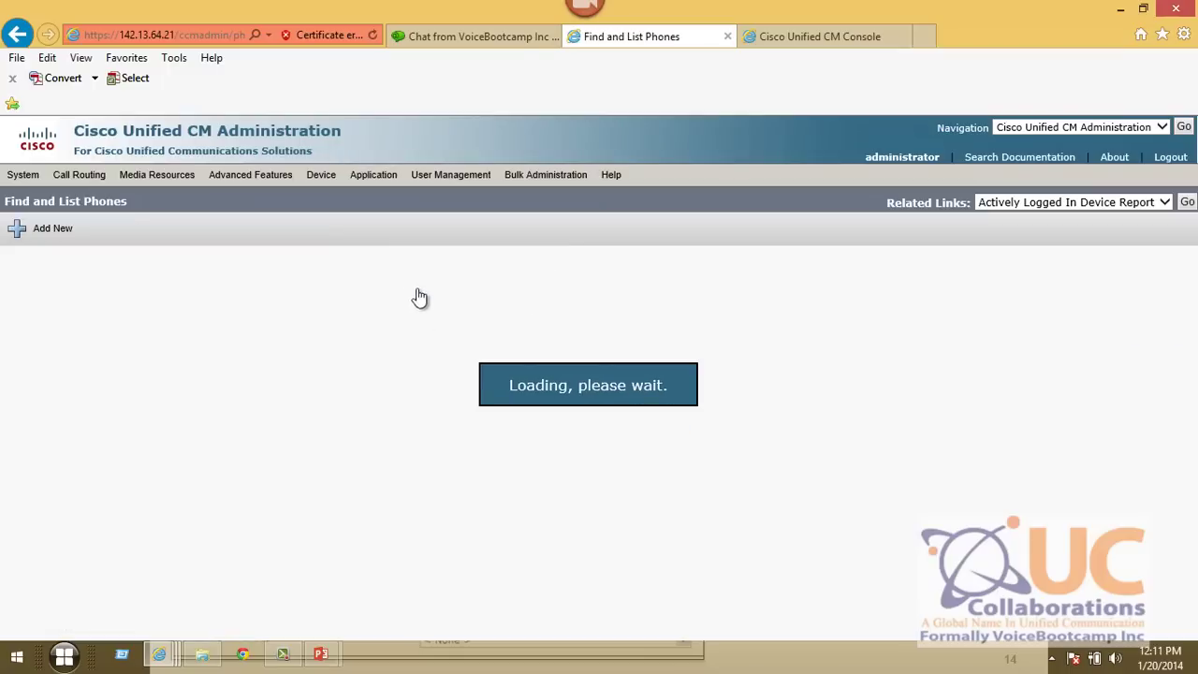
left_click(489, 292)
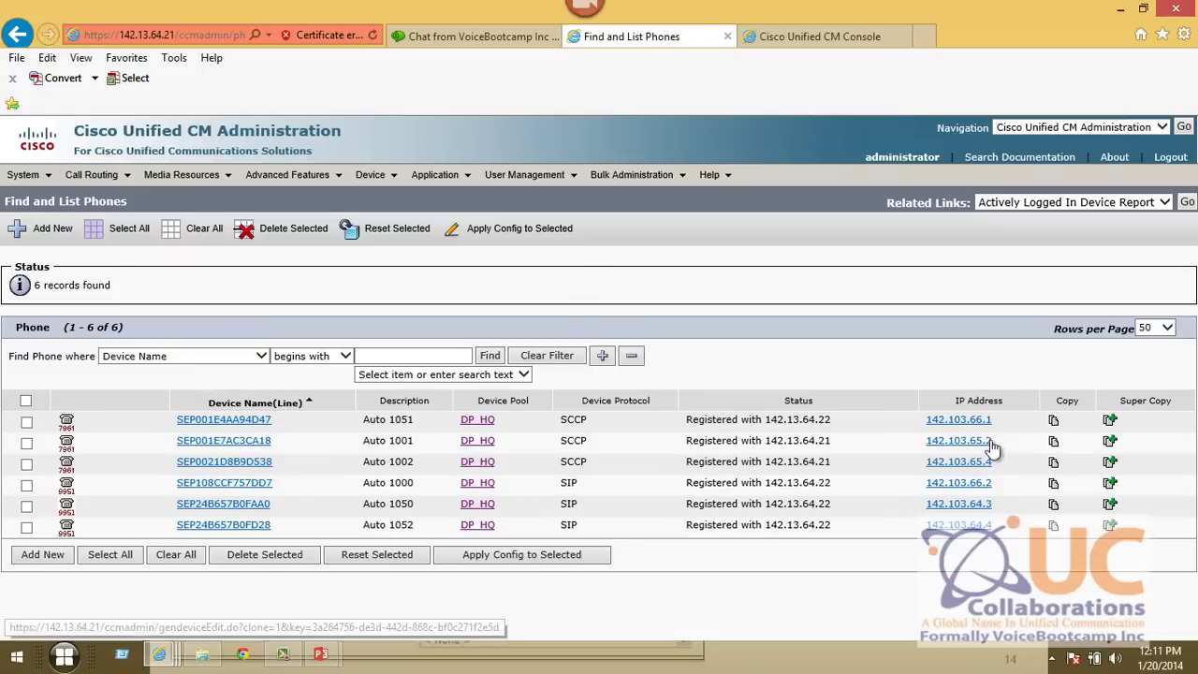
left_click_drag(65, 327, 124, 327)
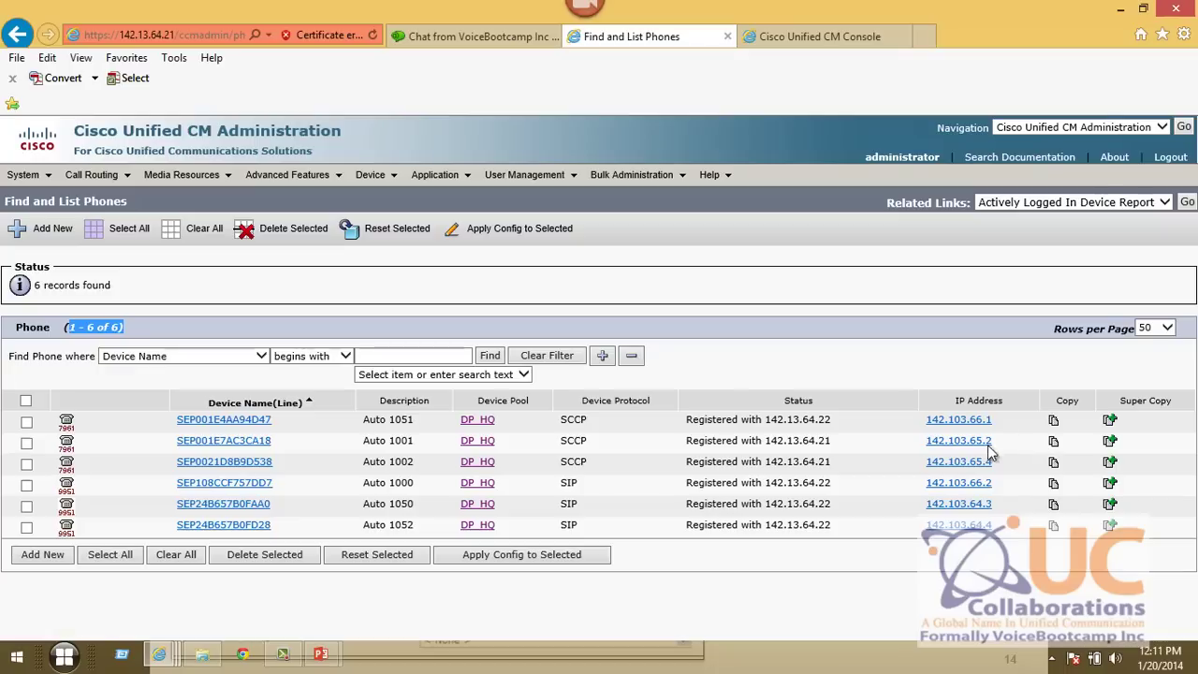
left_click_drag(1000, 528, 96, 506)
left_click(309, 533)
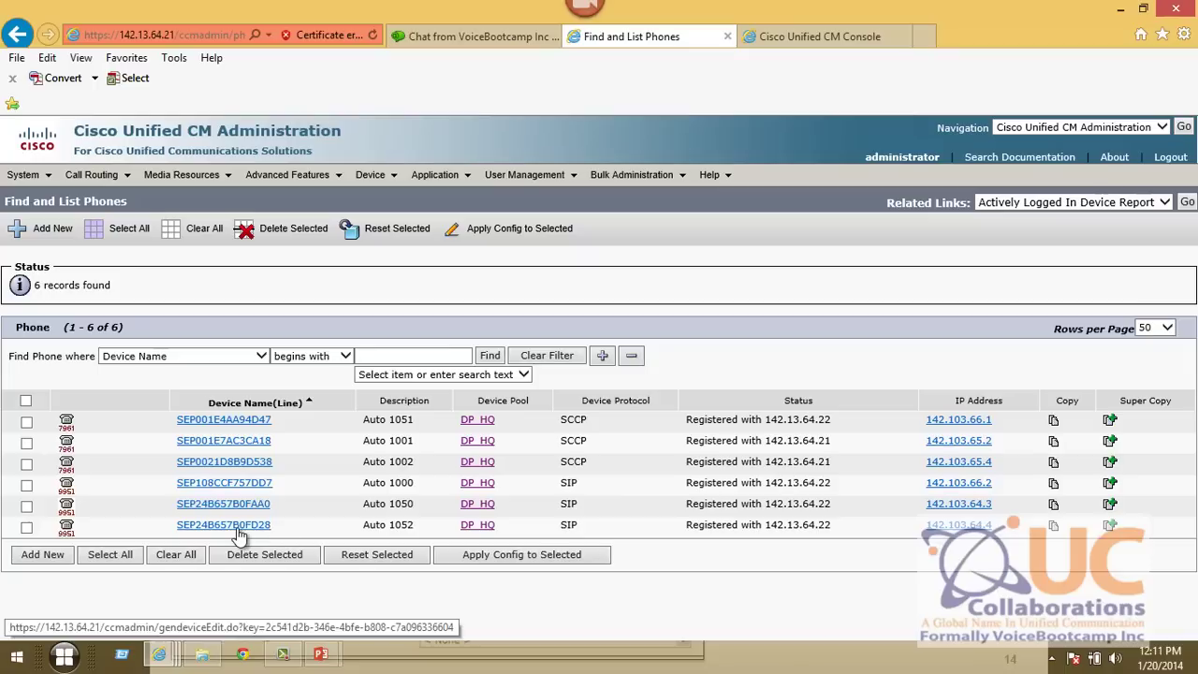
- Confirm phone SEP24B657B0FD28 is in DP_HQ, then return to the phone list
left_click(240, 526)
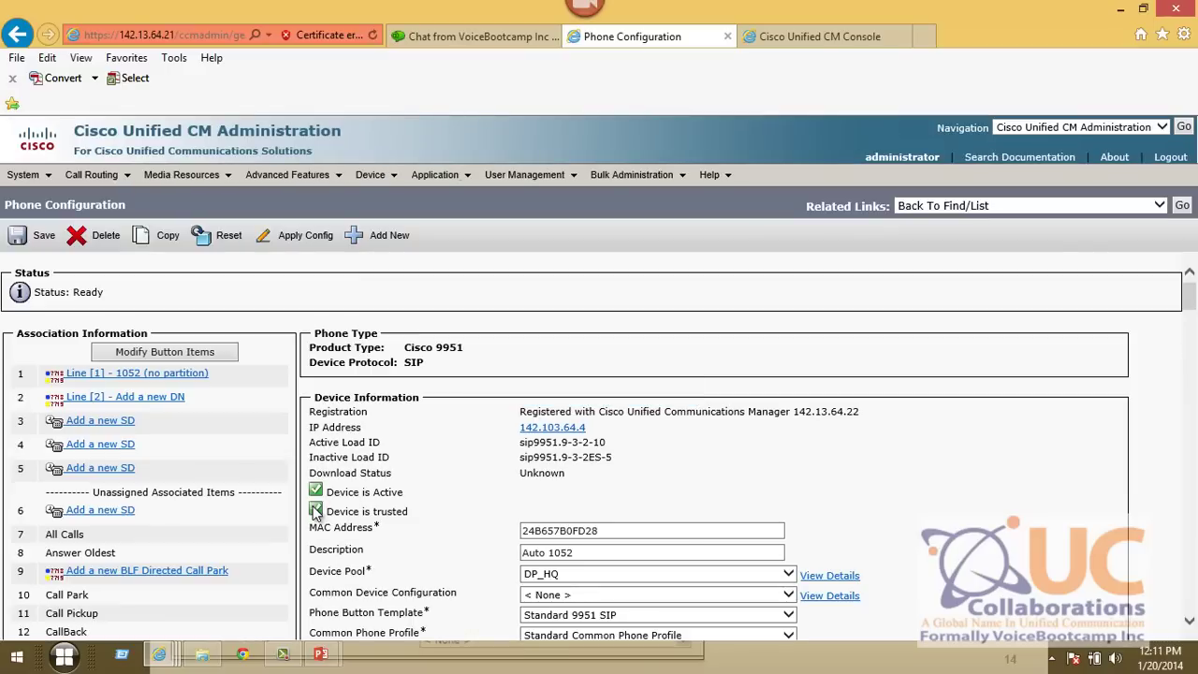
scroll(566, 505, "down", 3)
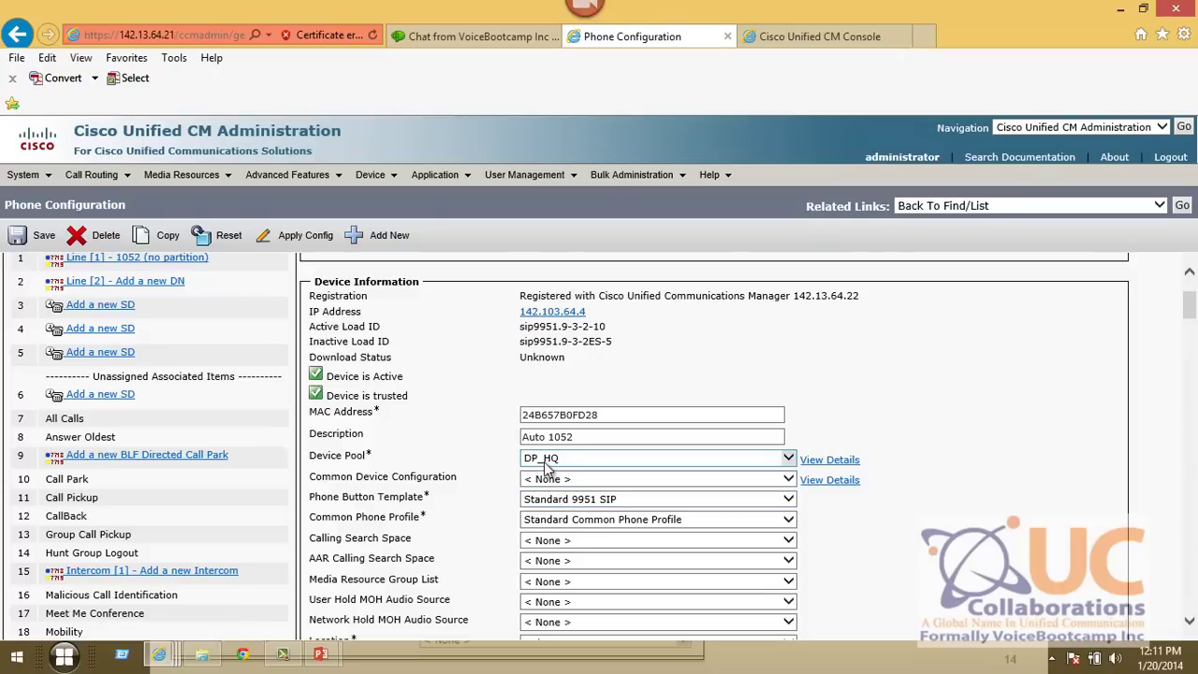
left_click(549, 465)
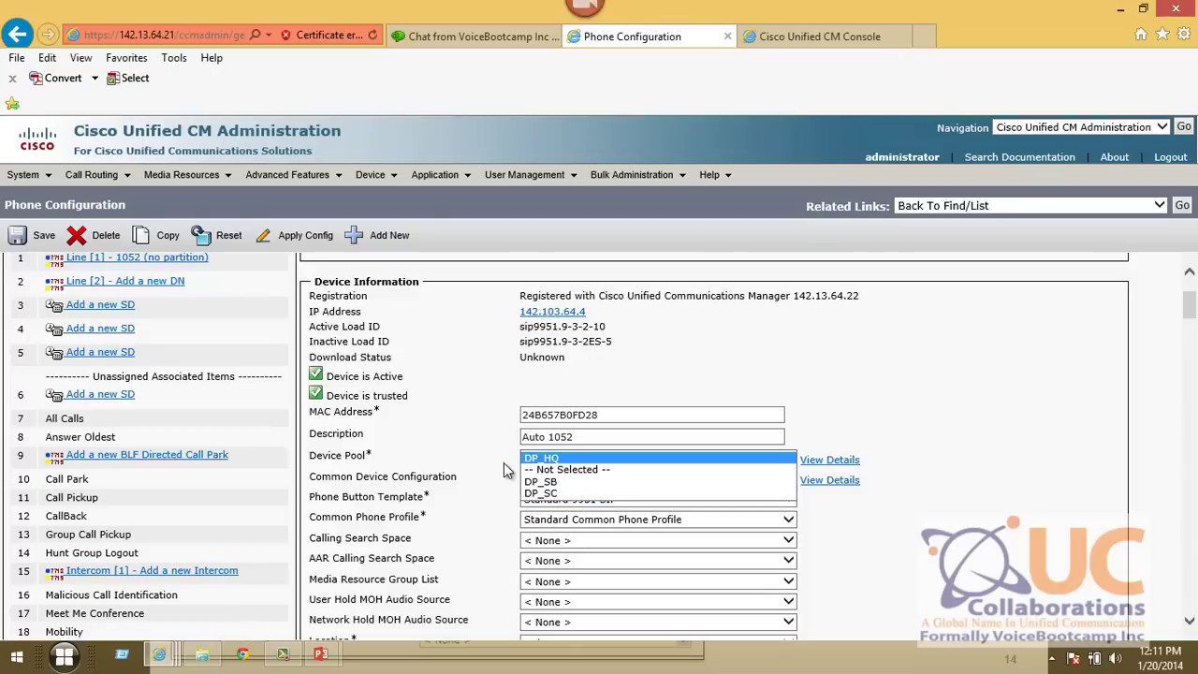
left_click(1182, 207)
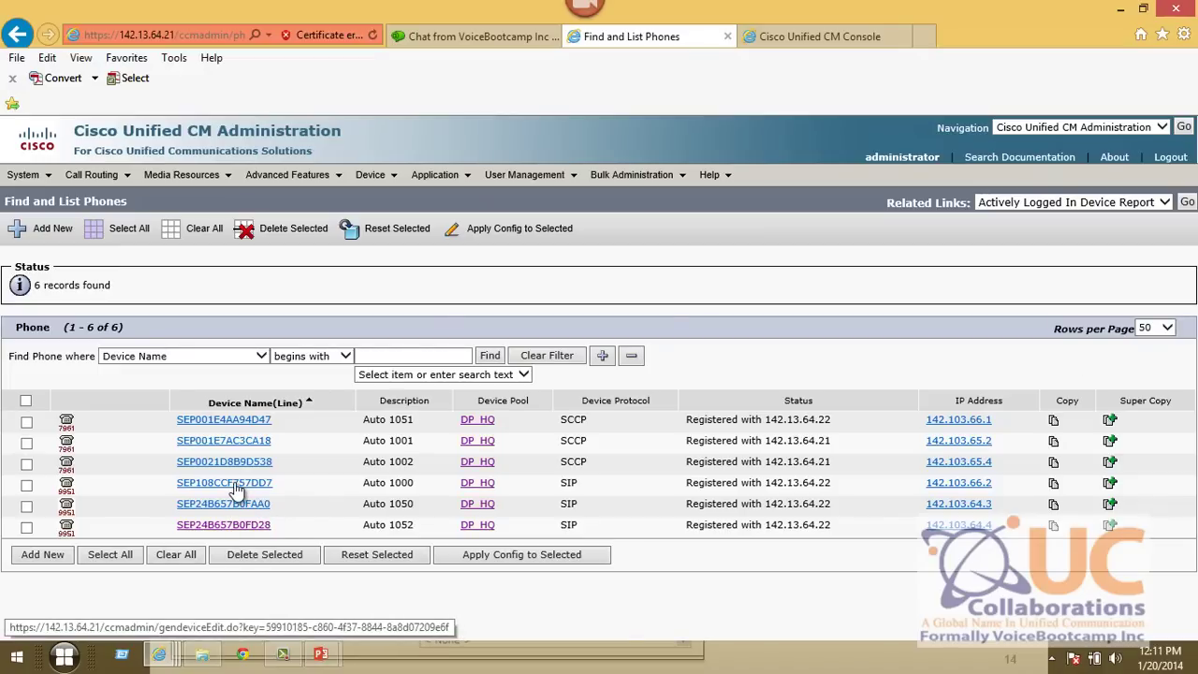
left_click_drag(236, 486, 730, 483)
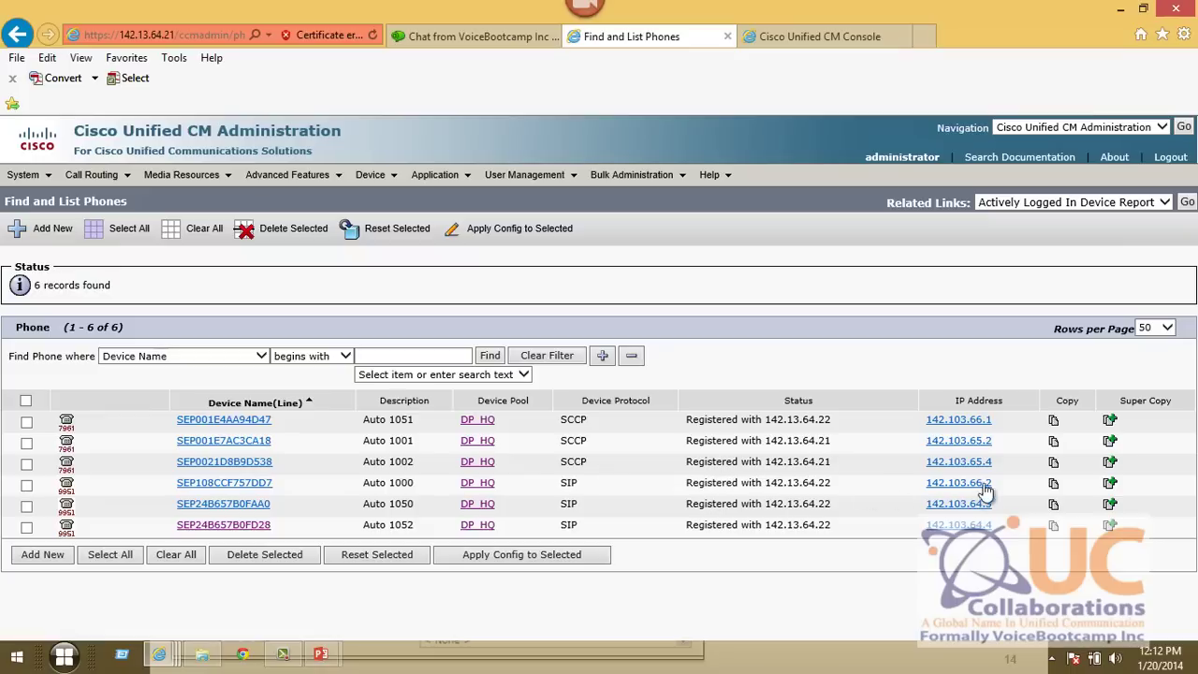
left_click_drag(1008, 468, 970, 443)
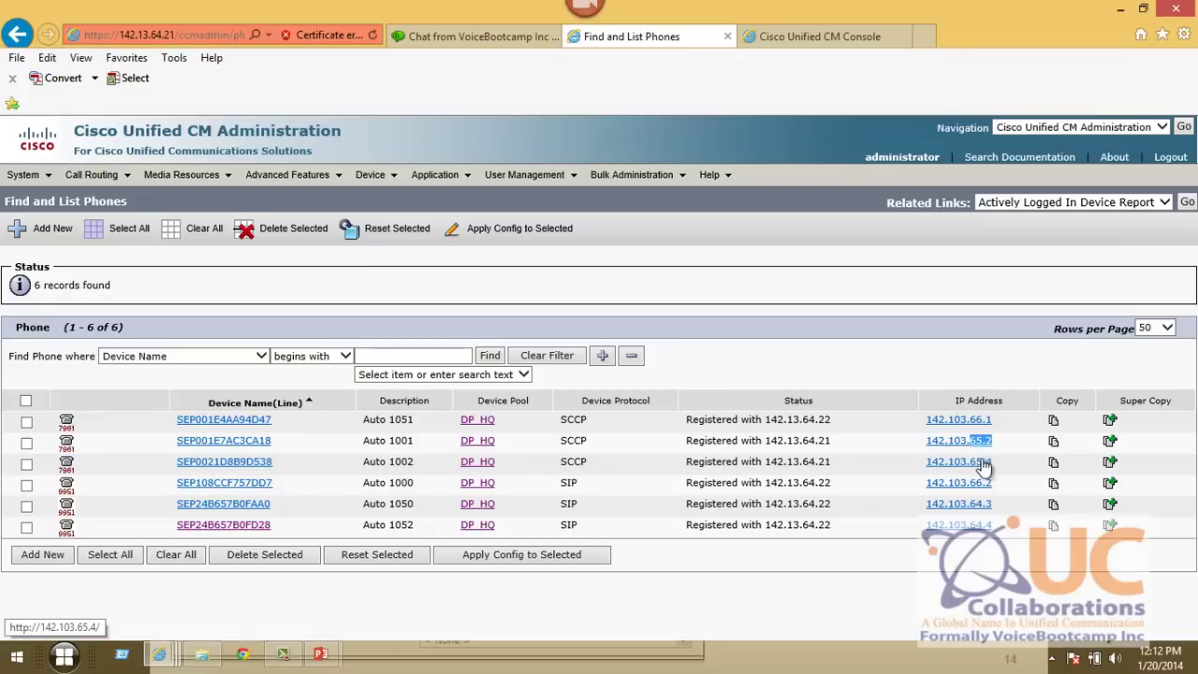
- Move phone SEP001E7AC3CA18 (Auto 1001) into device pool DP_SB and save
left_click(251, 441)
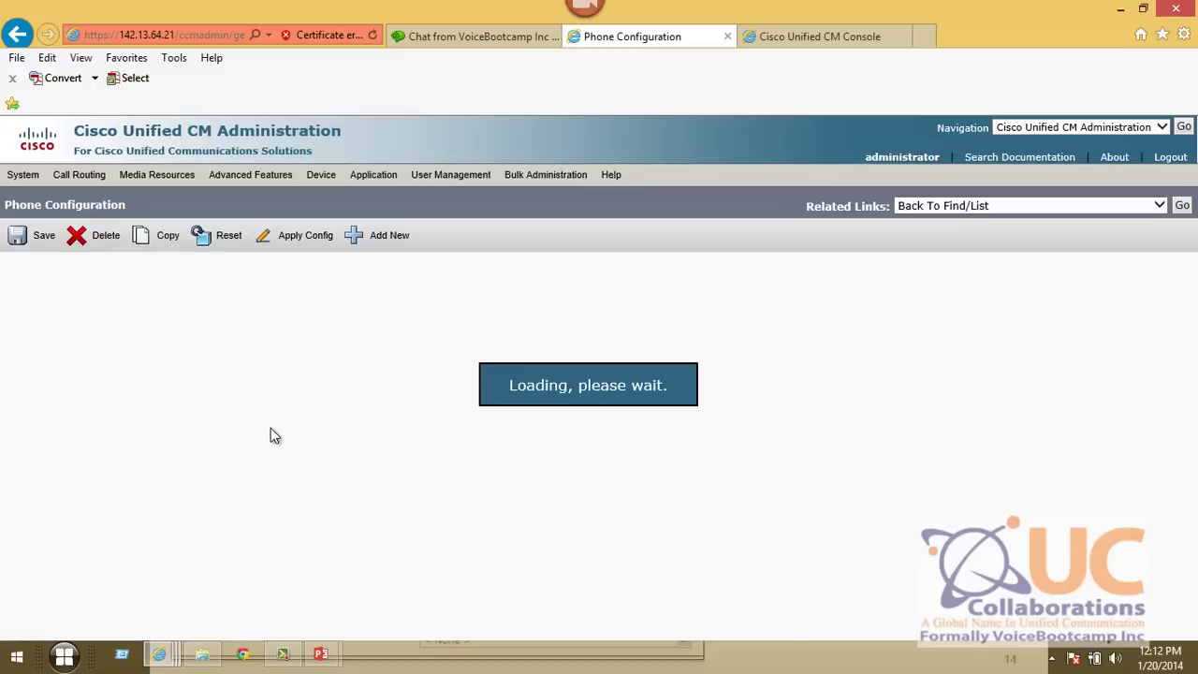
scroll(292, 438, "down", 3)
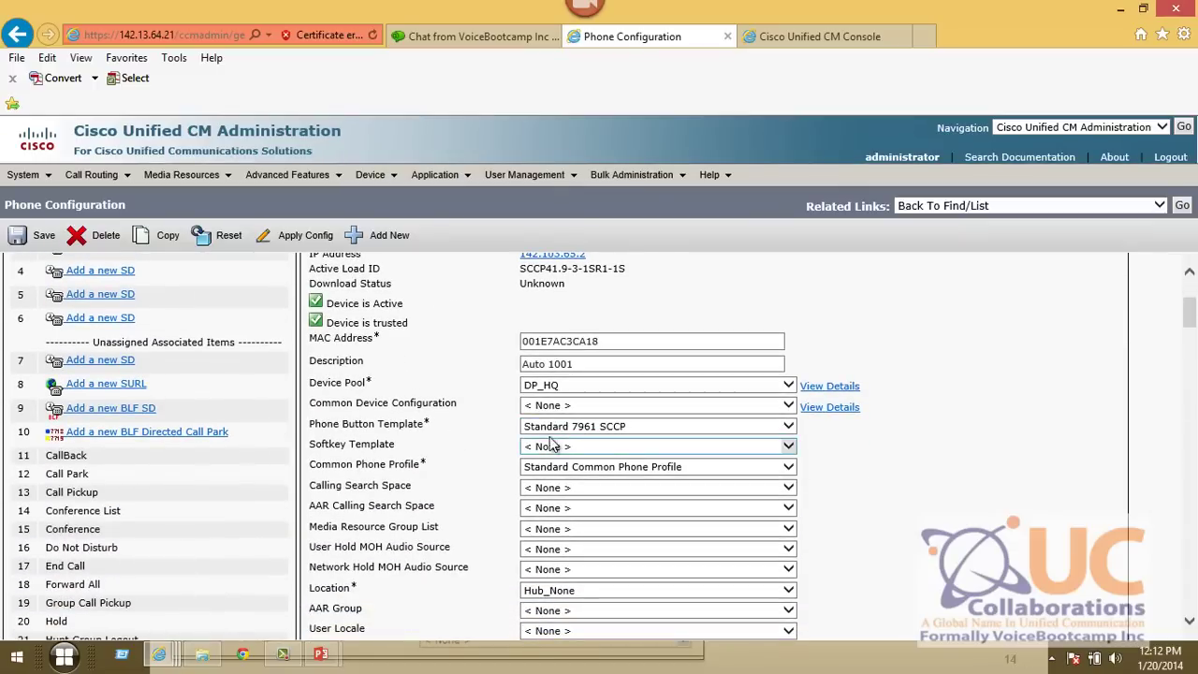
left_click(560, 386)
left_click(559, 408)
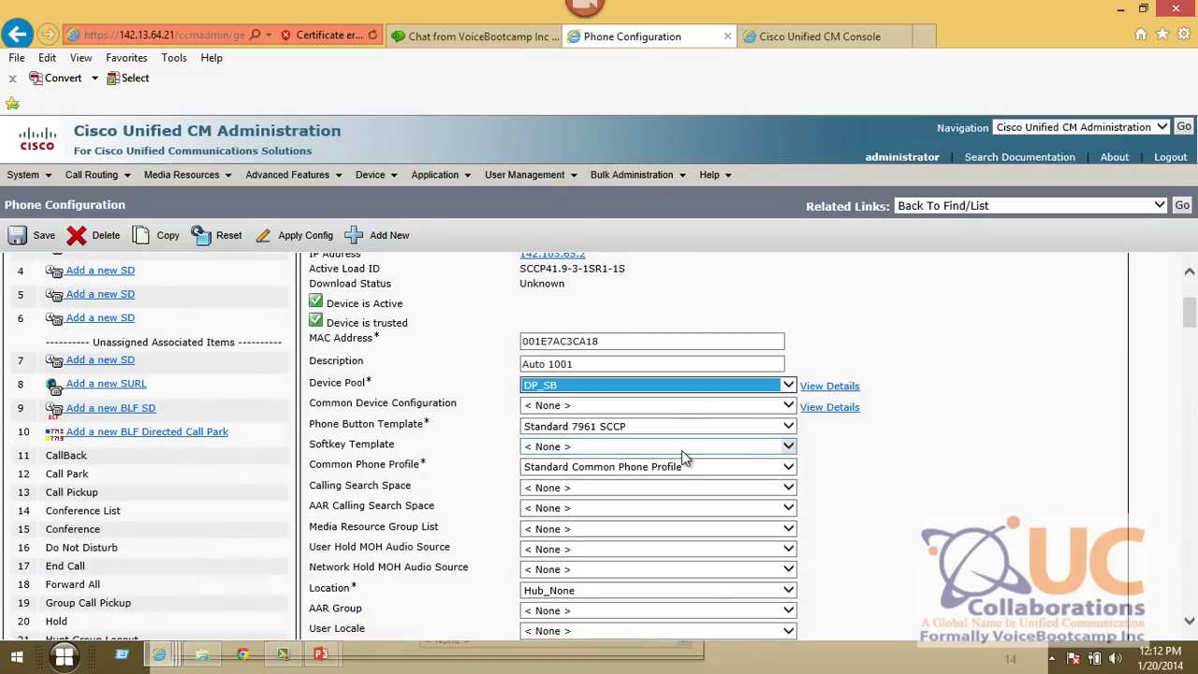
left_click(38, 245)
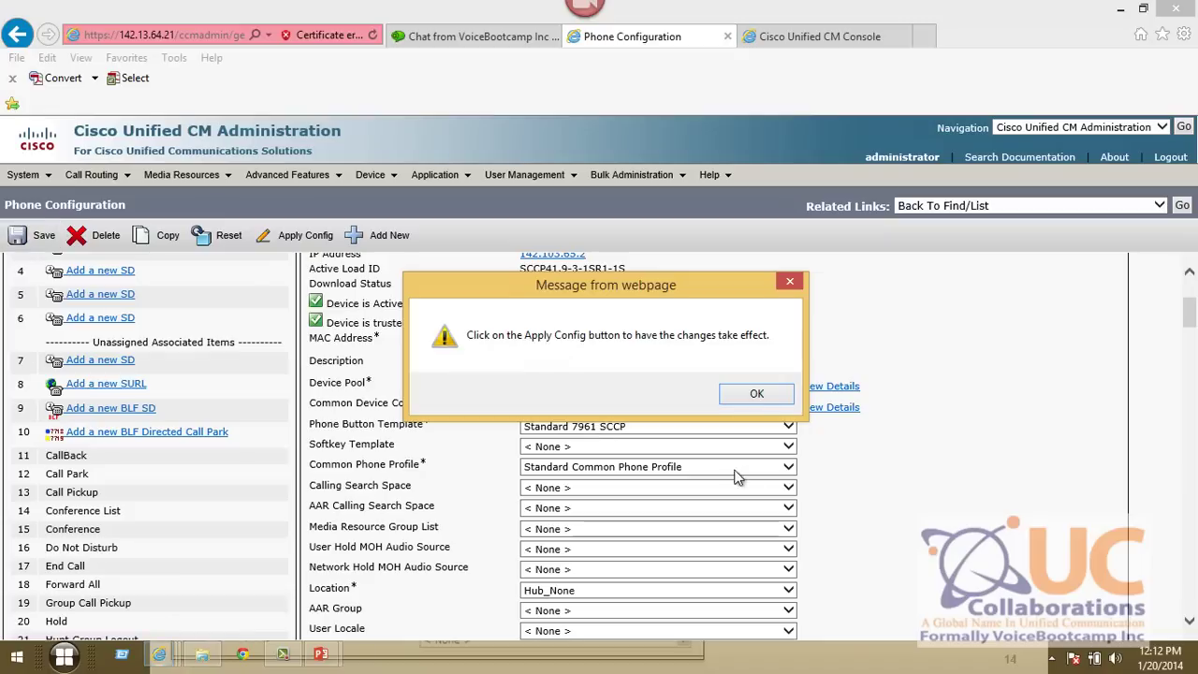
left_click(760, 397)
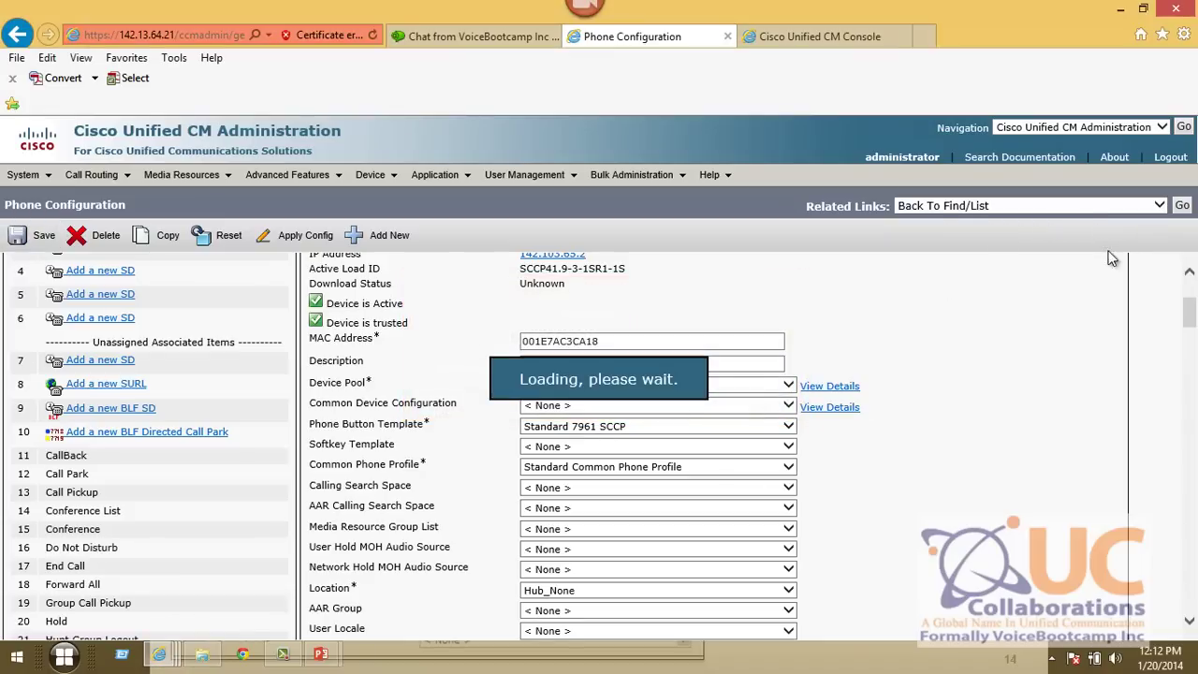
left_click(1183, 209)
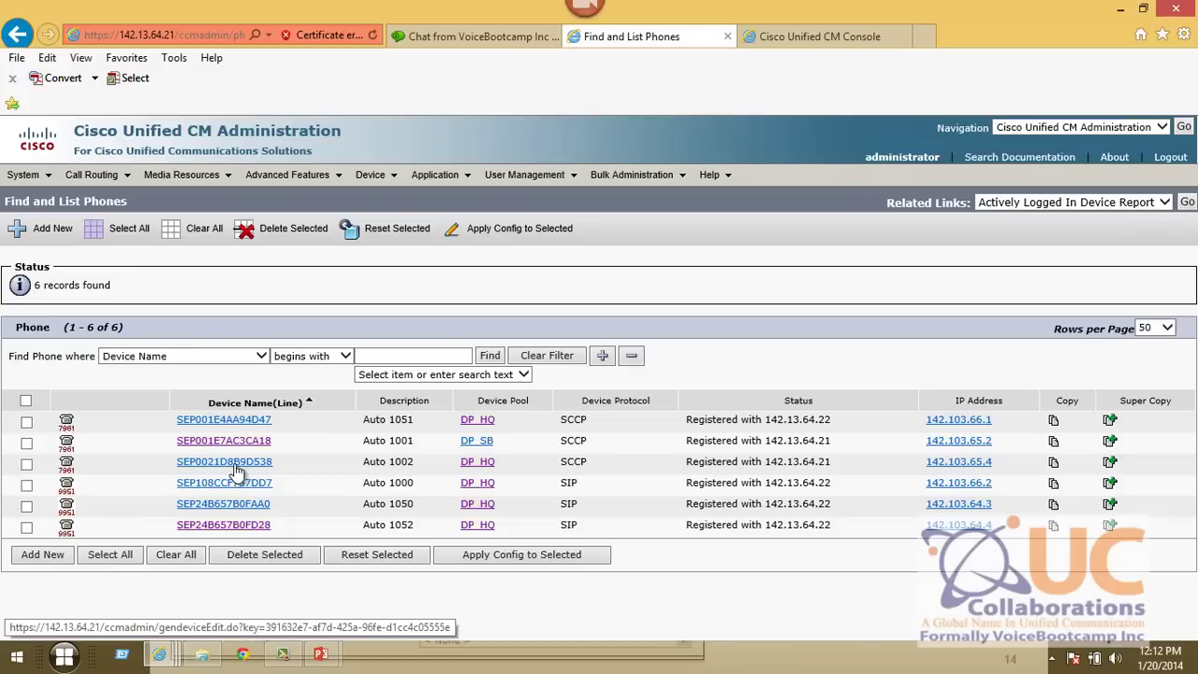
- Move phone SEP0021D8B9D538 (Auto 1002) into device pool DP_SB and save
left_click(236, 467)
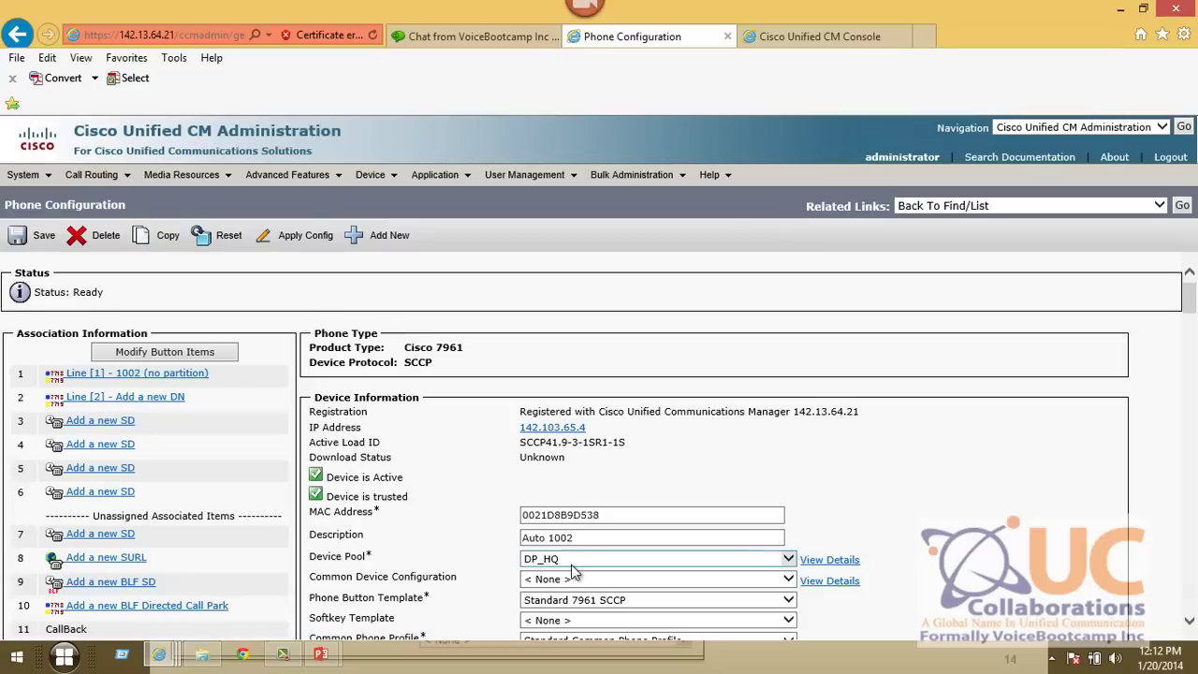
left_click(573, 571)
left_click(538, 591)
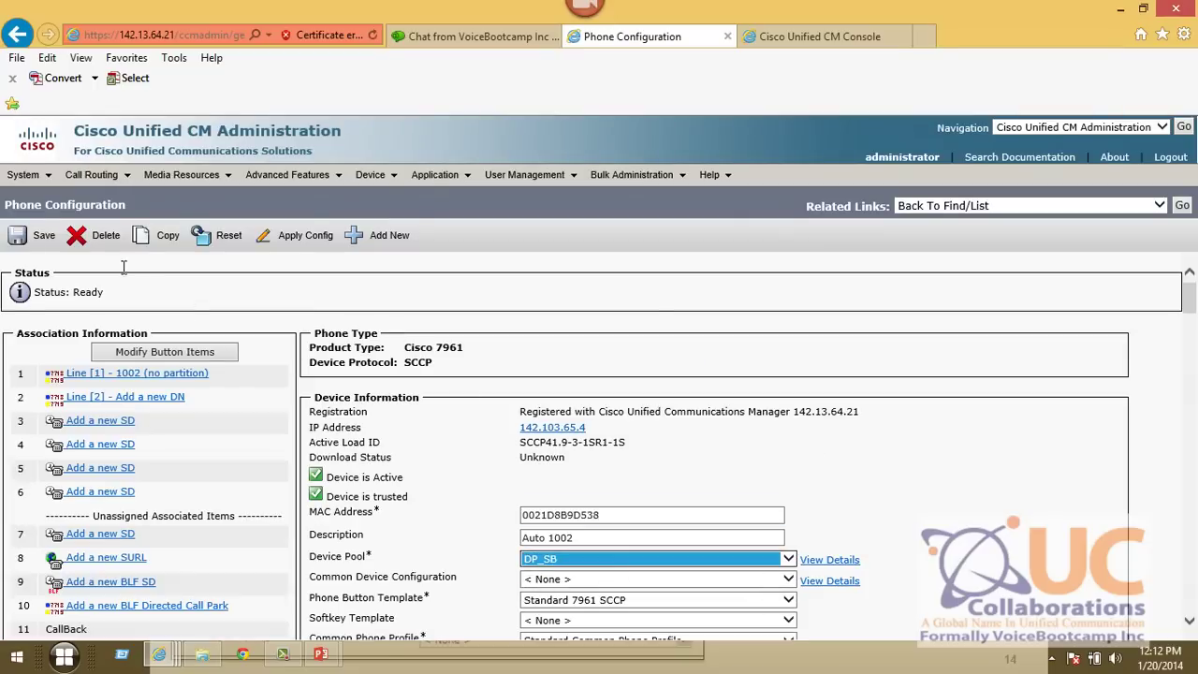
left_click(40, 235)
left_click(760, 393)
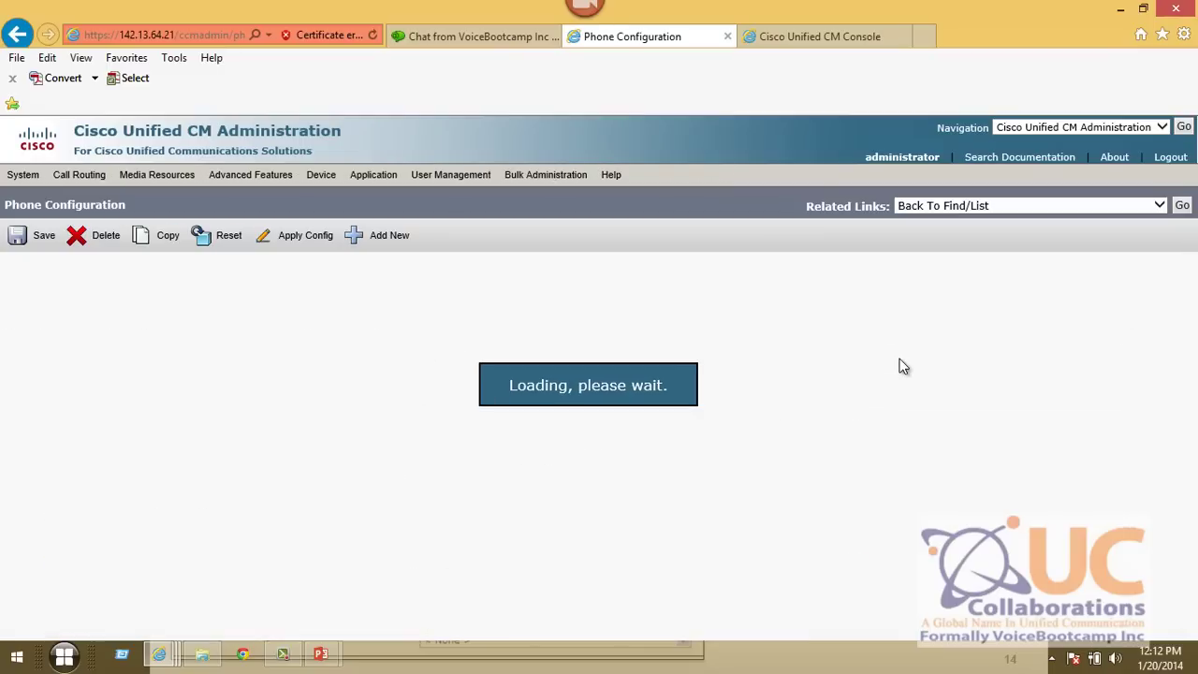
left_click(1182, 206)
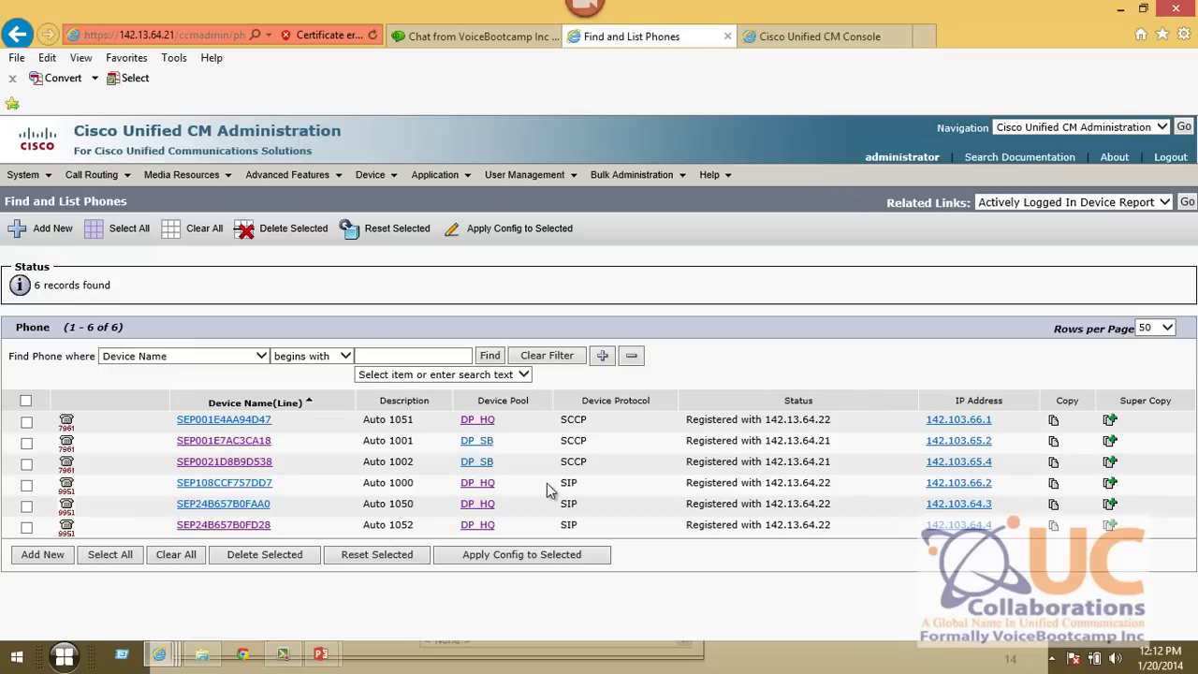
- Move phone SEP001E4AA94D47 (Auto 1051) into device pool DP_SC and save
left_click(234, 423)
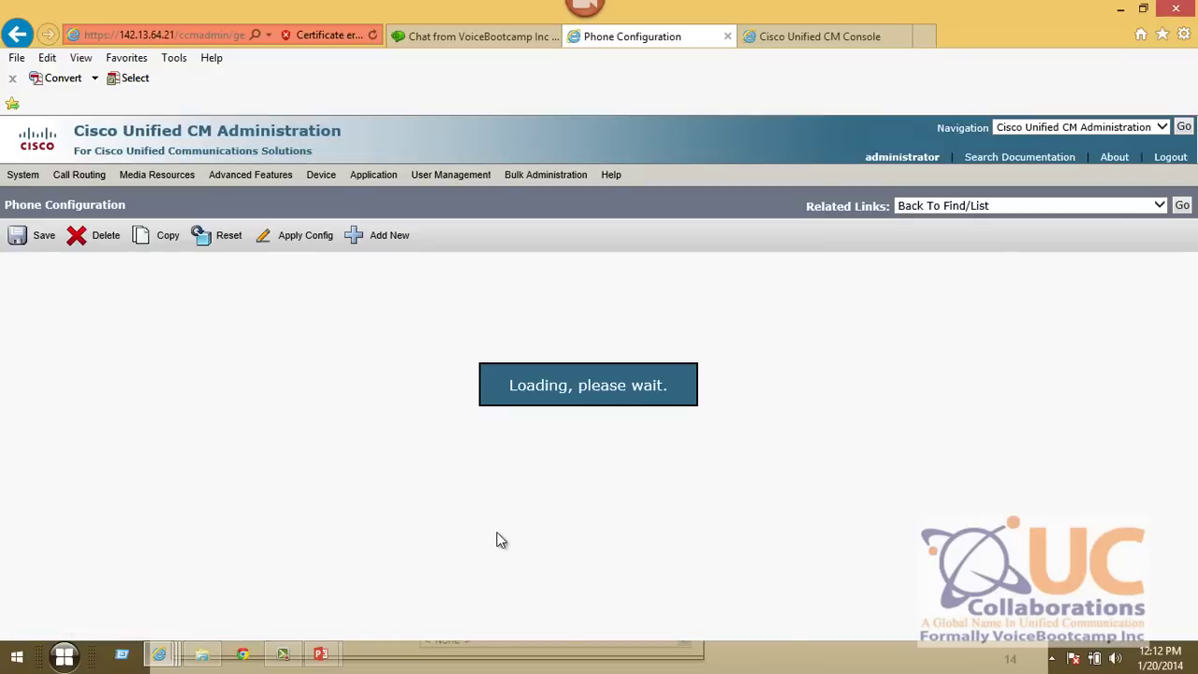
left_click(566, 443)
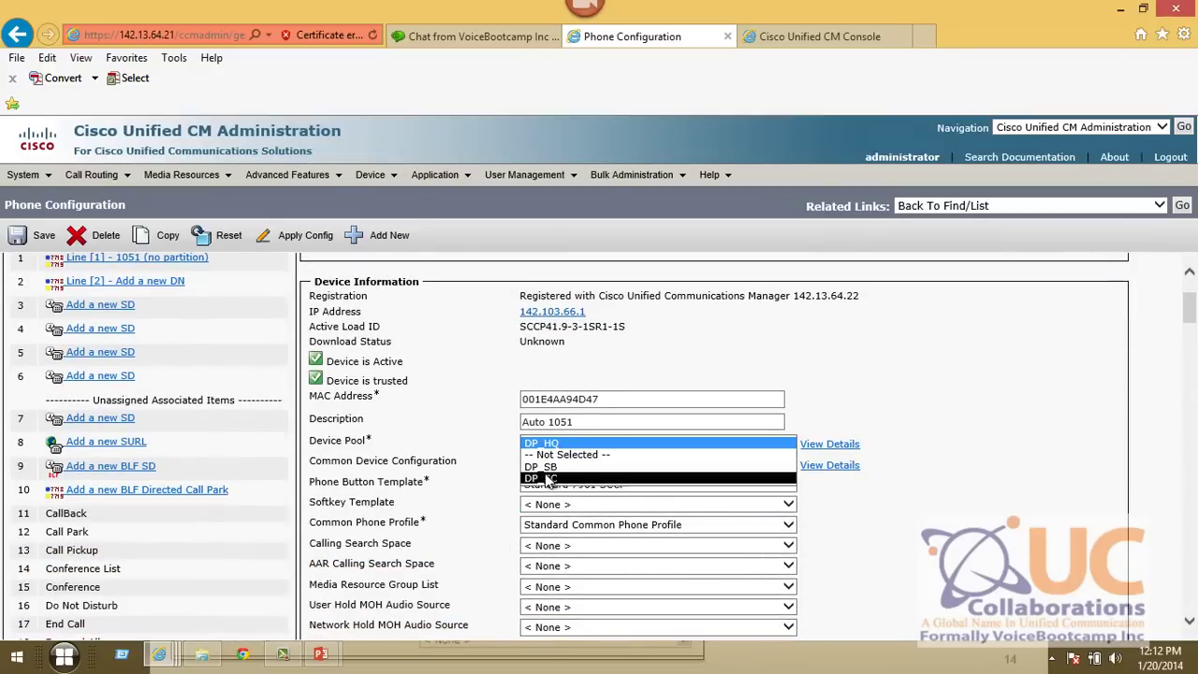
left_click(547, 478)
left_click(33, 235)
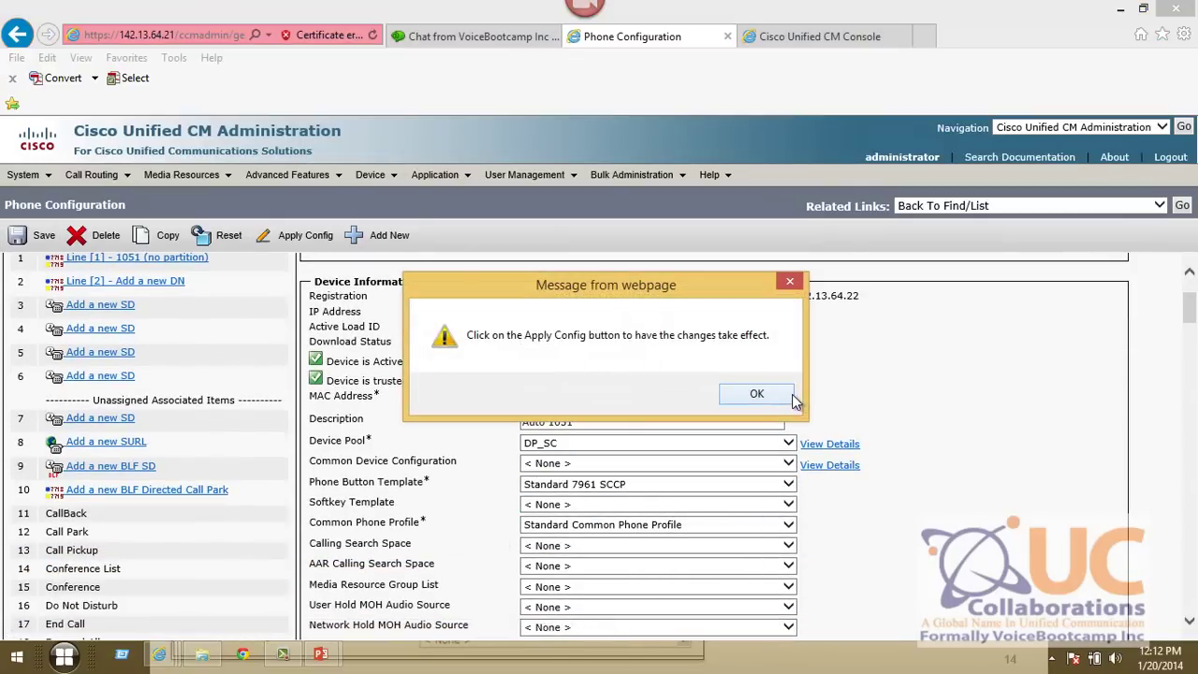
left_click(788, 397)
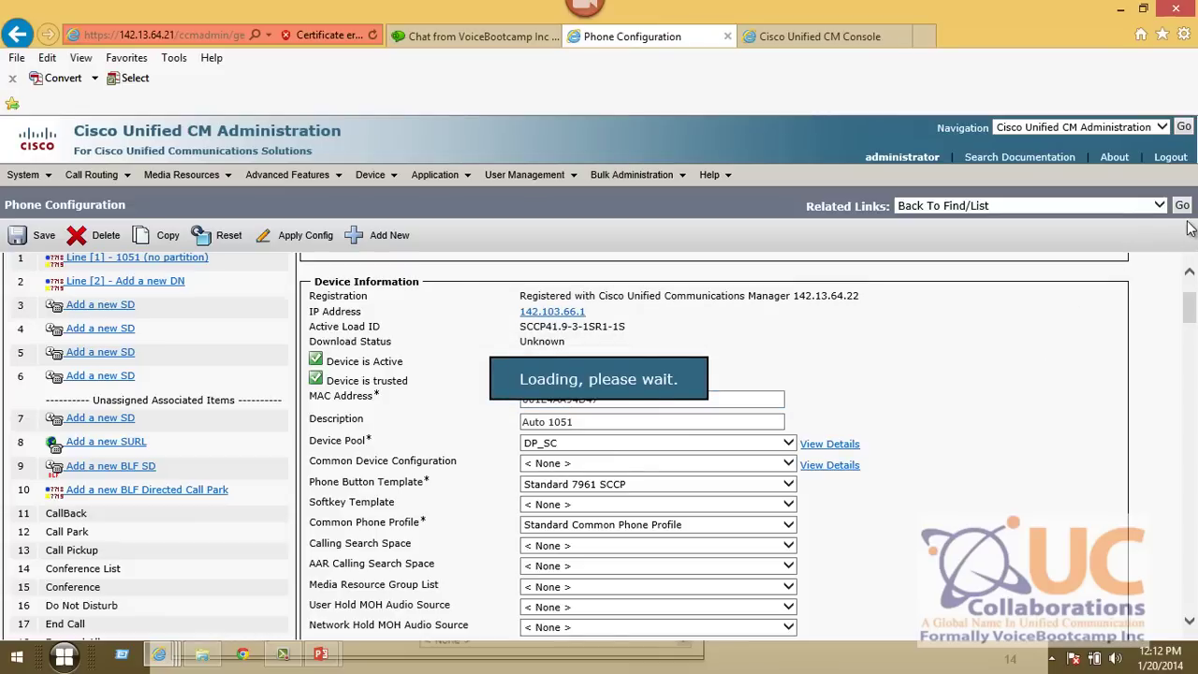
left_click(1182, 205)
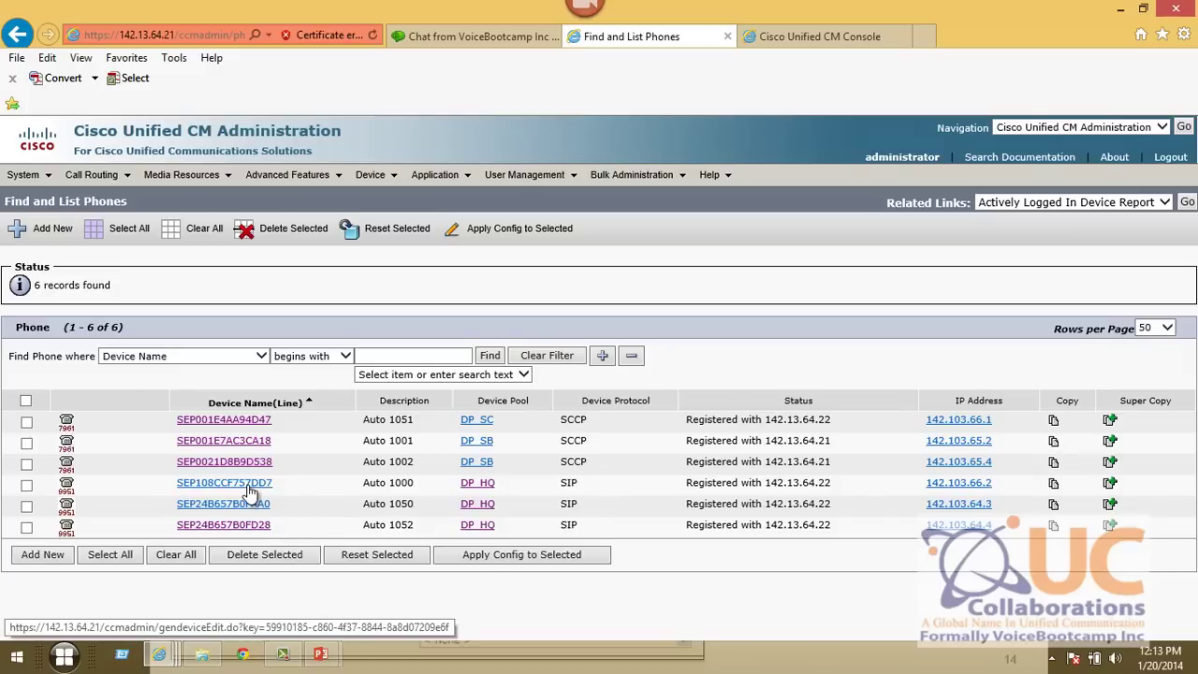
- Move phone SEP108CCF757DD7 (Auto 1000) into device pool DP_SC and save
left_click(247, 484)
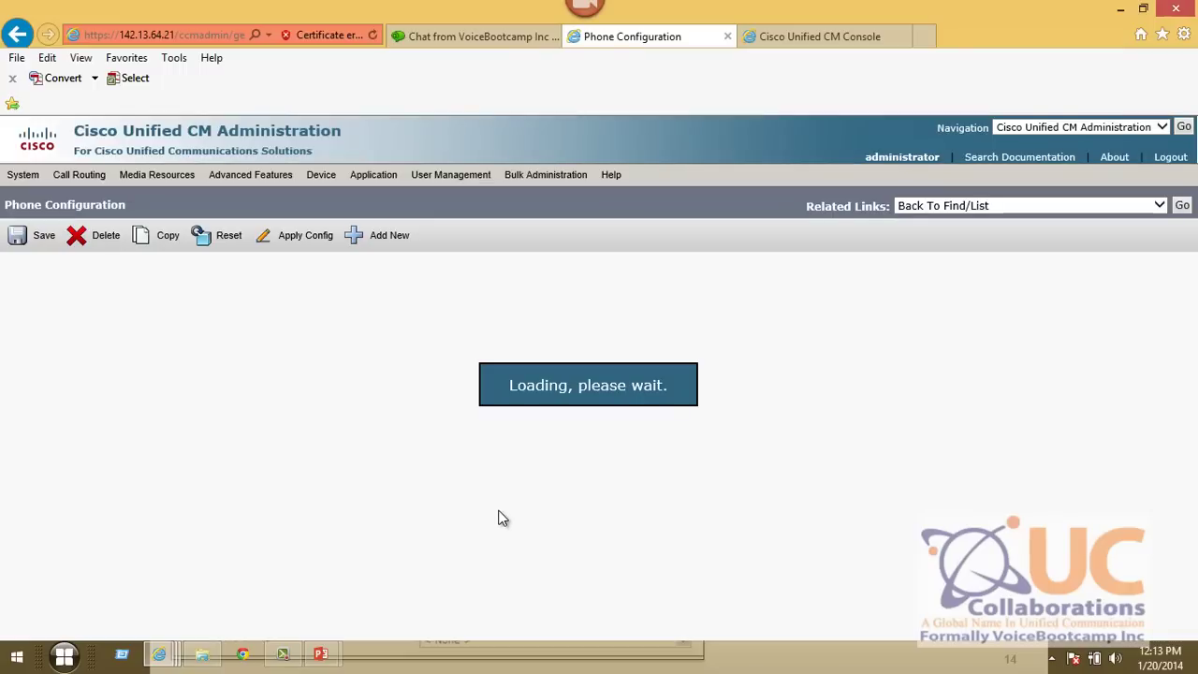
scroll(579, 479, "down", 1)
left_click(580, 458)
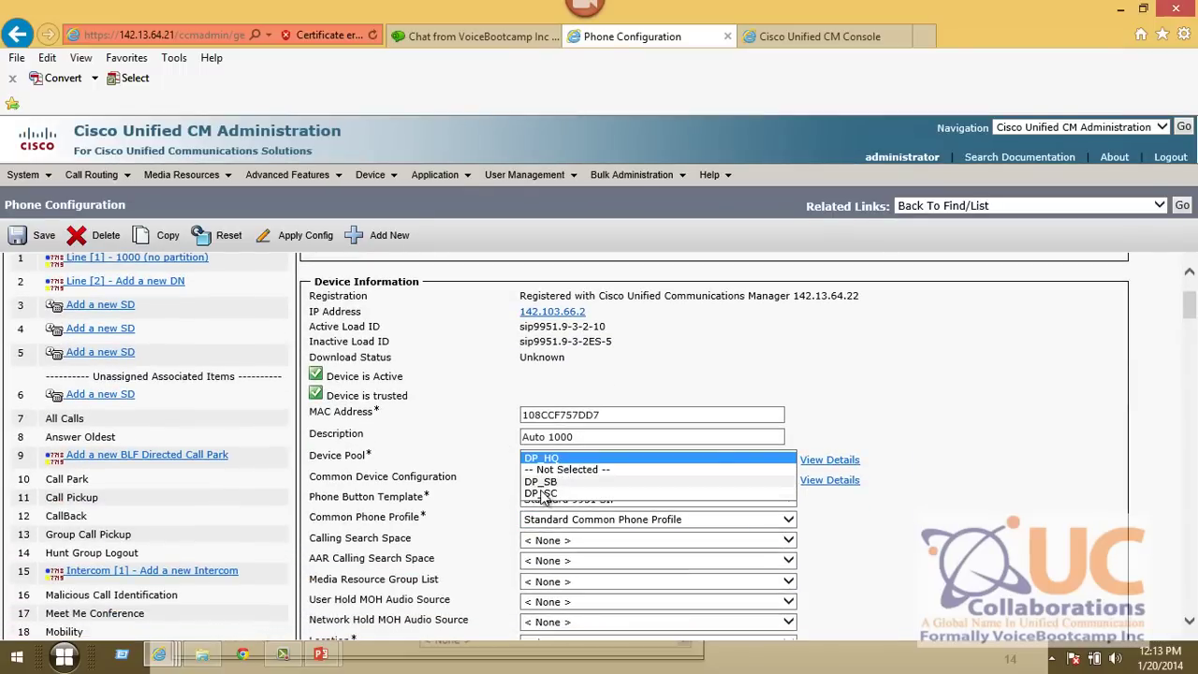
left_click(552, 471)
left_click(38, 235)
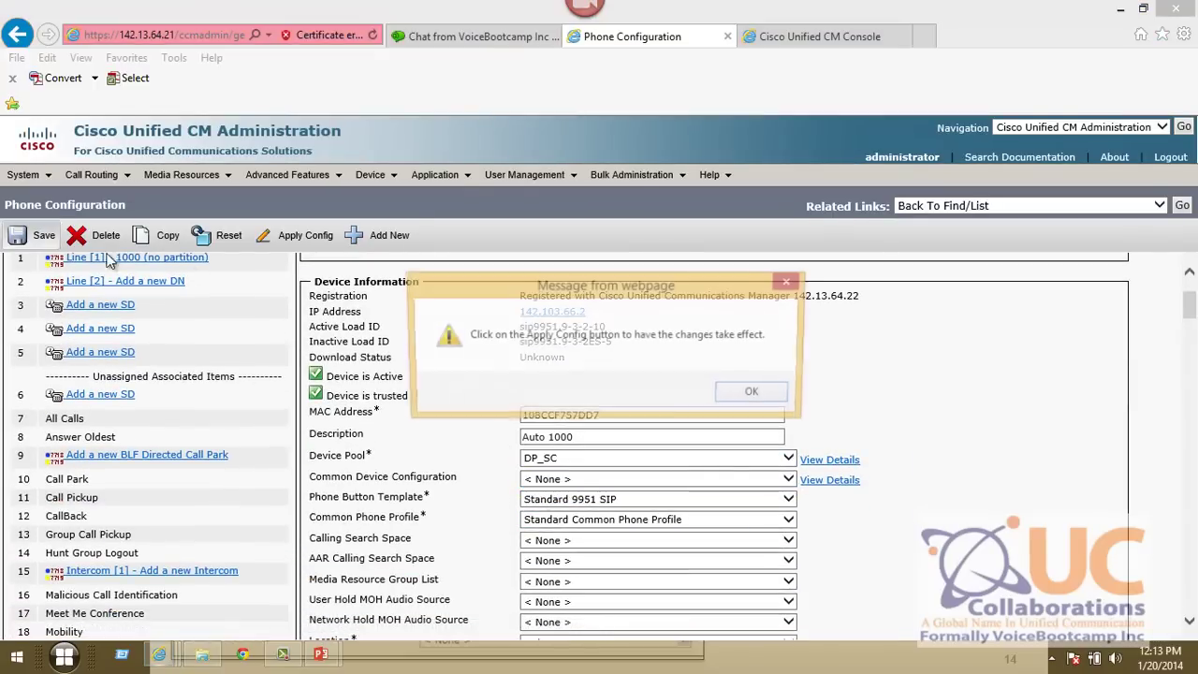
left_click(757, 391)
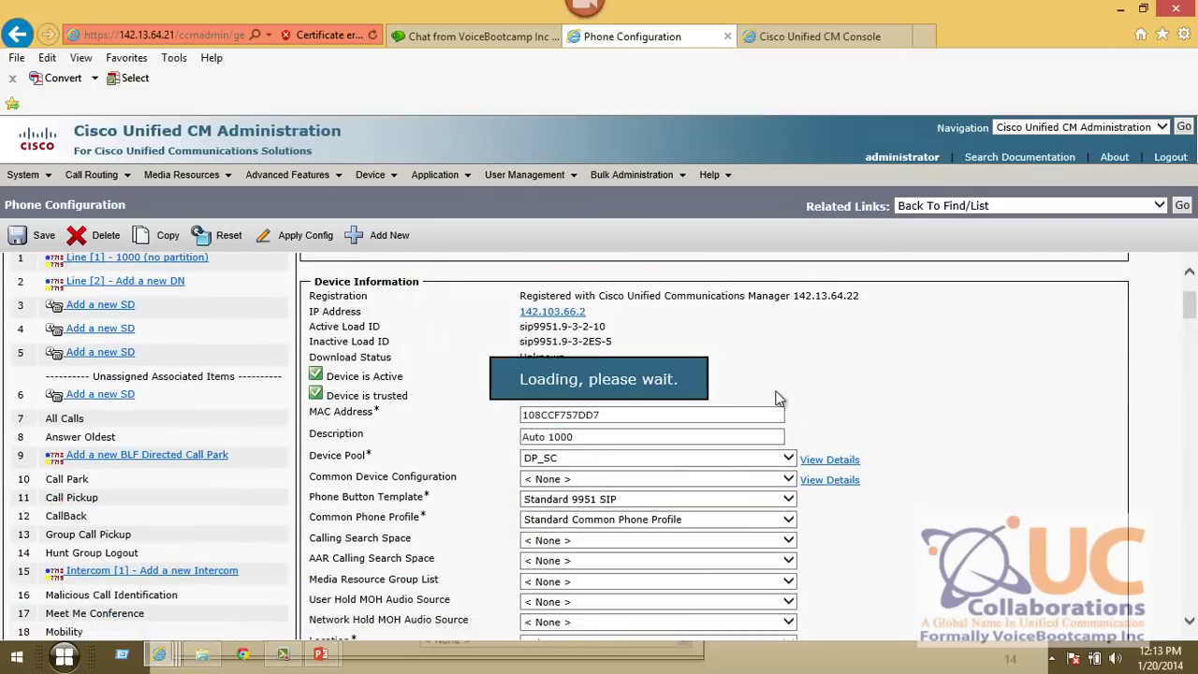
left_click(1182, 206)
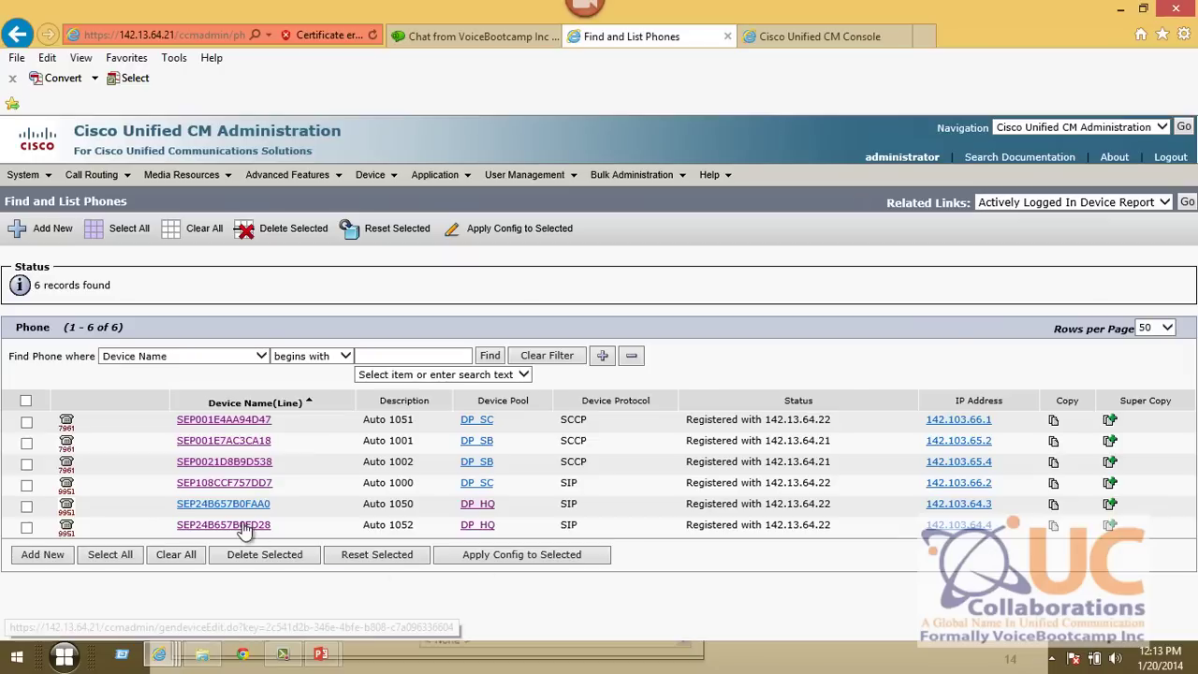
left_click_drag(514, 533, 447, 503)
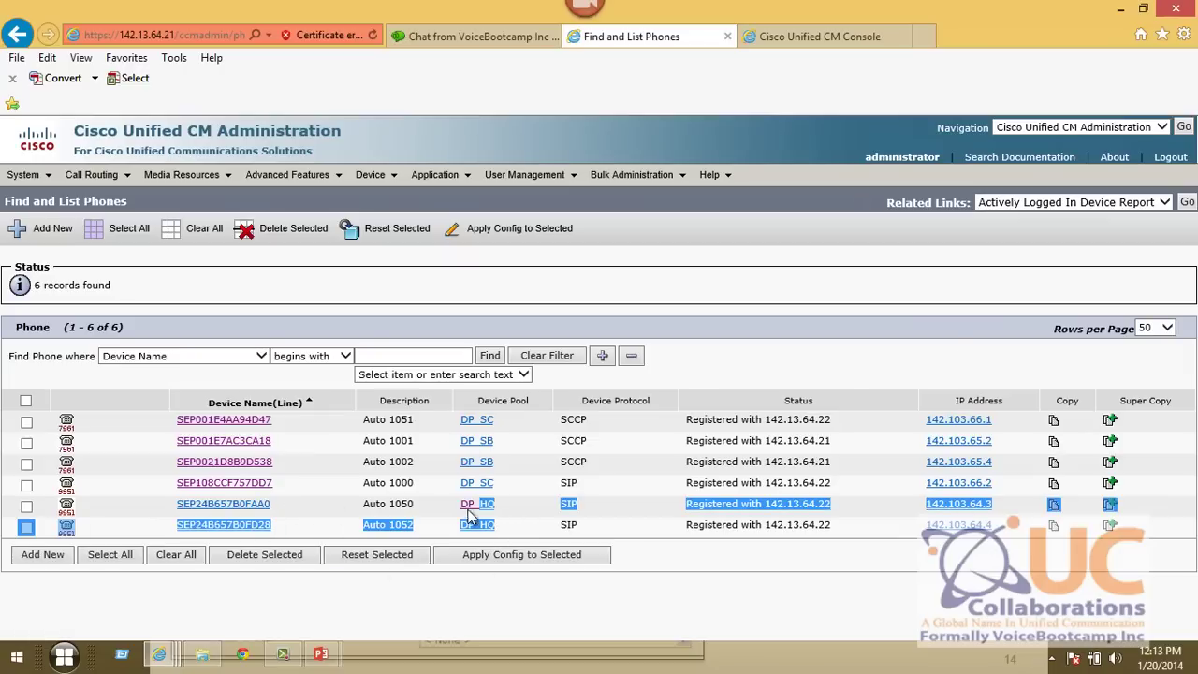
left_click_drag(506, 470, 466, 450)
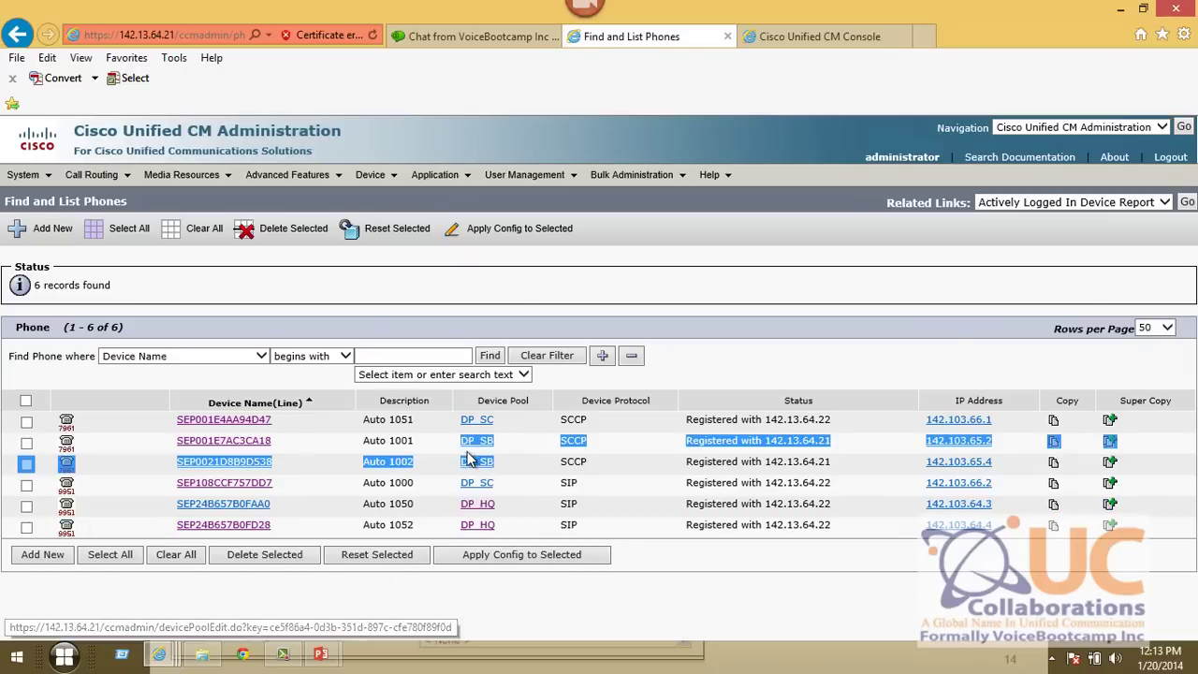
left_click_drag(516, 485, 463, 472)
left_click_drag(494, 420, 428, 426)
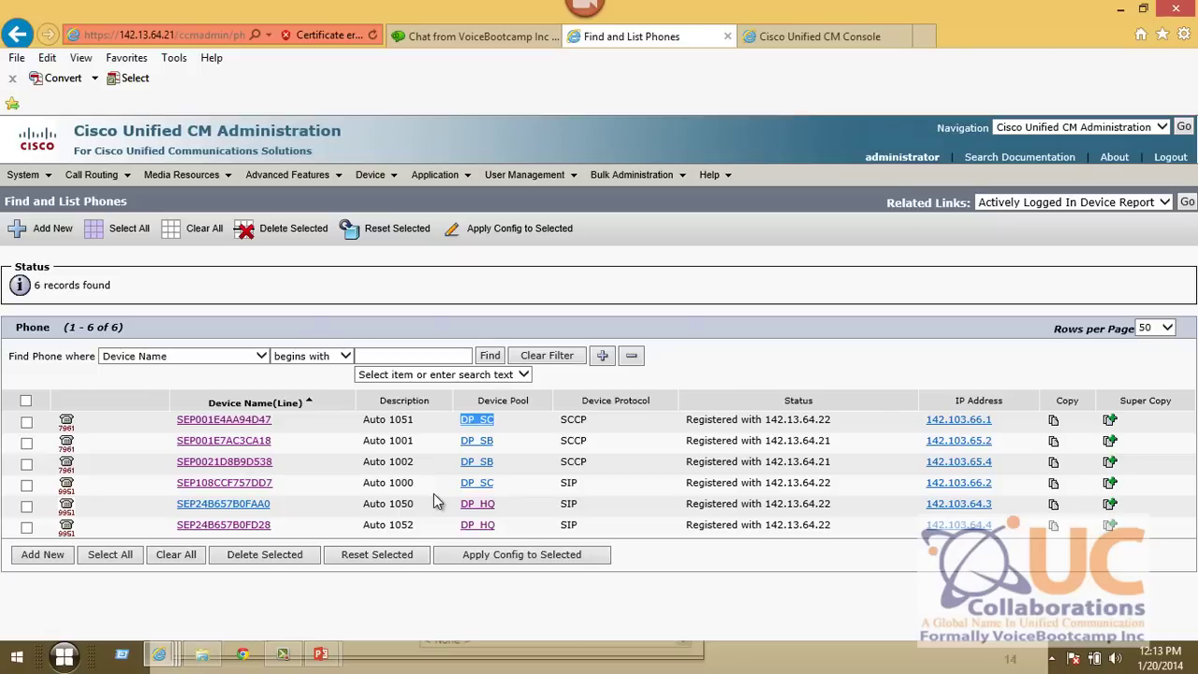
- On the Device Pools (cont'd) slide, circle Device Mobility and Incoming Calling Party Settings, then advance to Devices
key("alt+Tab")
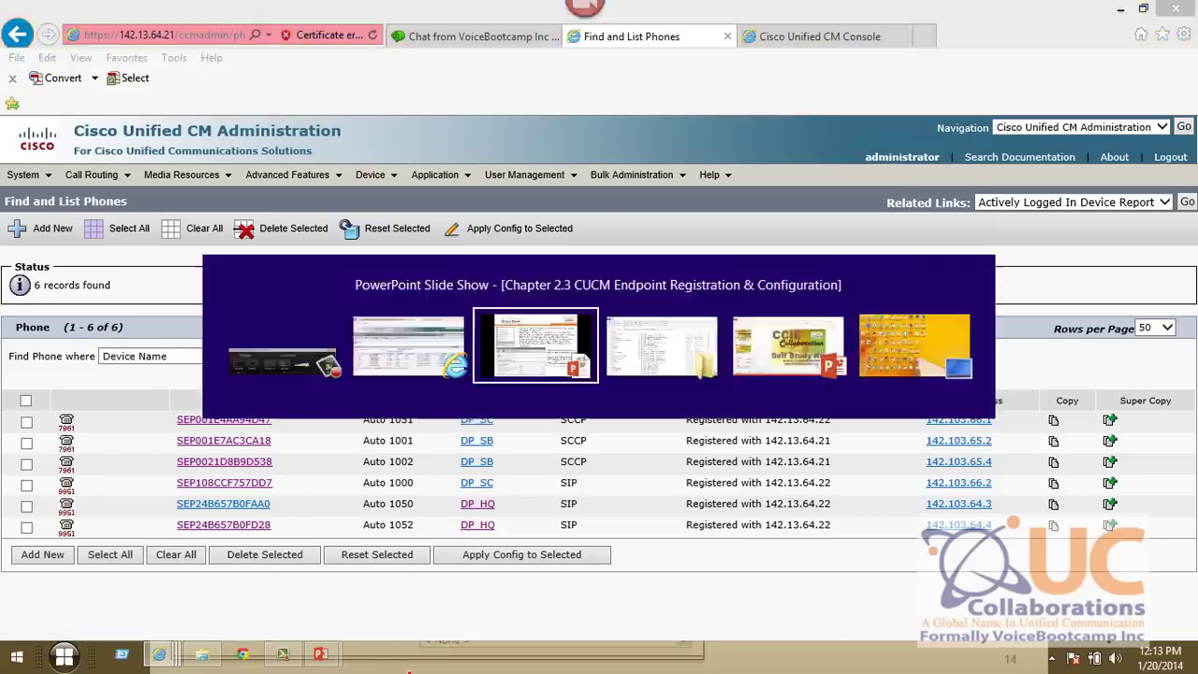
key("Right")
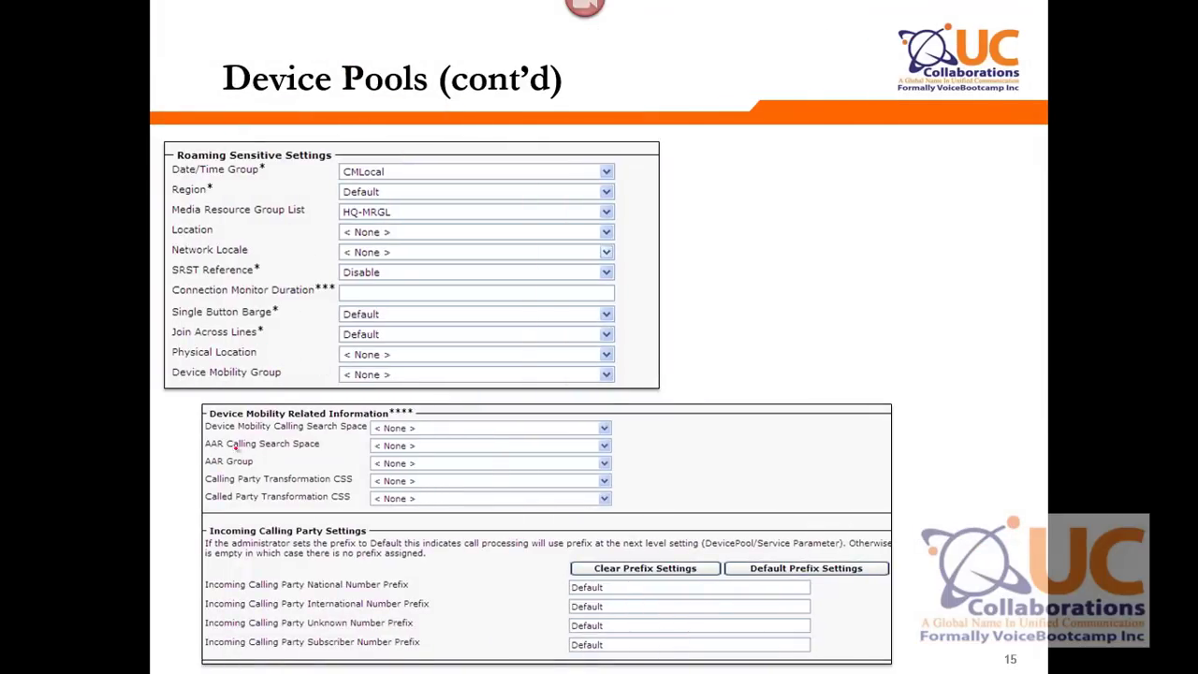
mouse_move(224, 388)
left_mouse_down()
mouse_move(374, 416)
mouse_move(234, 391)
left_mouse_up()
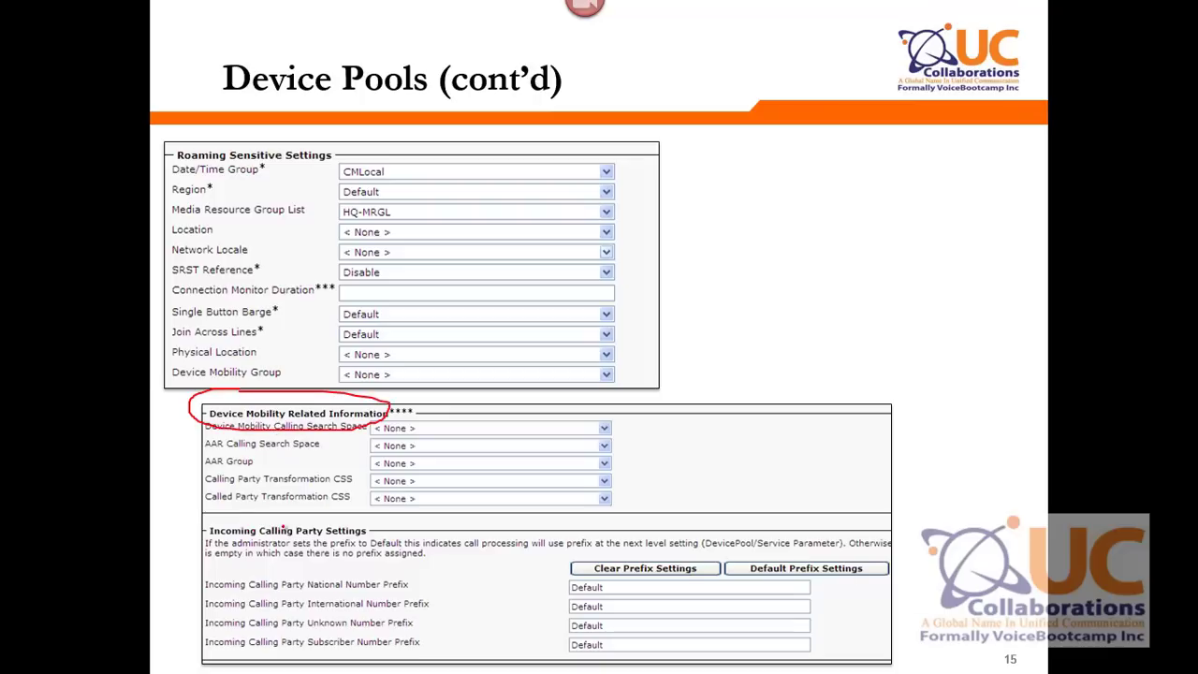
mouse_move(281, 522)
left_mouse_down()
mouse_move(176, 528)
mouse_move(403, 535)
mouse_move(251, 507)
left_mouse_up()
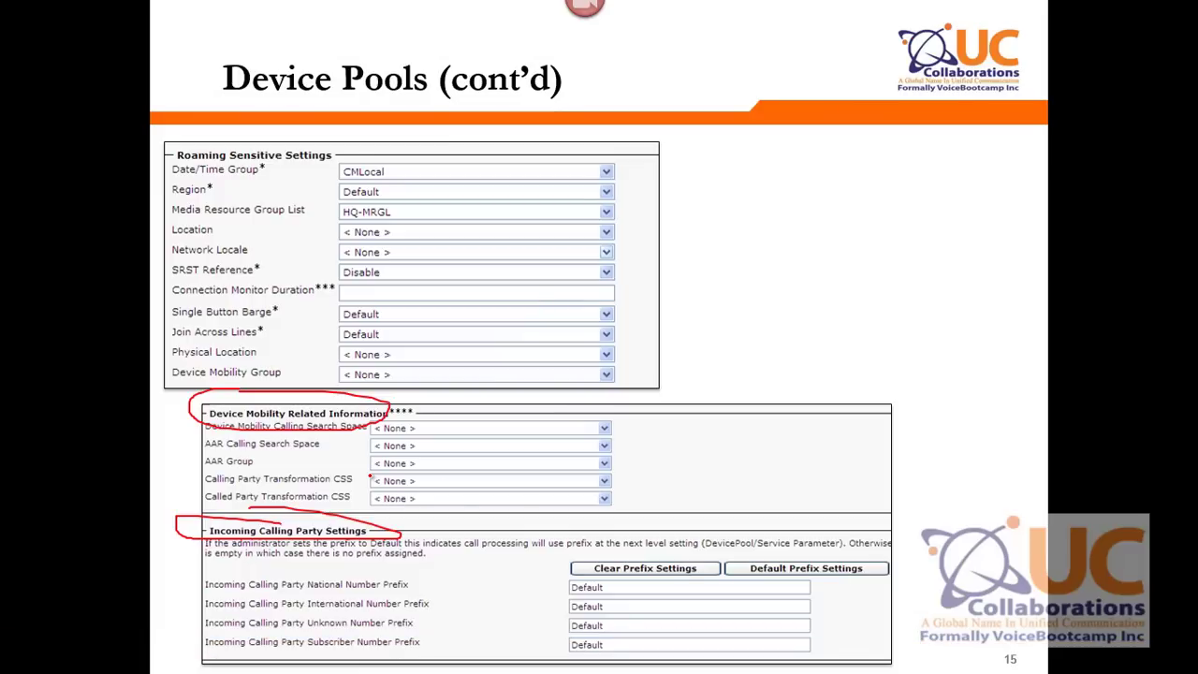
key("Right")
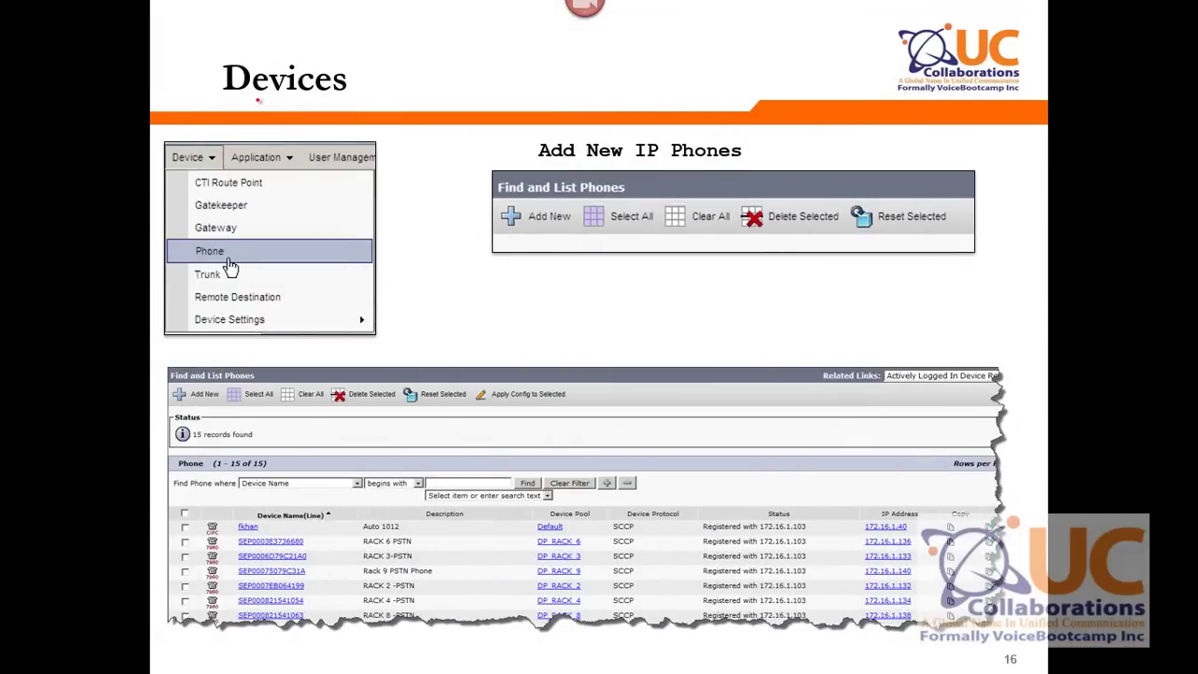
- Show the Device > Phone list in the browser, then return to the slide show
key("alt+Tab")
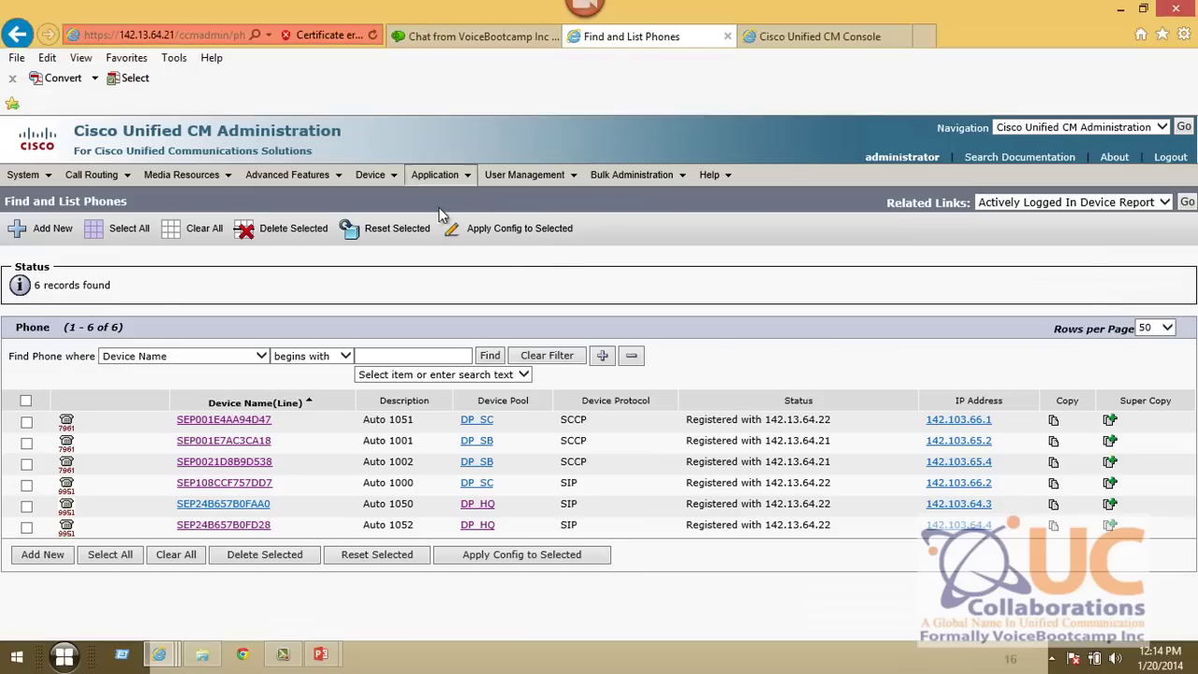
left_click(374, 174)
left_click(407, 260)
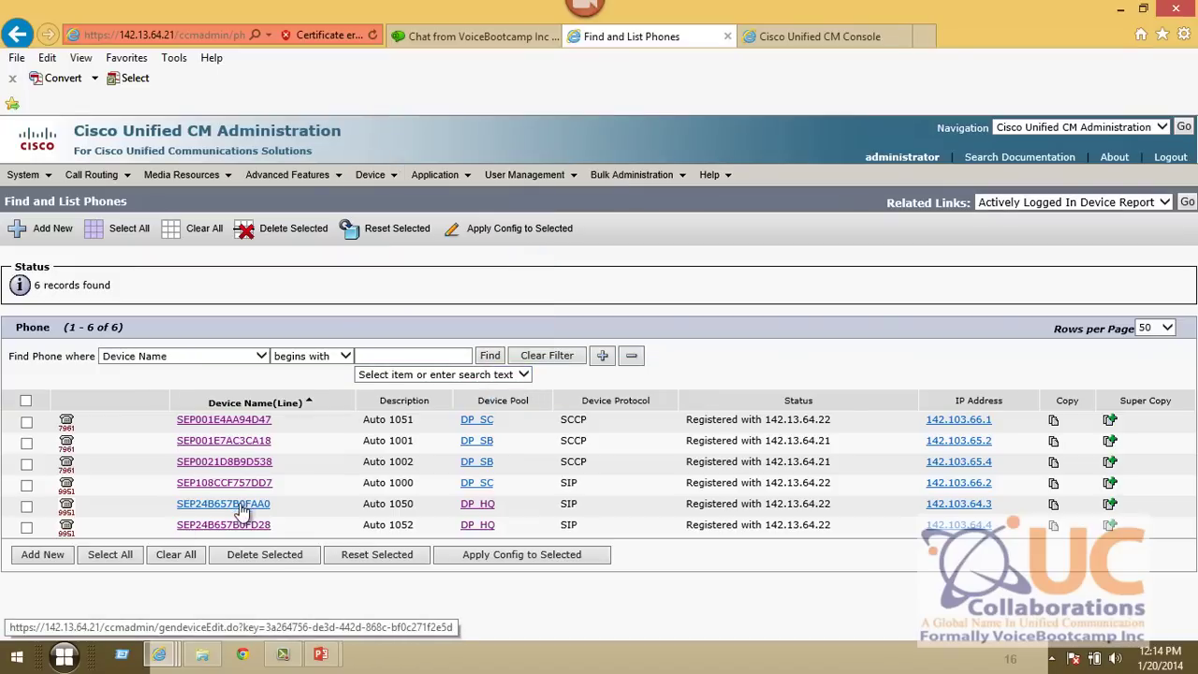
key("alt+Tab")
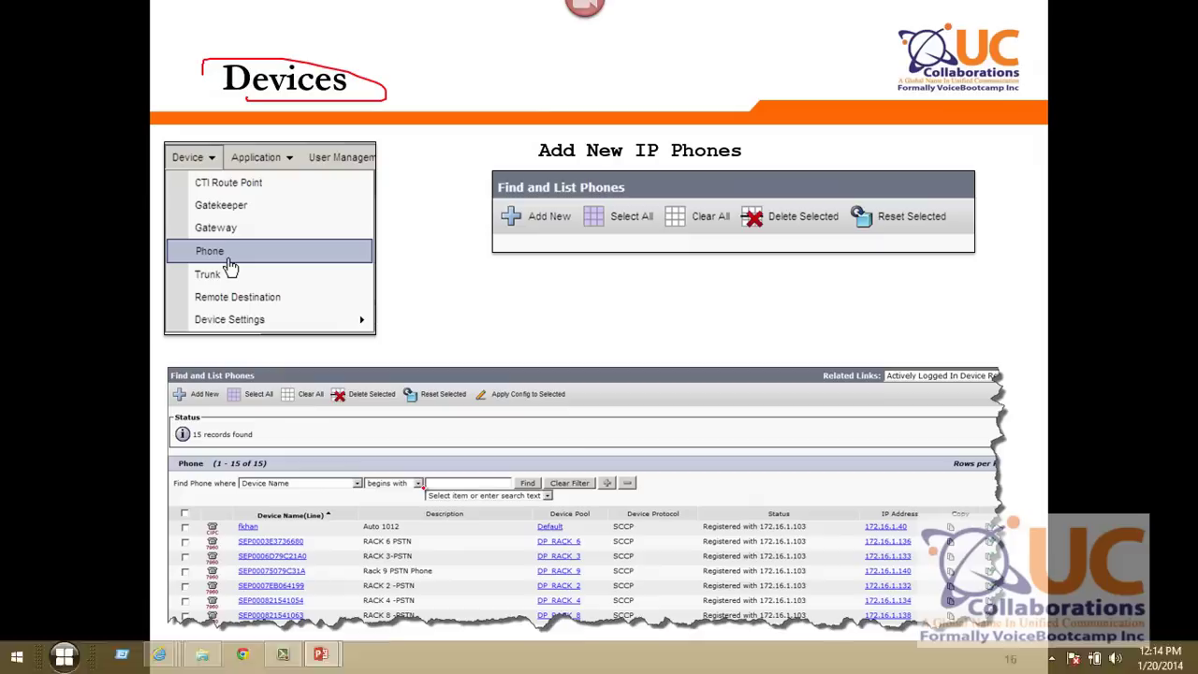
- Circle the Add New IP Phones heading, add-new action, toolbar and Device Name column, then return to the browser
mouse_move(548, 158)
left_mouse_down()
mouse_move(749, 159)
mouse_move(540, 140)
mouse_move(543, 154)
left_mouse_up()
mouse_move(566, 194)
left_mouse_down()
mouse_move(568, 241)
mouse_move(537, 195)
left_mouse_up()
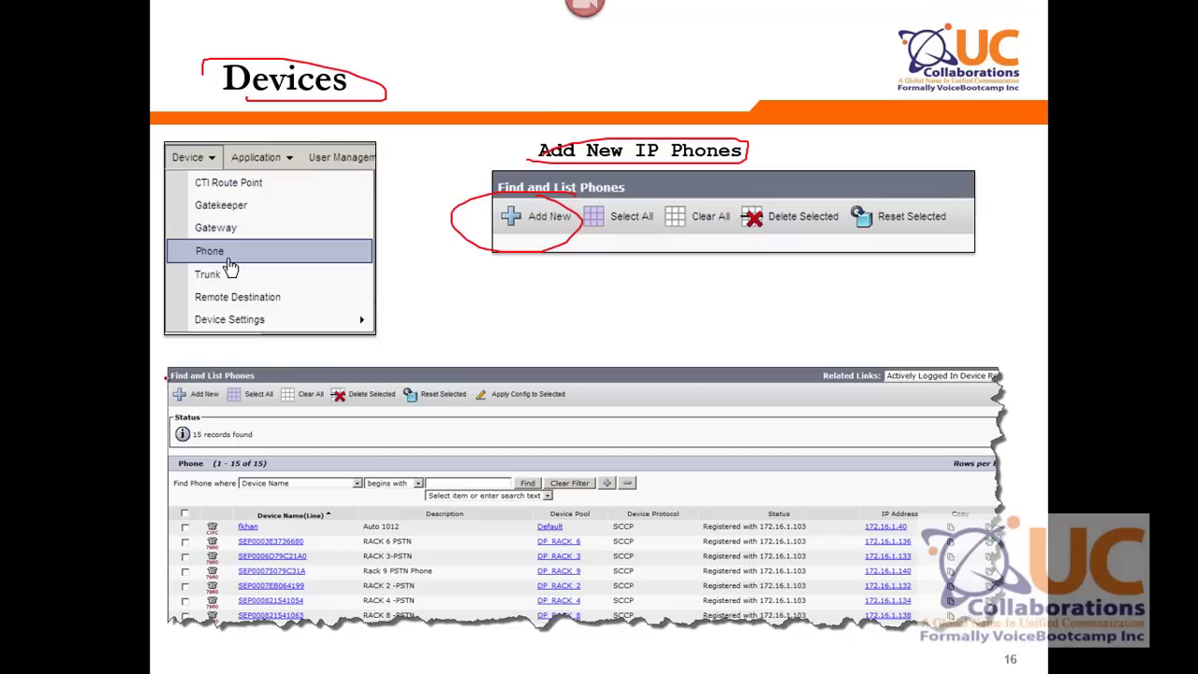
mouse_move(202, 365)
left_mouse_down()
mouse_move(319, 374)
mouse_move(220, 354)
left_mouse_up()
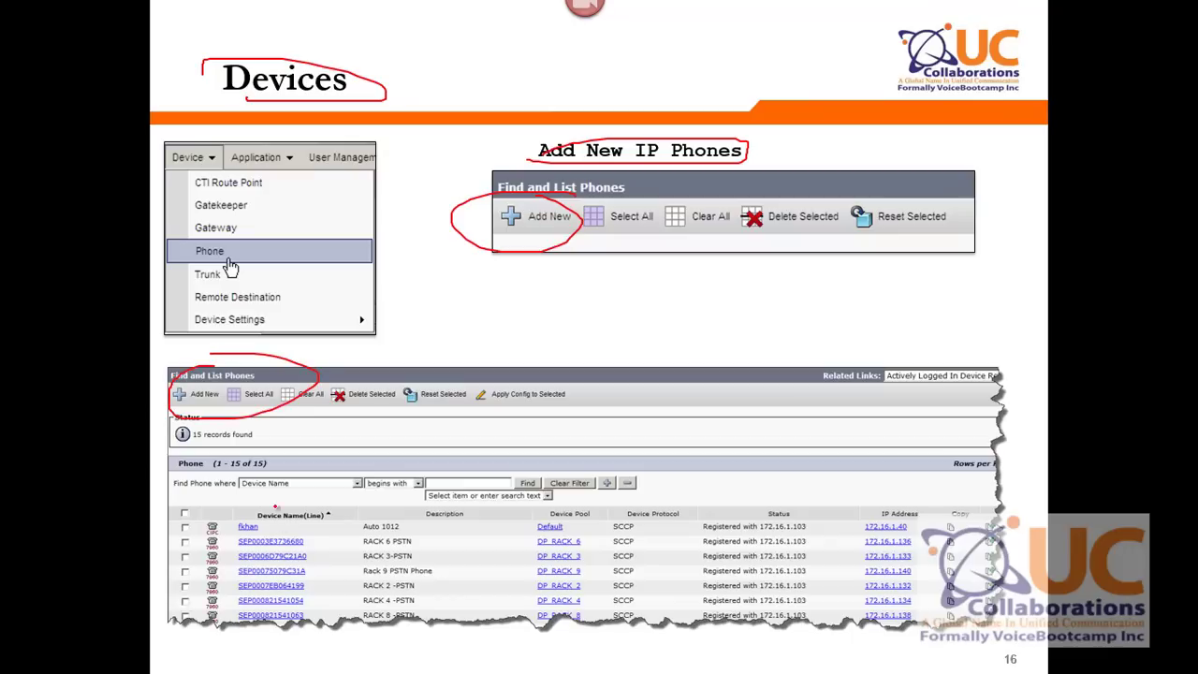
mouse_move(281, 507)
left_mouse_down()
mouse_move(215, 571)
mouse_move(330, 625)
mouse_move(239, 488)
left_mouse_up()
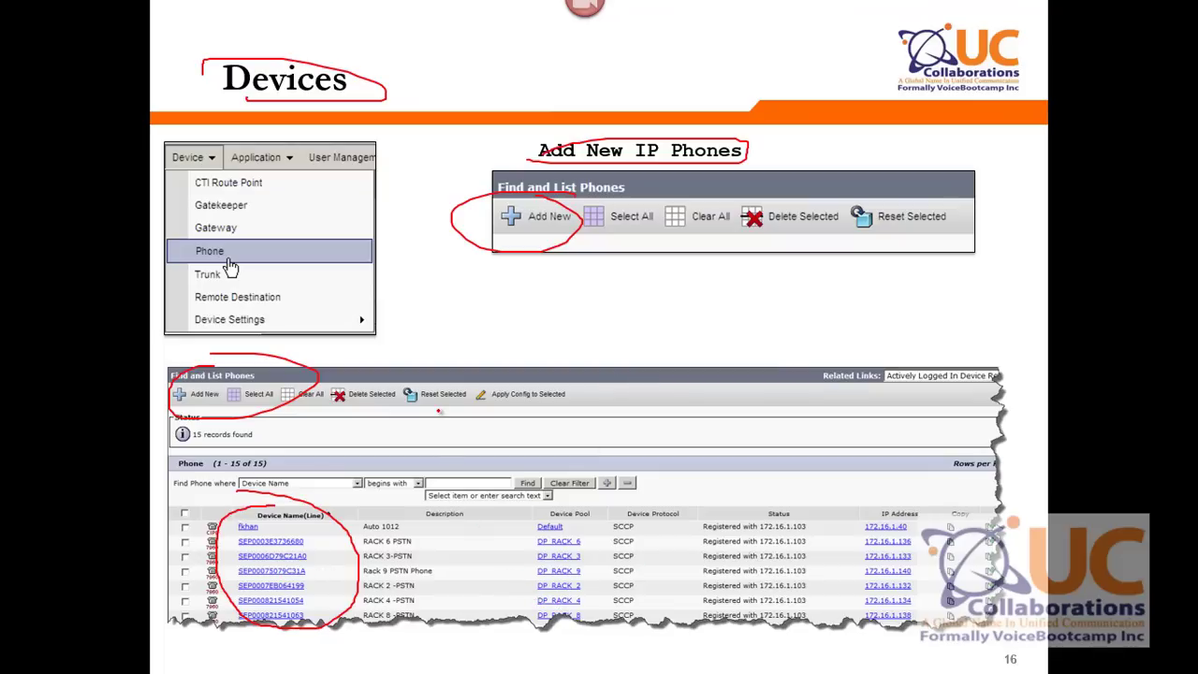
key("alt+Tab")
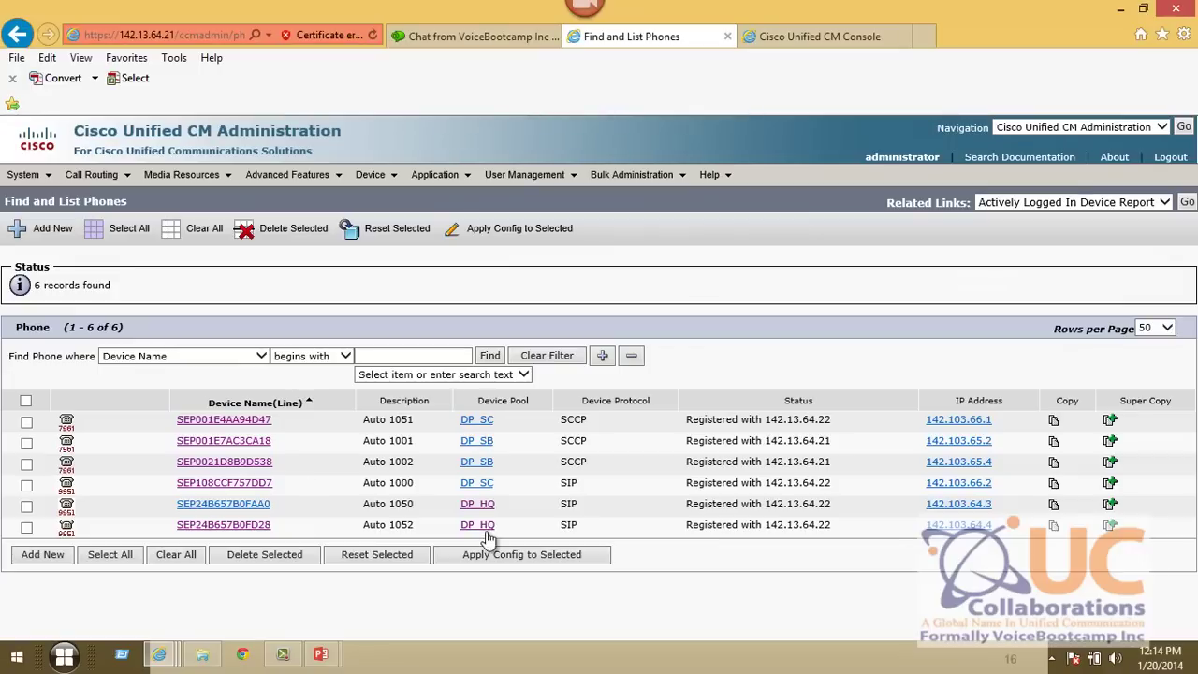
- Change phone SEP24B657B0FD28's description from Auto 1052 to 'HQ Phone 1 X 2001' and save it
left_click(240, 527)
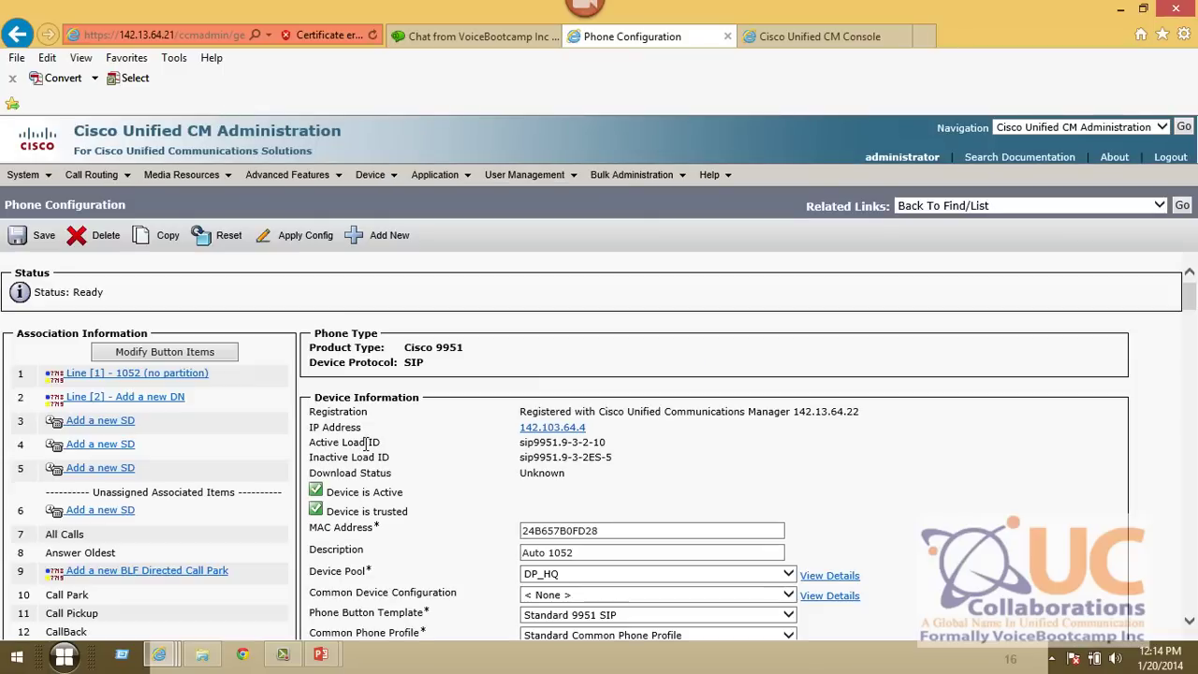
scroll(581, 512, "down", 2)
triple_click(586, 438)
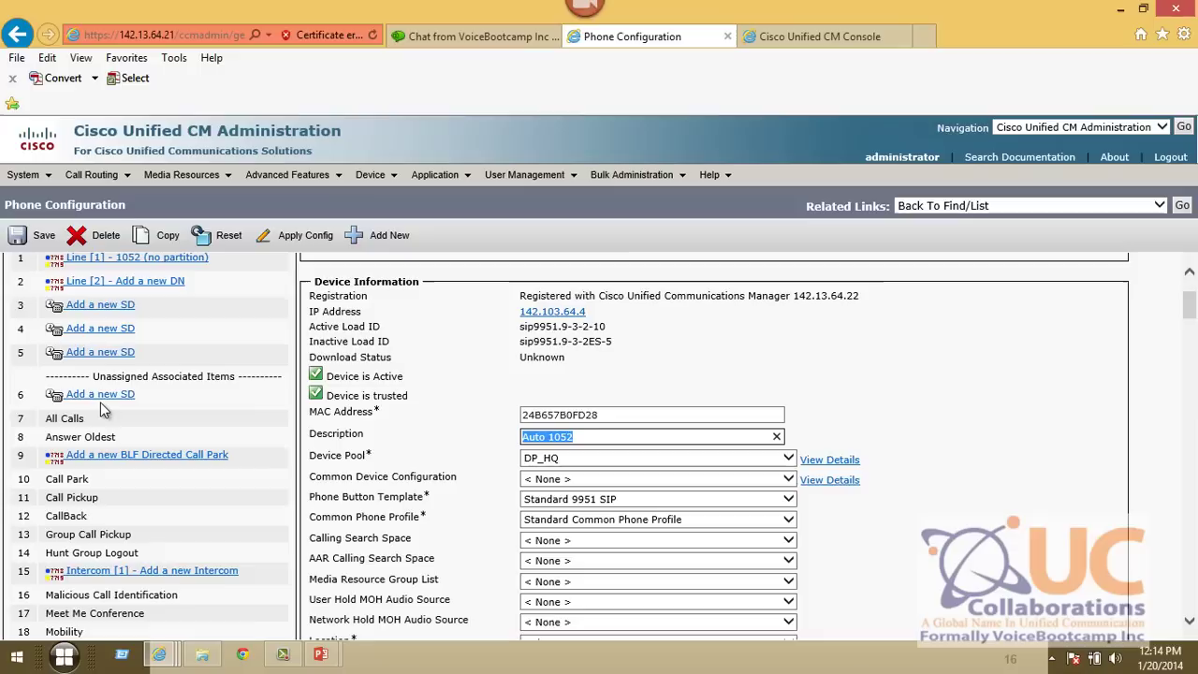
type("HQ Phone 1 X 2001")
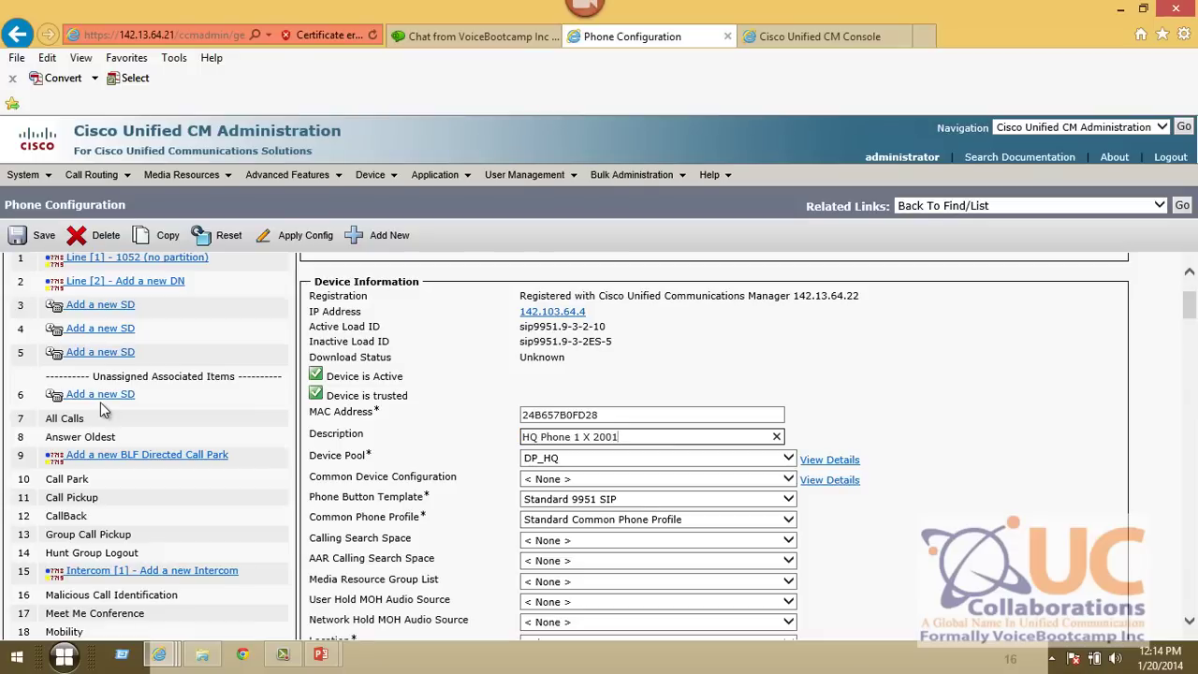
left_click(390, 371)
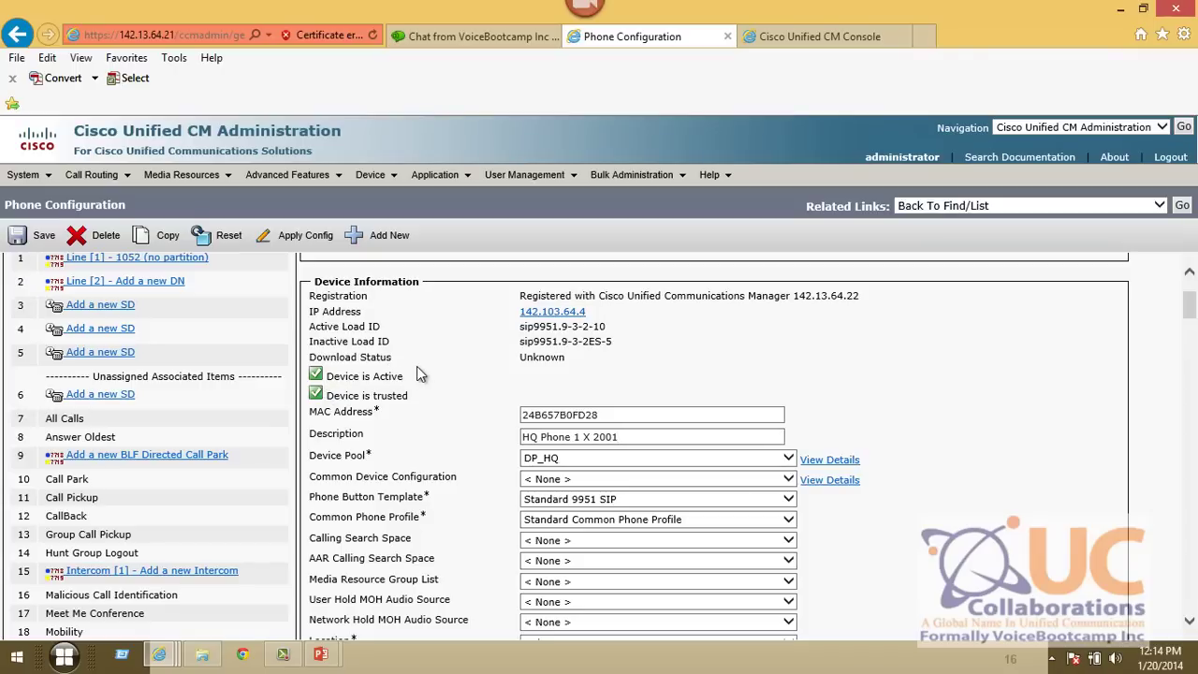
left_click(18, 235)
left_click(728, 395)
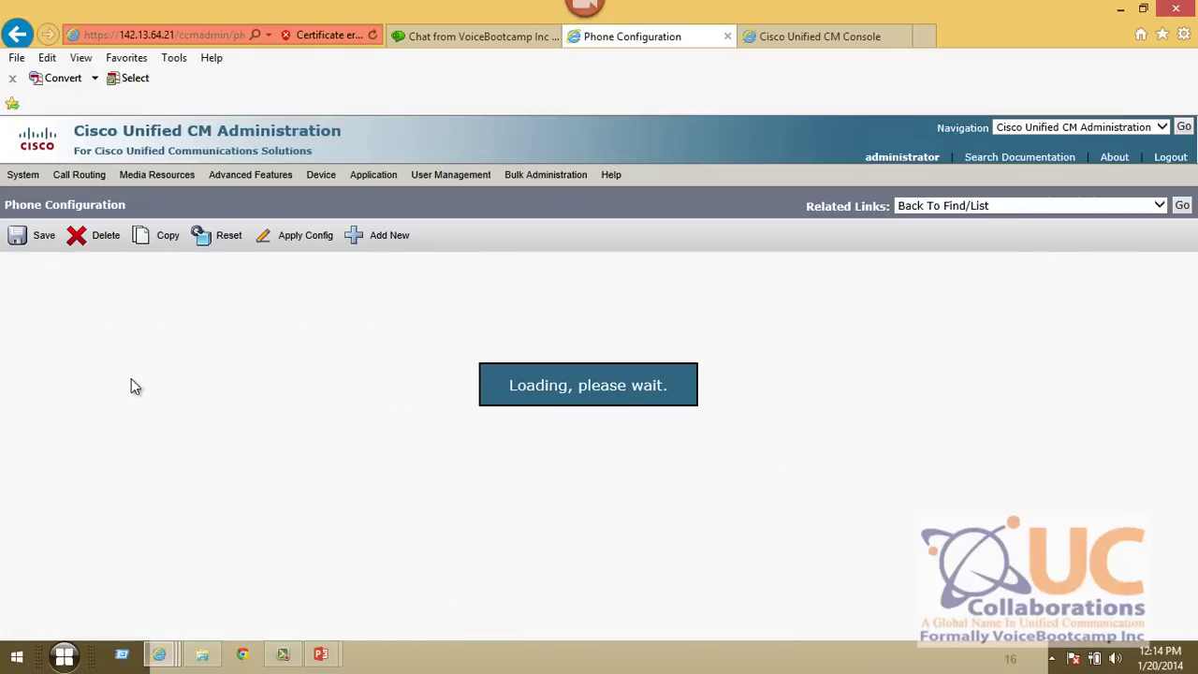
- On the phone's Line [1], change the directory number from 1052 to 2001
left_click(136, 379)
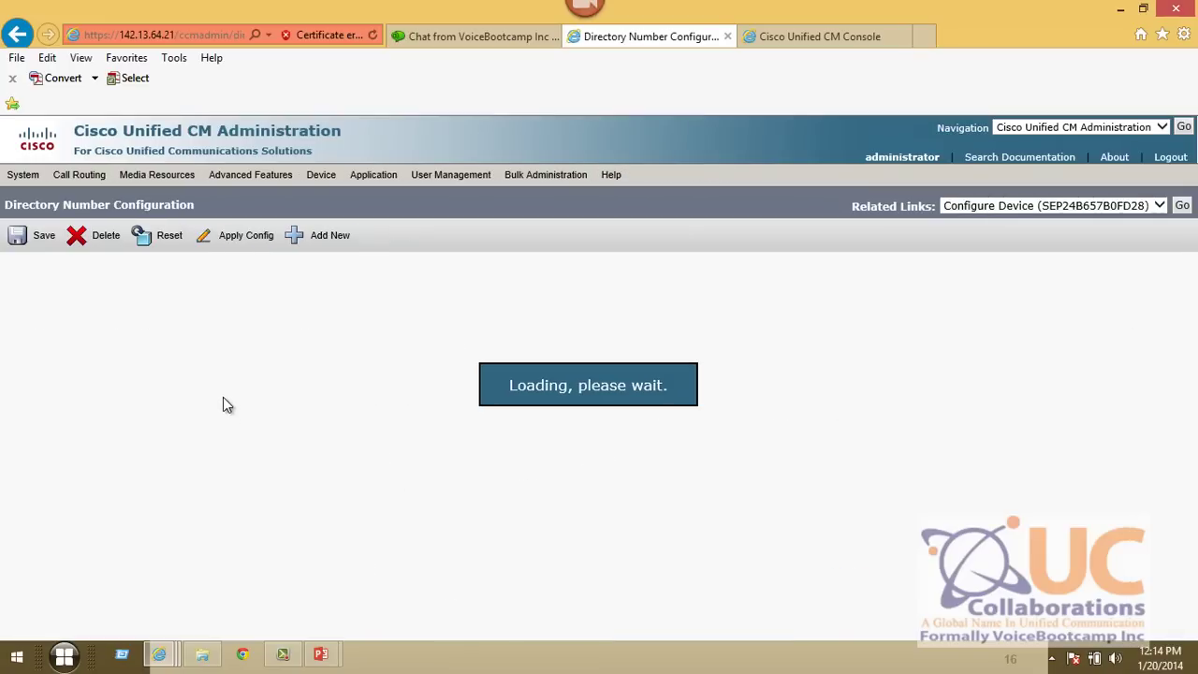
double_click(176, 350)
type("2001")
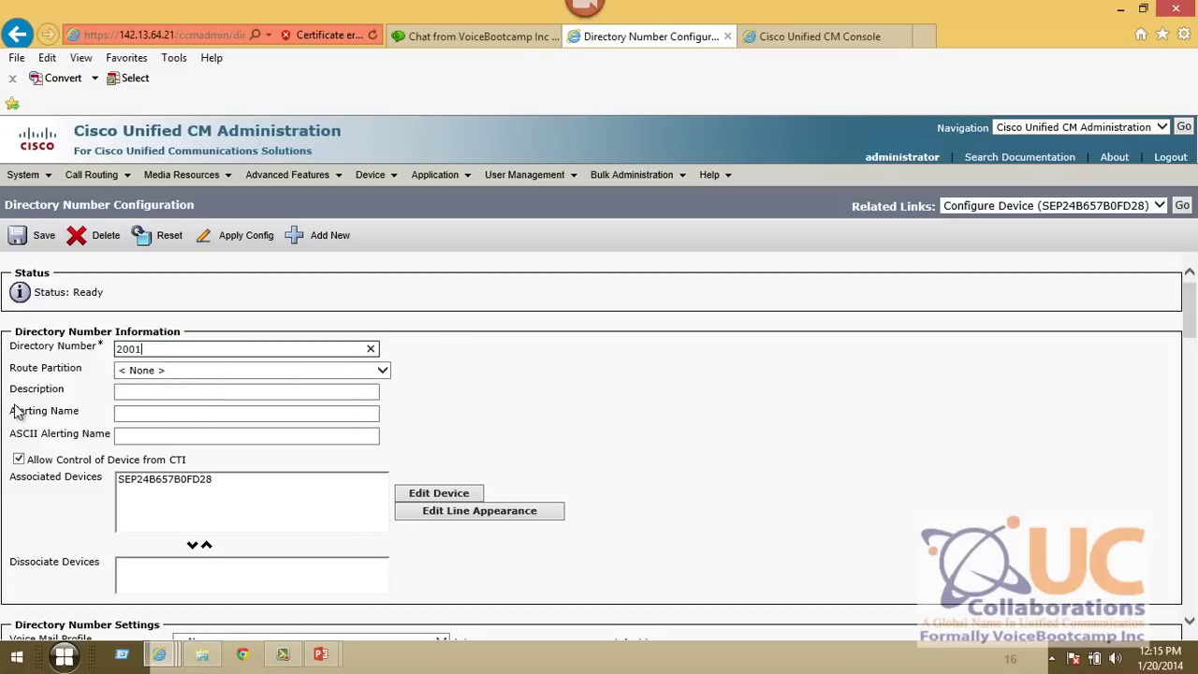
left_click(119, 416)
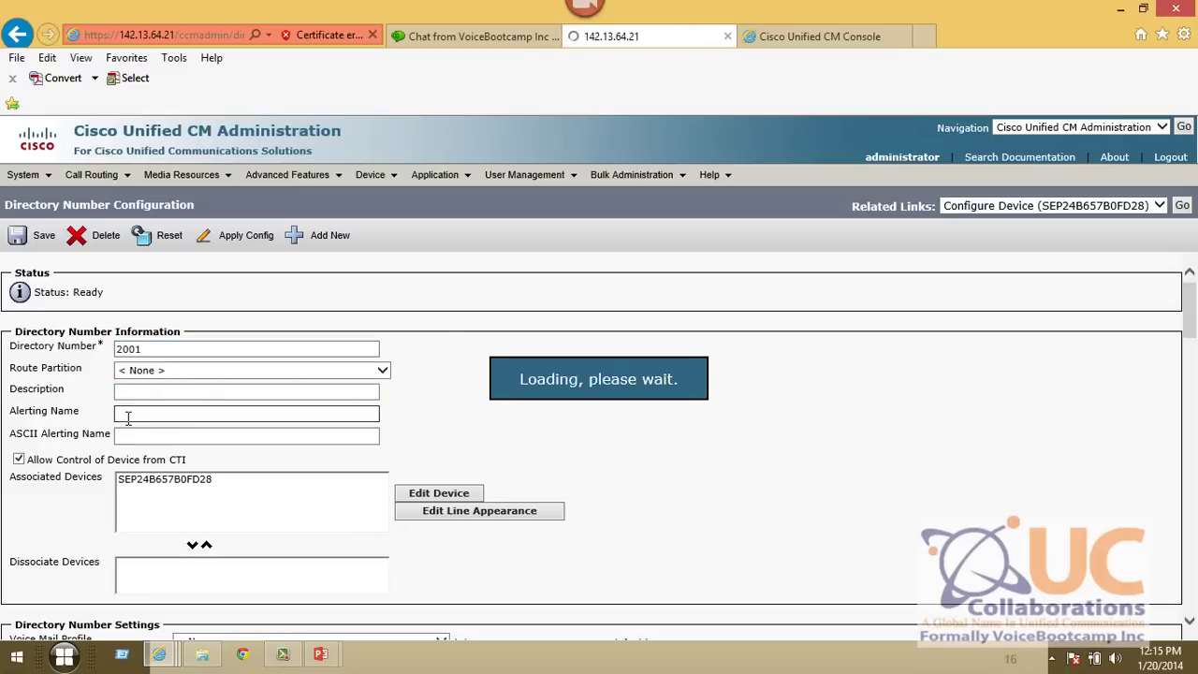
- Set the alerting name and ASCII alerting name to 'HQ Phone 1 x 2001'
left_click(129, 418)
type("HQ")
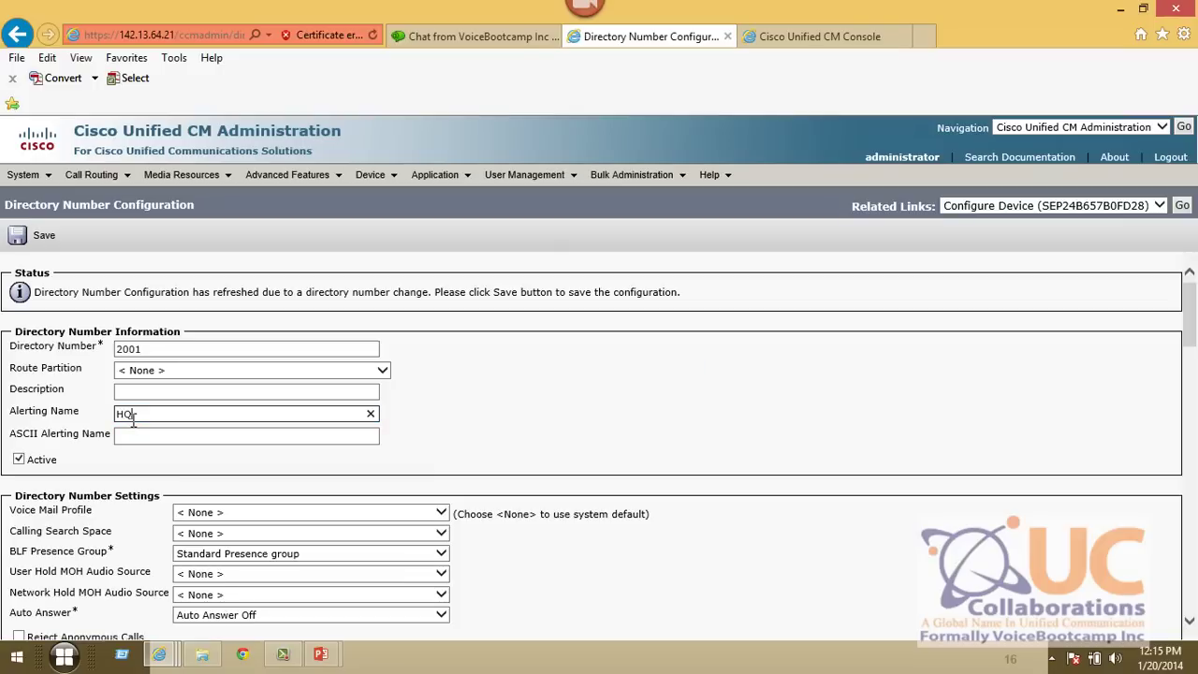
type(" Phone 1 x 2001")
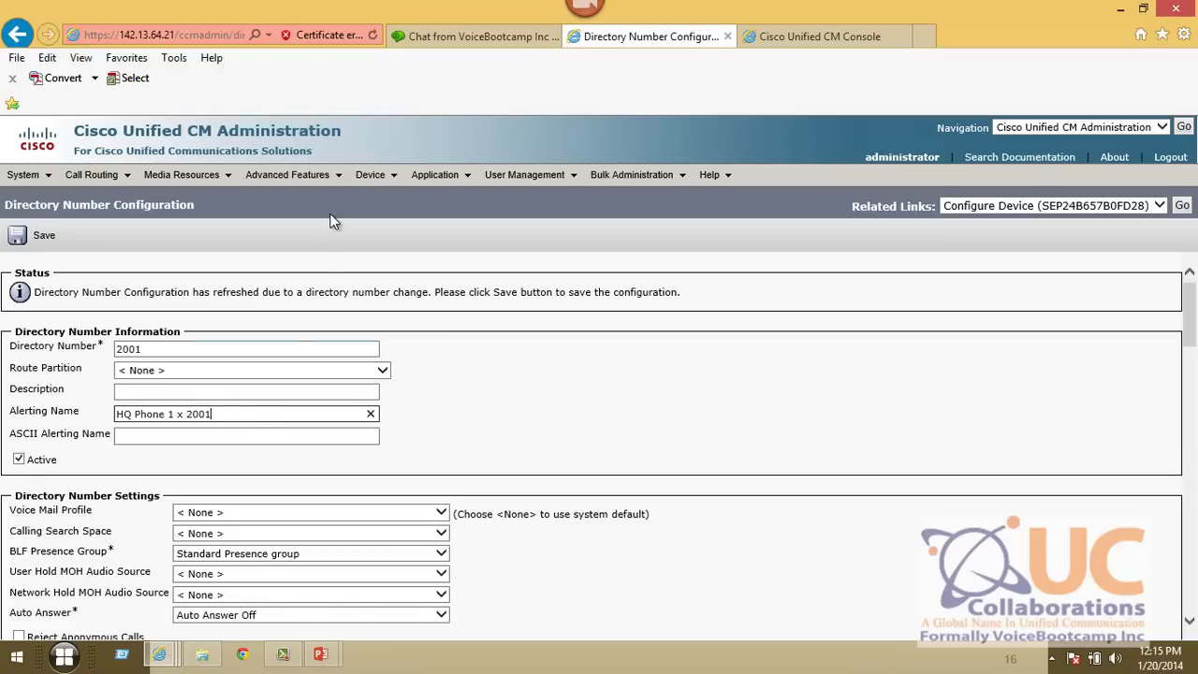
key("ctrl+a")
key("ctrl+c")
key("Tab")
key("ctrl+v")
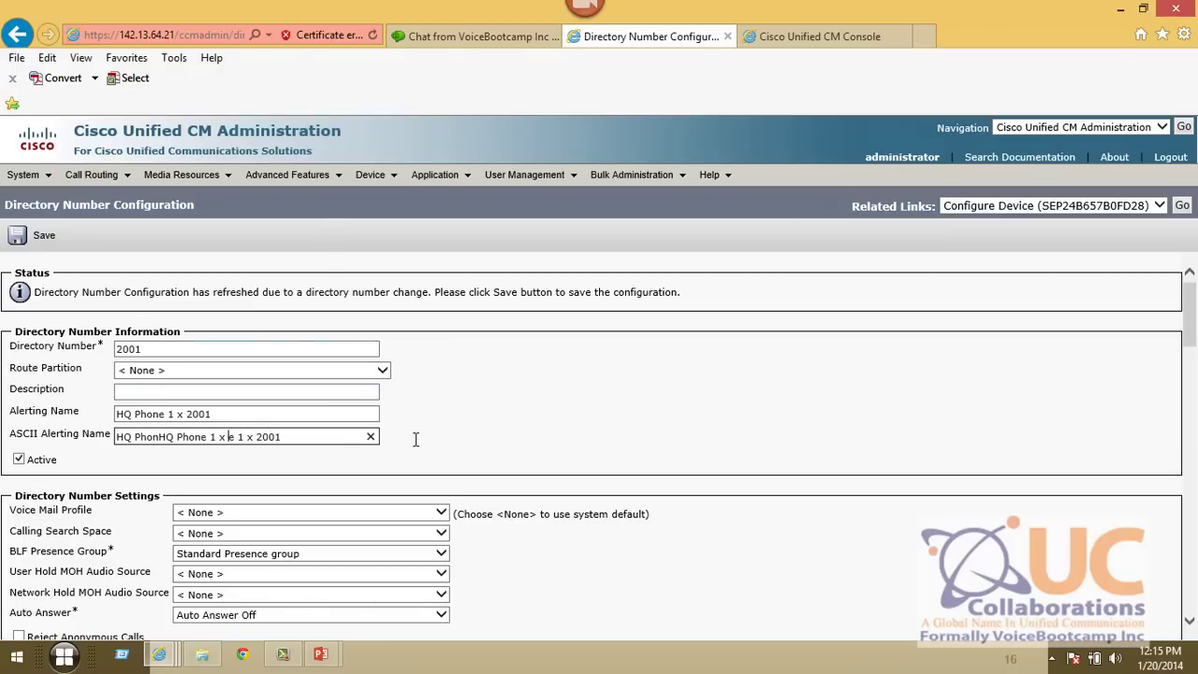
key("ctrl+a")
key("ctrl+v")
- Set the ASCII Display (Caller ID) to 'HQ Phone 1 x 2001'
scroll(520, 443, "down", 10)
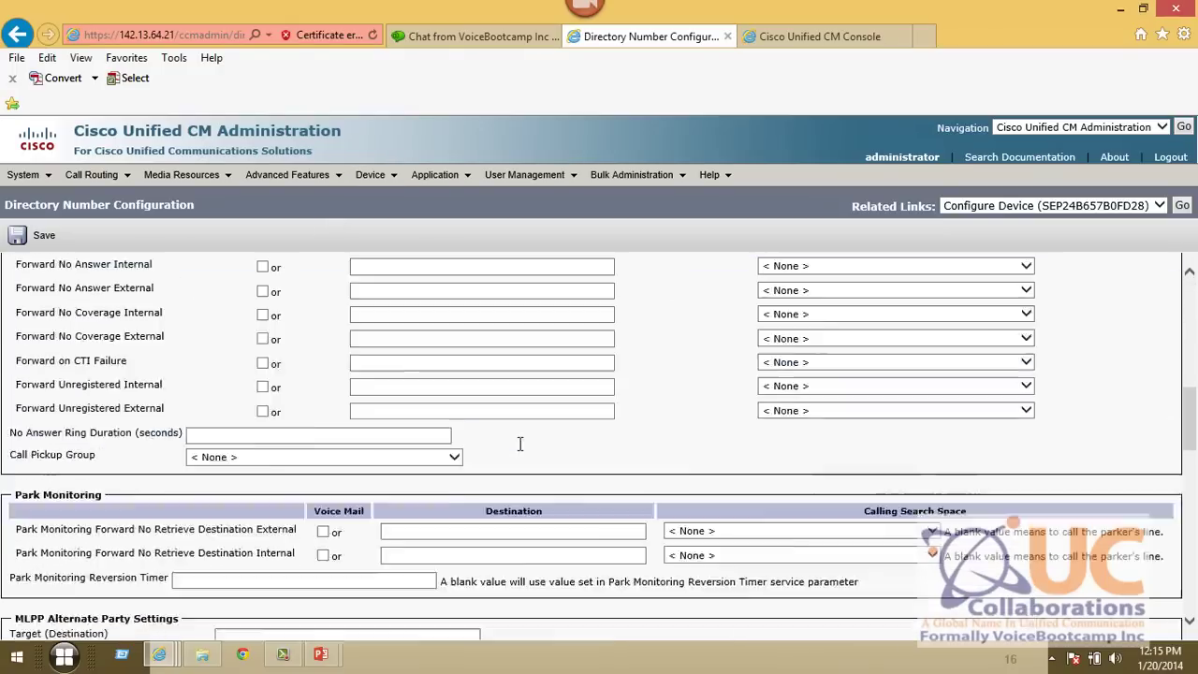
scroll(520, 444, "down", 6)
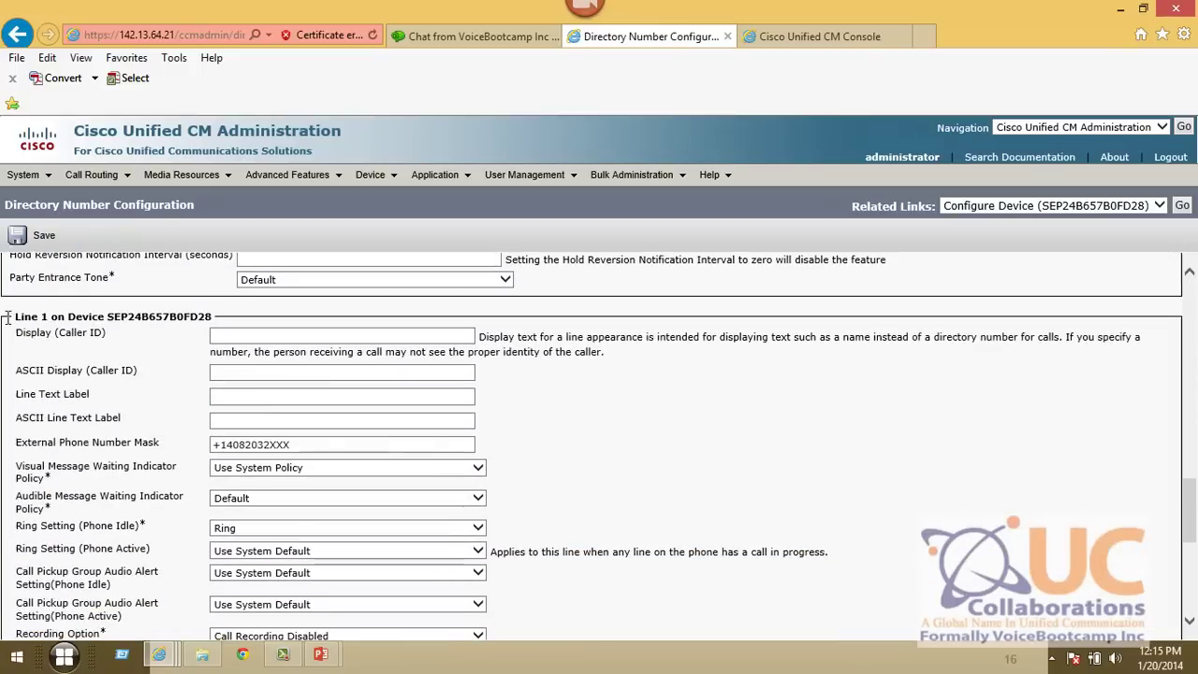
left_click_drag(7, 318, 159, 325)
left_click(242, 335)
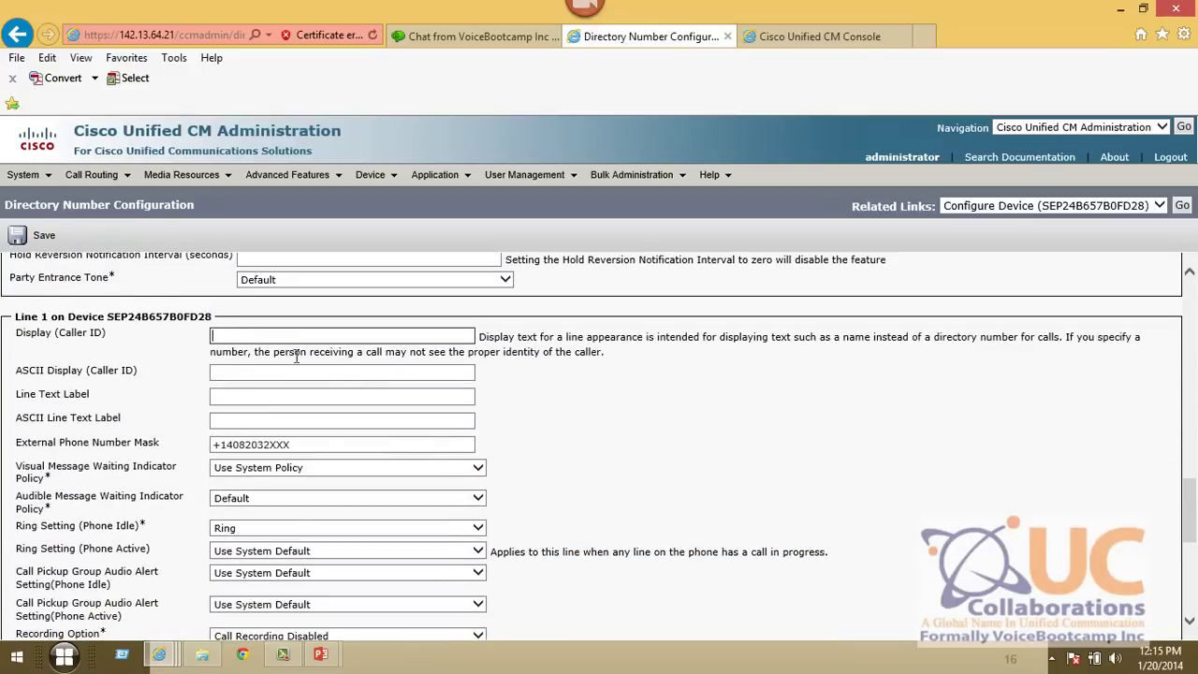
left_click(360, 396)
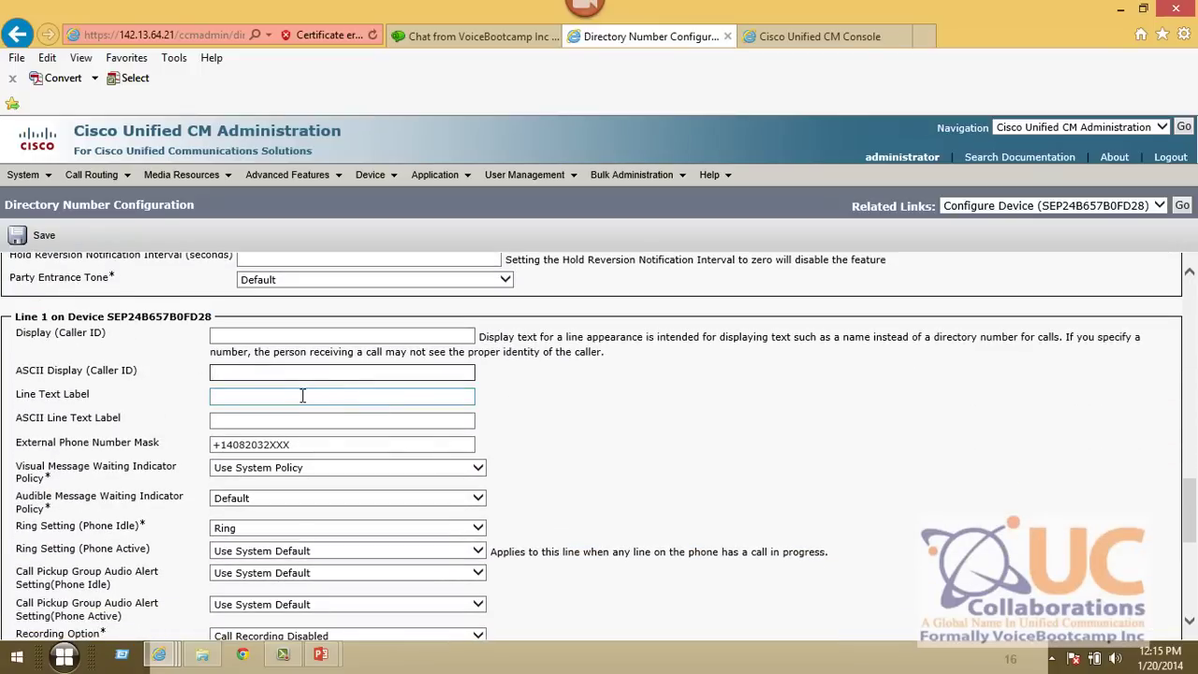
key("ctrl+v")
- Label the line 'PSTN Line' and save the directory number settings
left_click(241, 397)
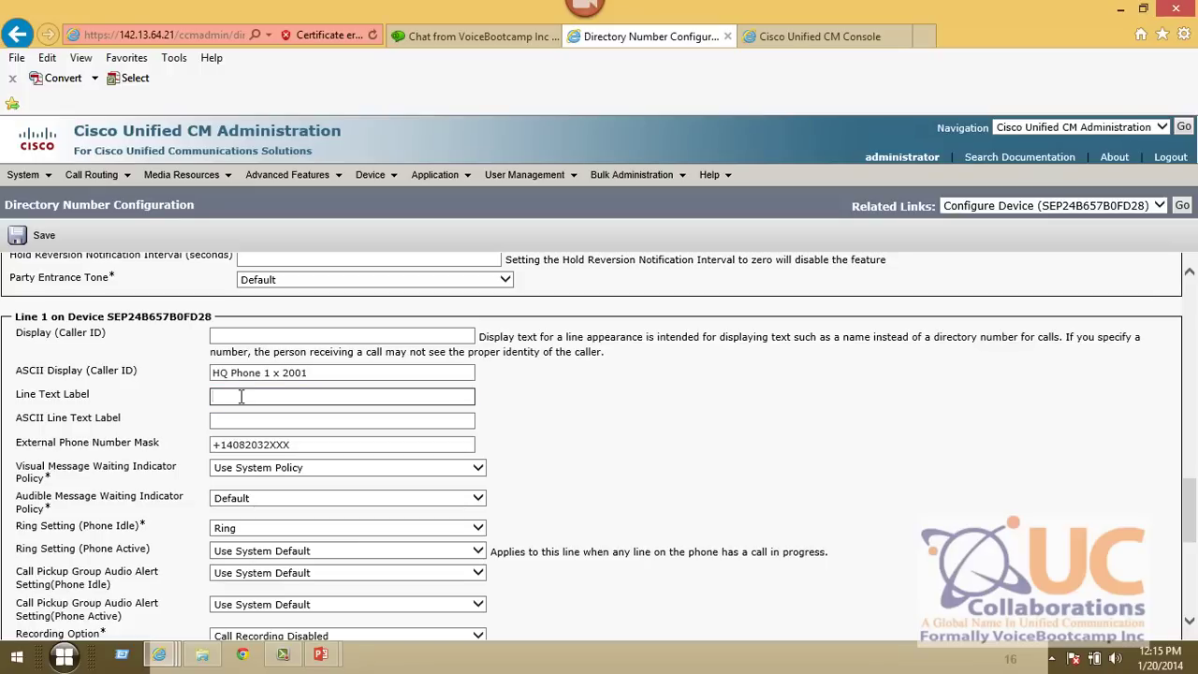
type("P")
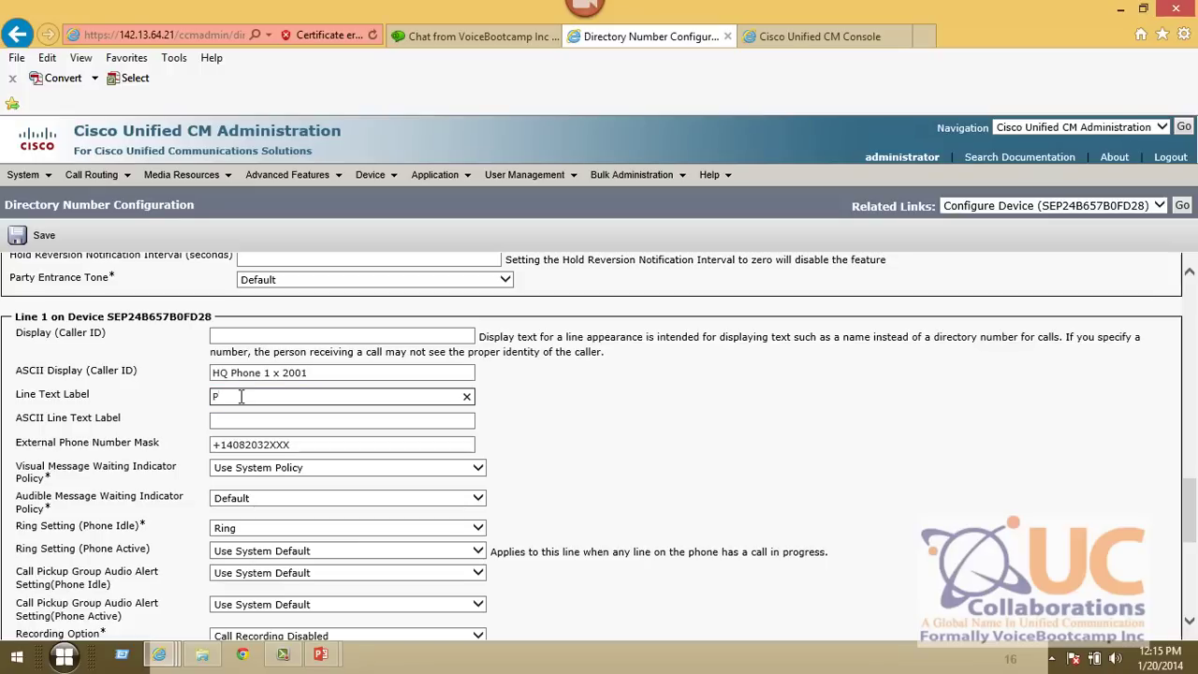
type("STN Line")
key("Tab")
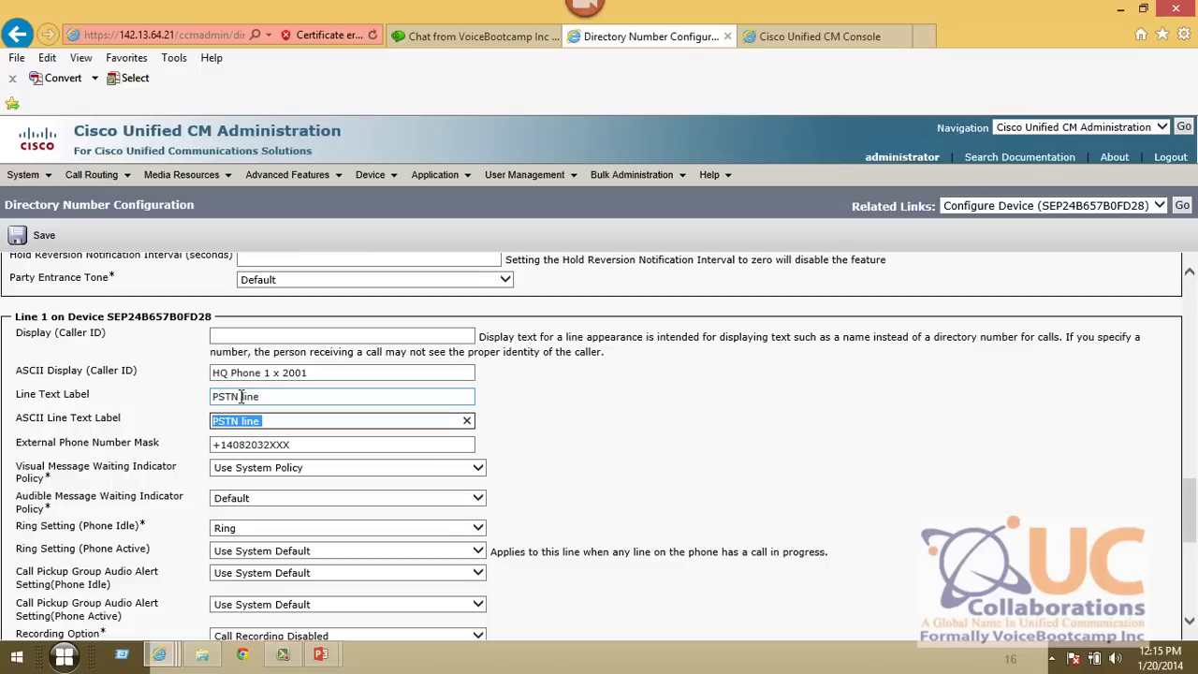
key("Tab")
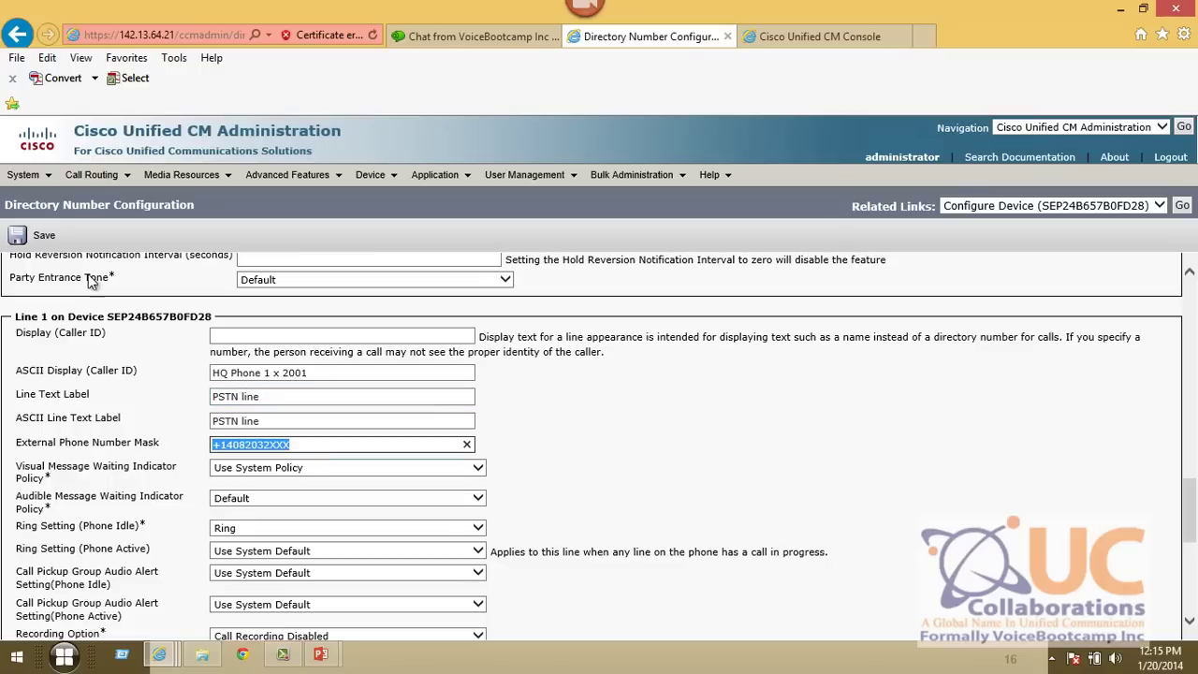
left_click(43, 236)
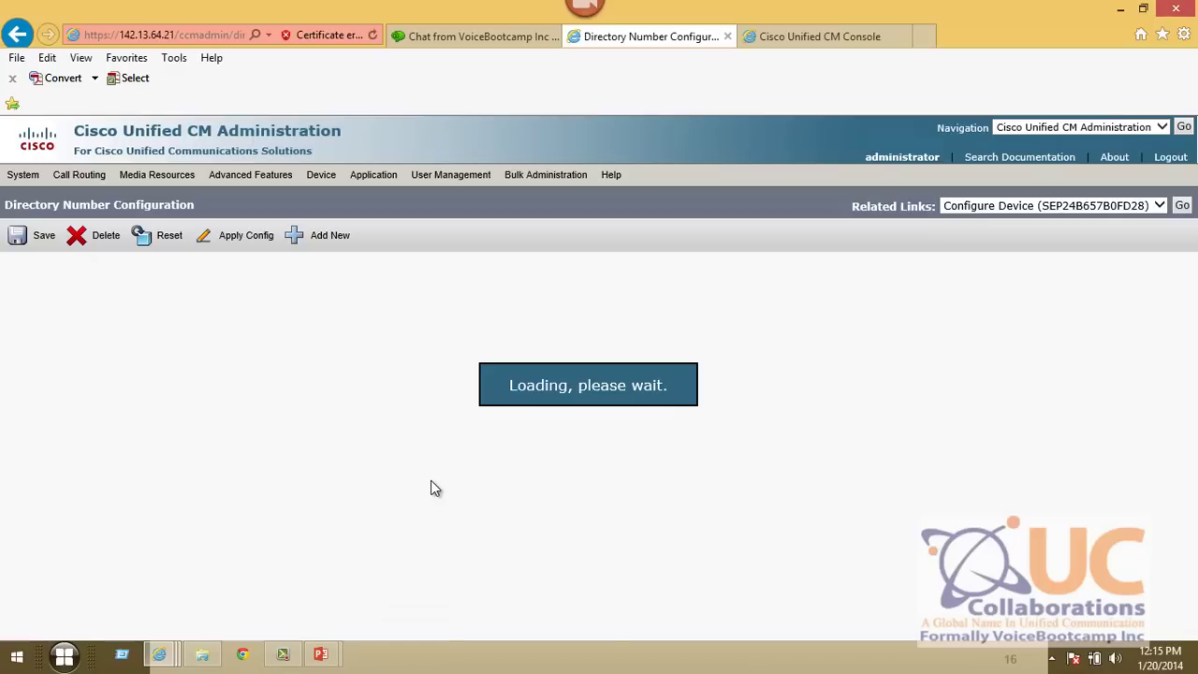
- Return to the phone list showing 'HQ Phone 1 X 2001', then advance to slide 17 on Unified CM Services
left_click(1181, 206)
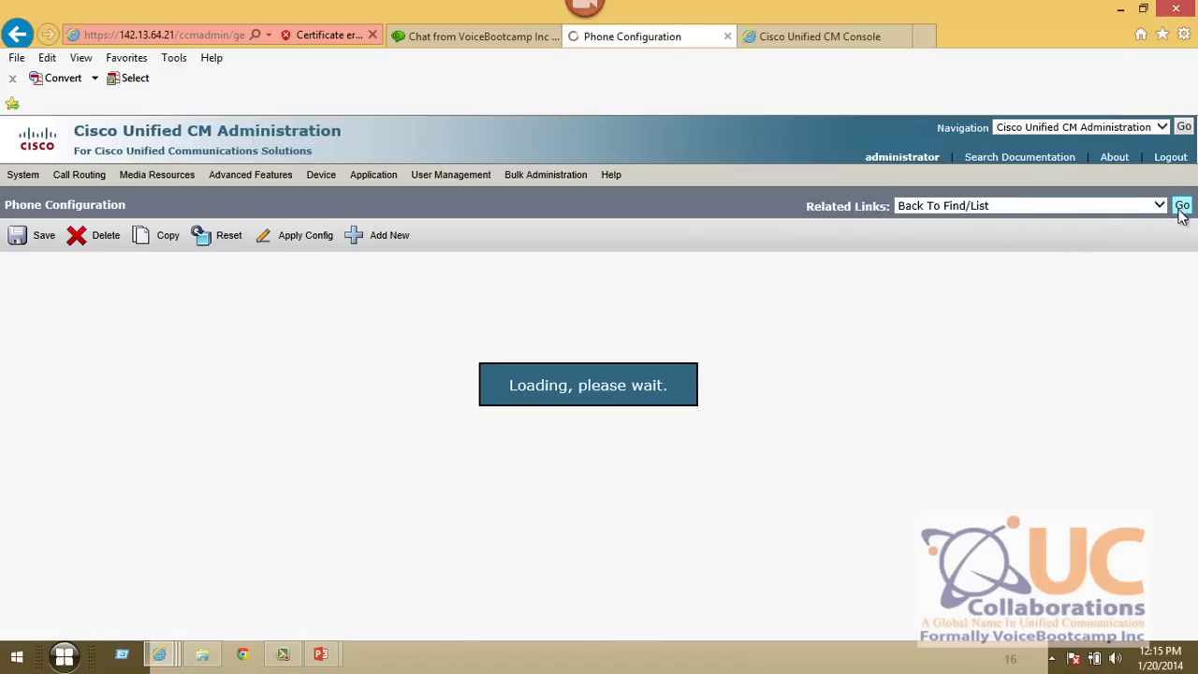
left_click(1182, 206)
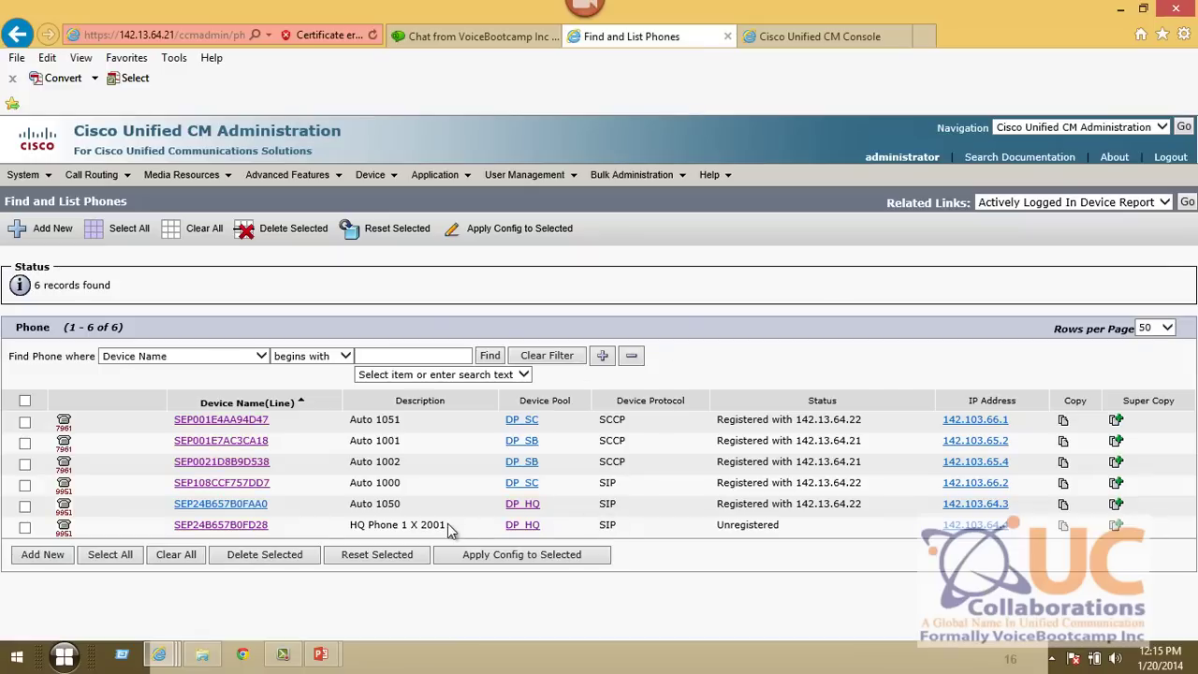
left_click_drag(484, 527, 272, 530)
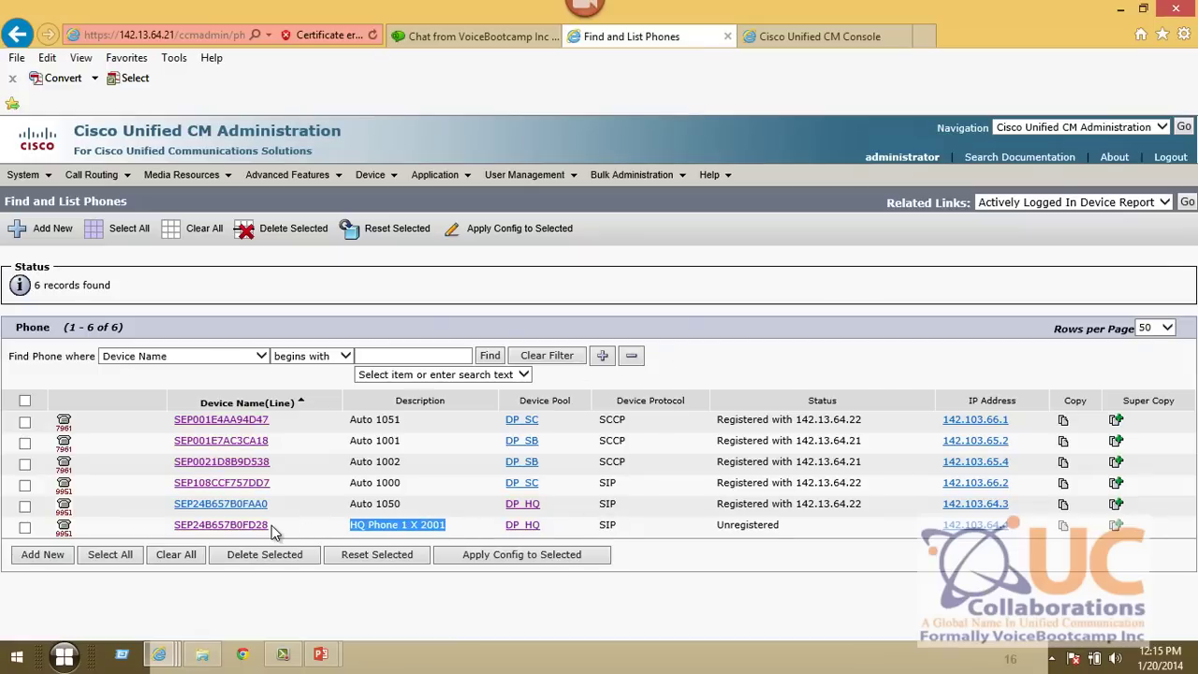
left_click(842, 440)
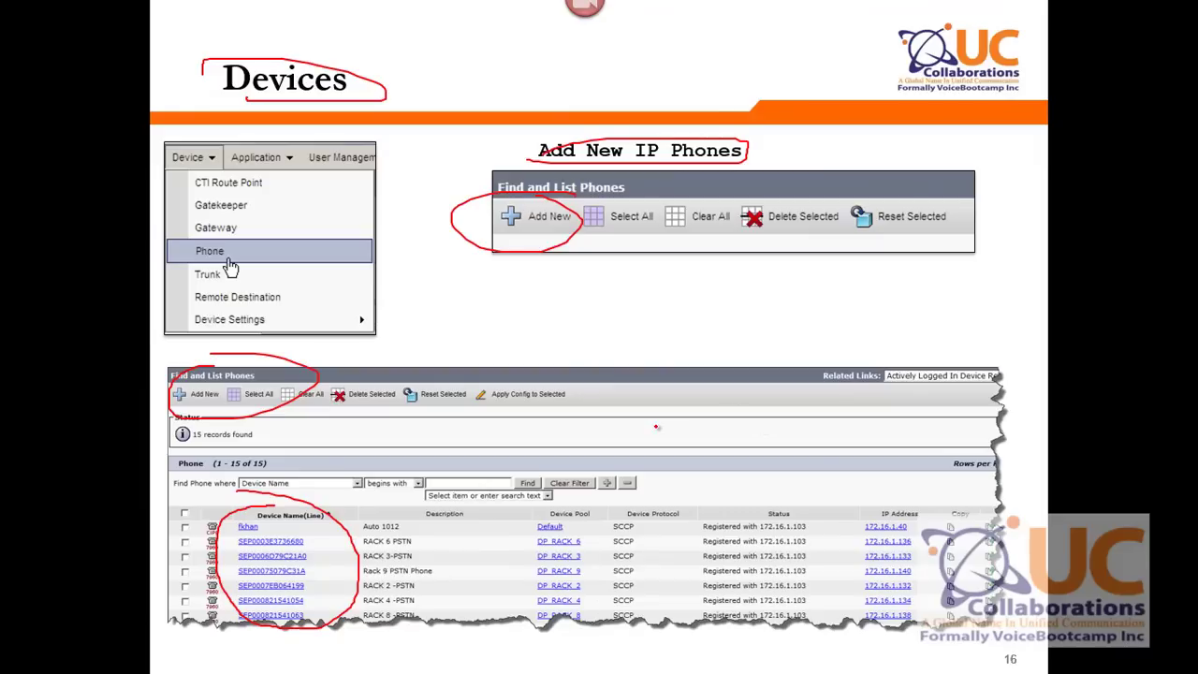
key("Right")
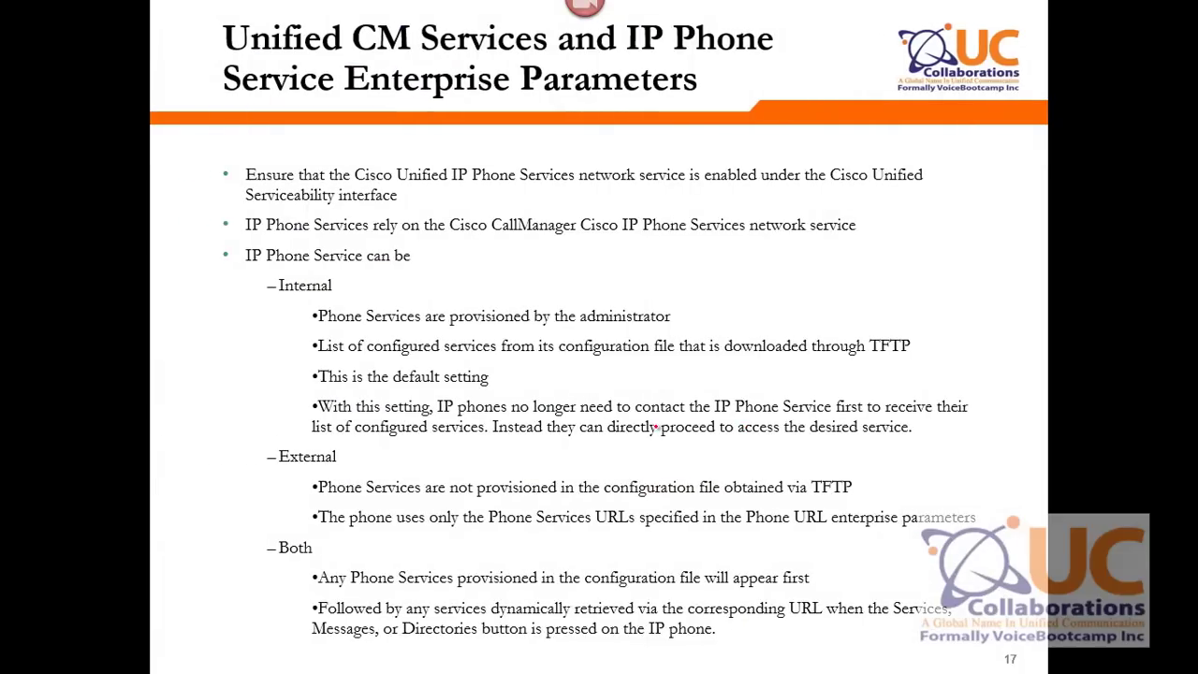